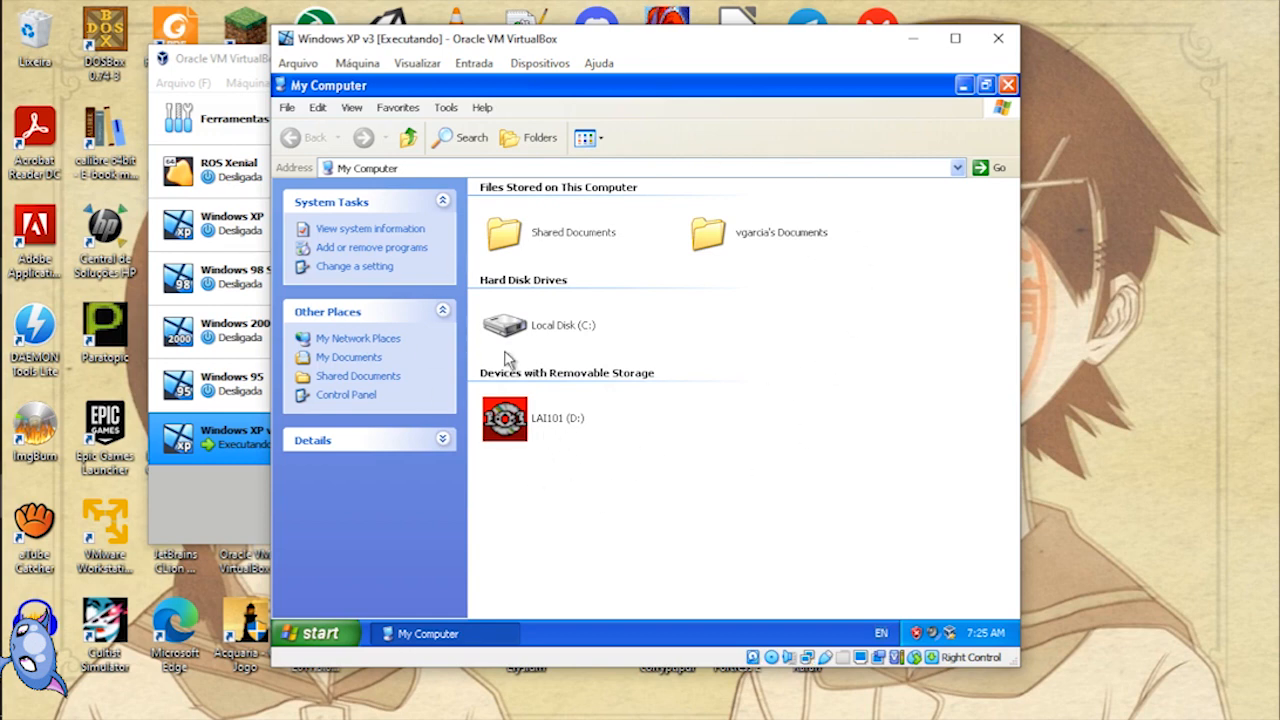
Step: Mount CARACOLINO.ISO from the contributor's subfolder inside the backlog folder in the Windows XP v3 virtual optical drive
left_click(545, 64)
mouse_move(805, 86)
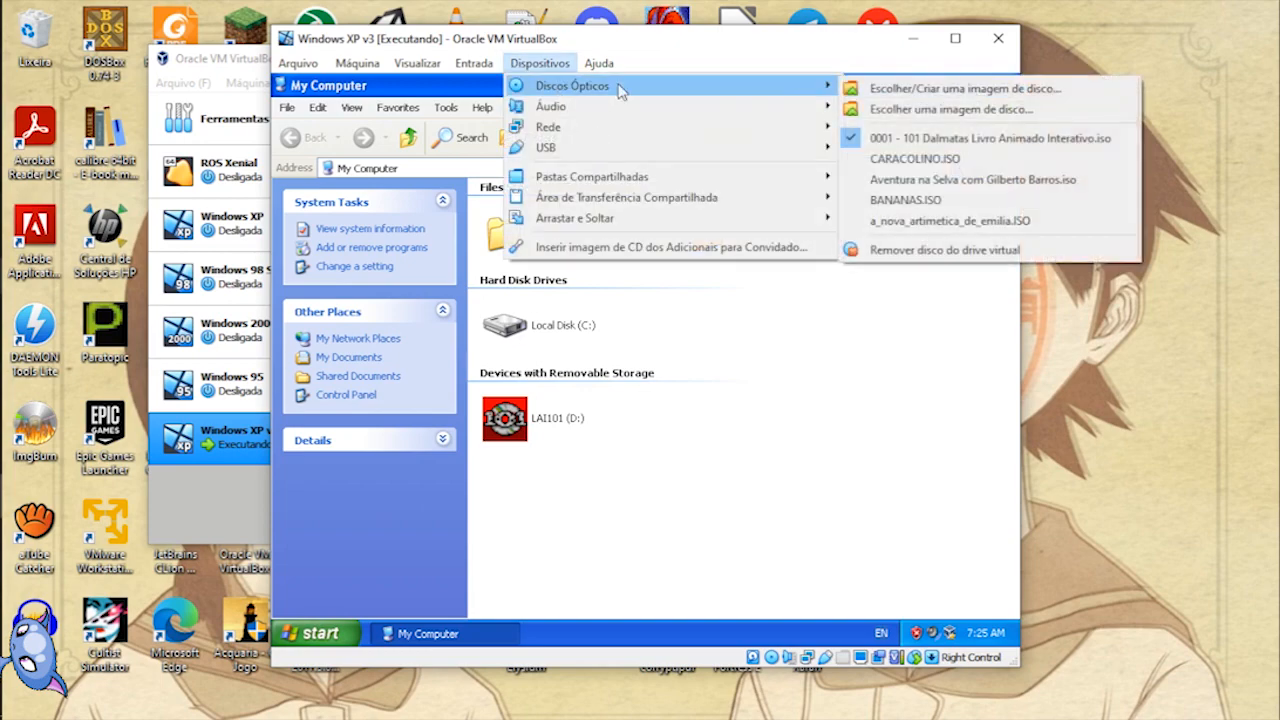
left_click(895, 115)
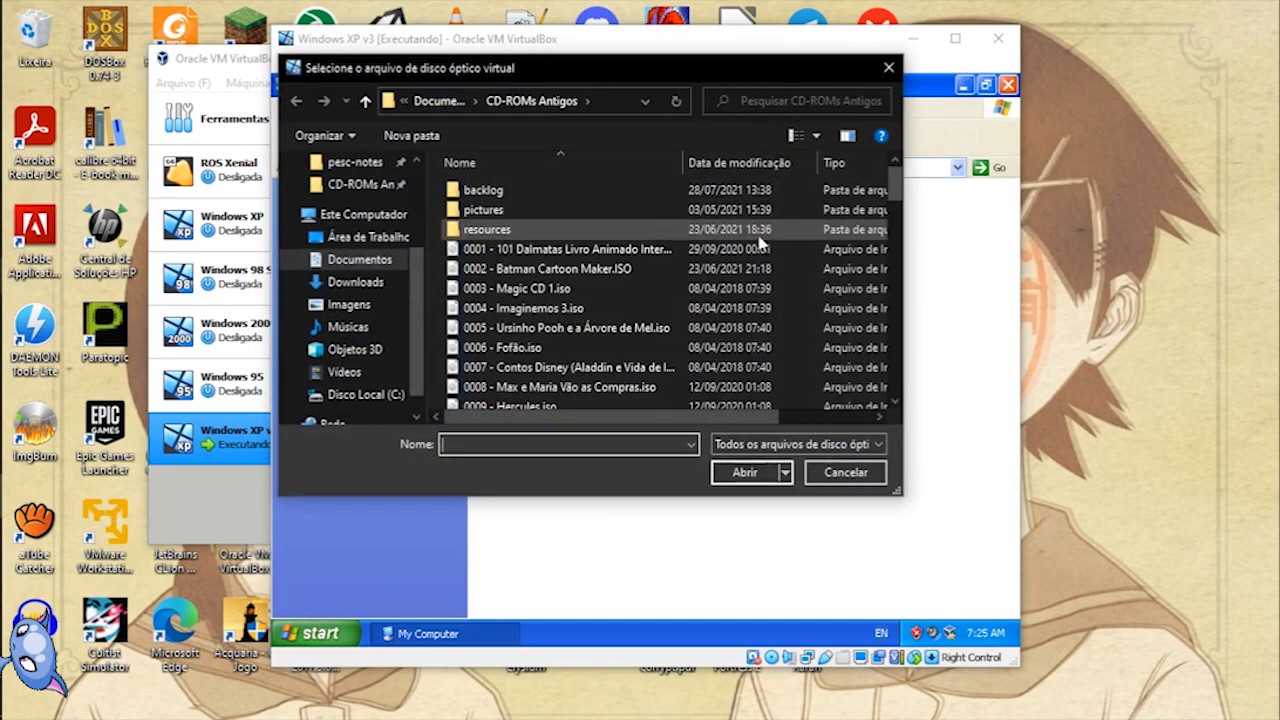
double_click(532, 200)
scroll(529, 300, "down", 3)
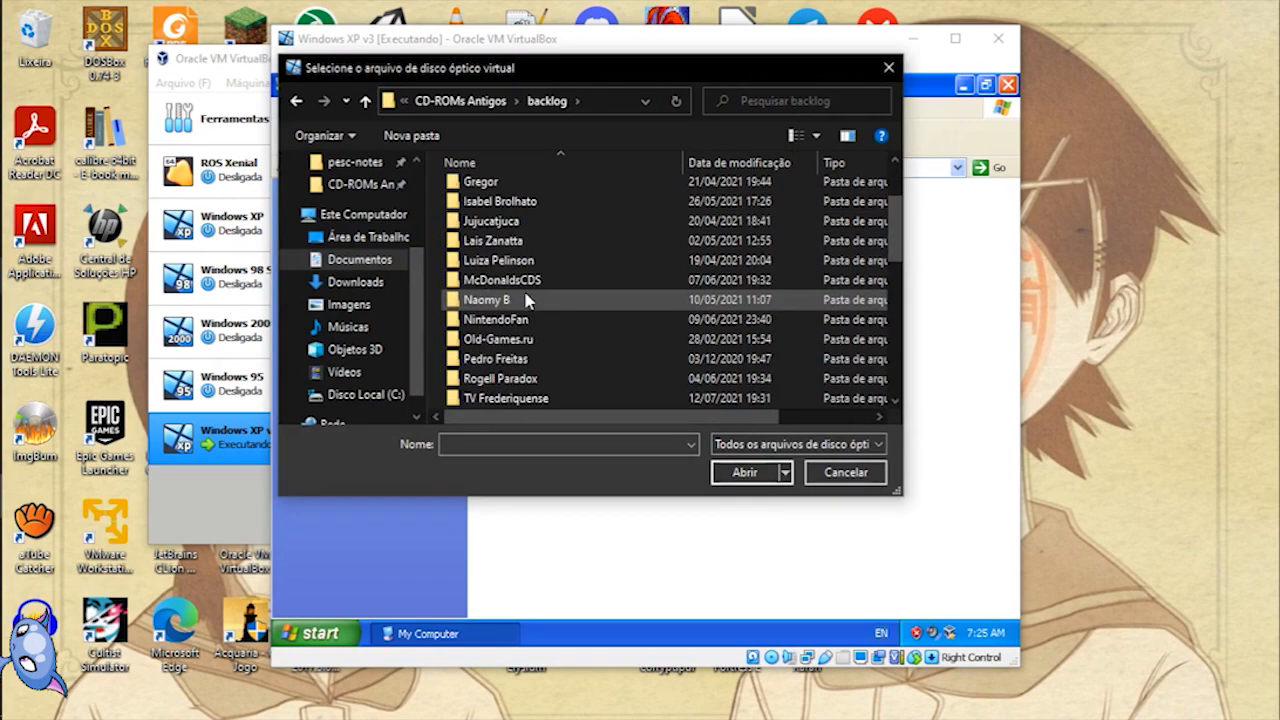
scroll(527, 305, "down", 1)
double_click(540, 245)
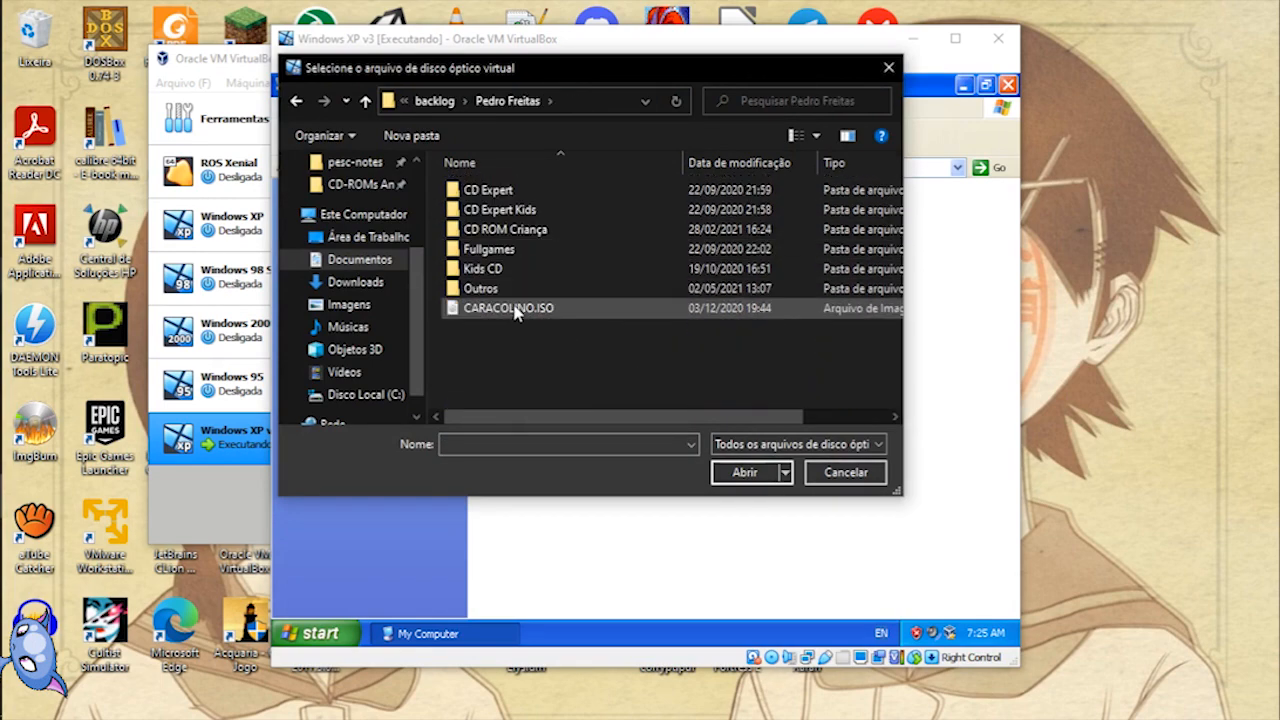
double_click(517, 310)
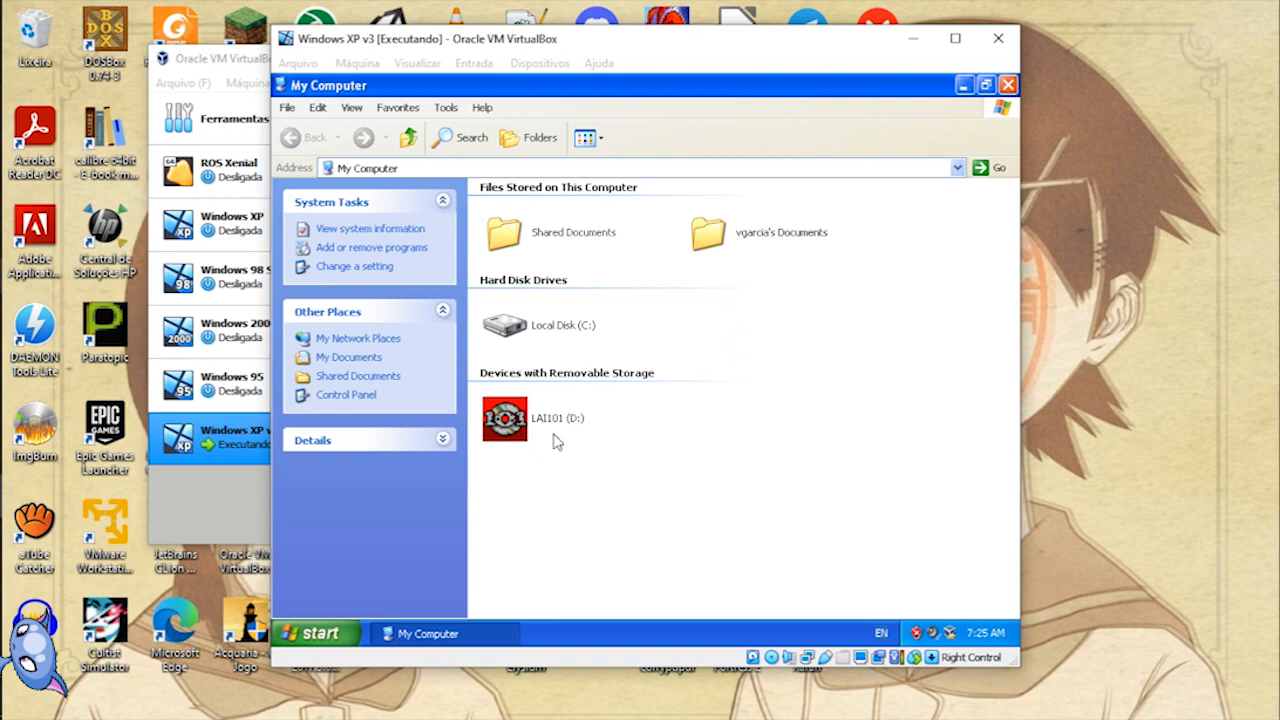
Step: Run the CARACOLINO disc from drive D: in My Computer and exit its game
left_click(678, 398)
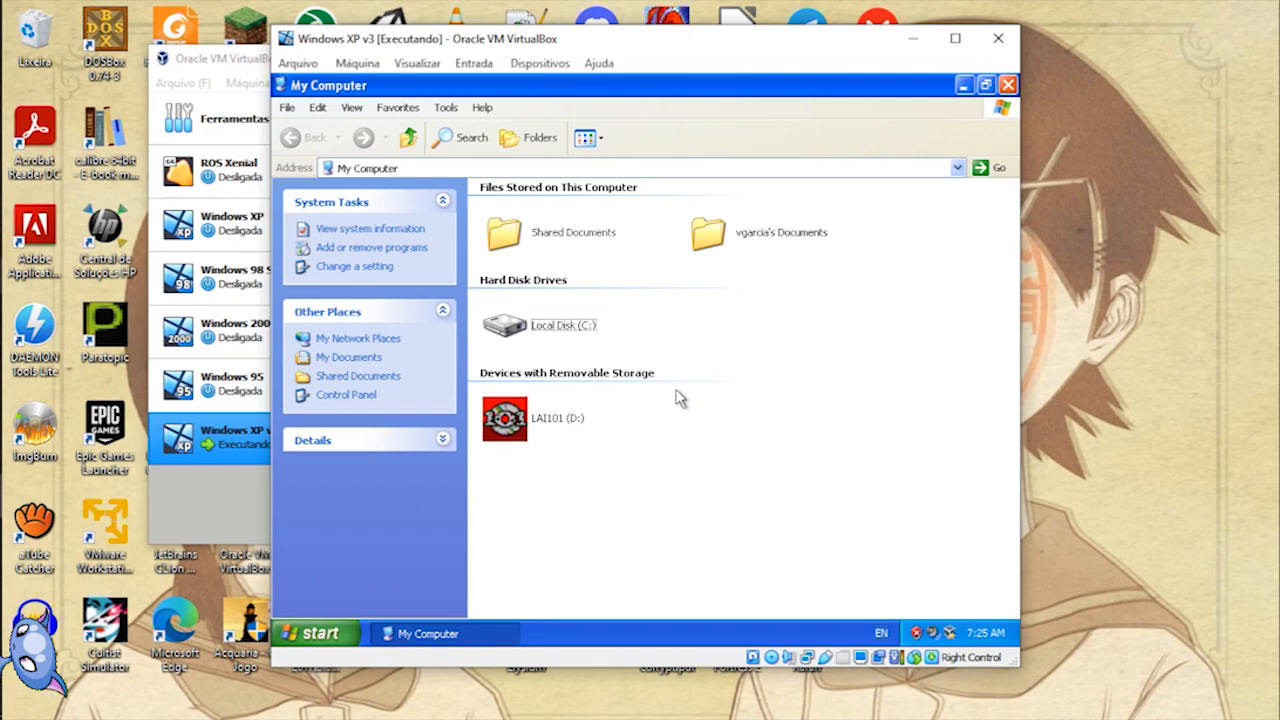
left_click_drag(679, 398, 609, 391)
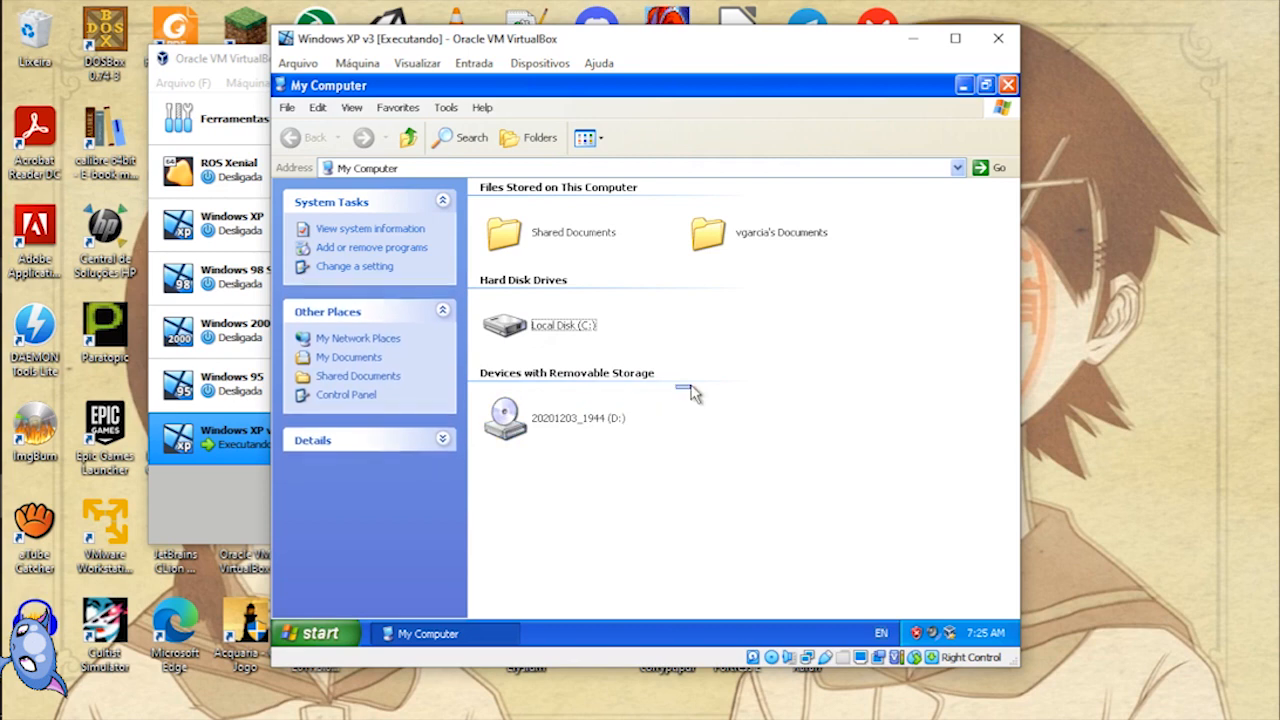
right_click(690, 388)
left_click(676, 405)
left_click(527, 428)
double_click(527, 428)
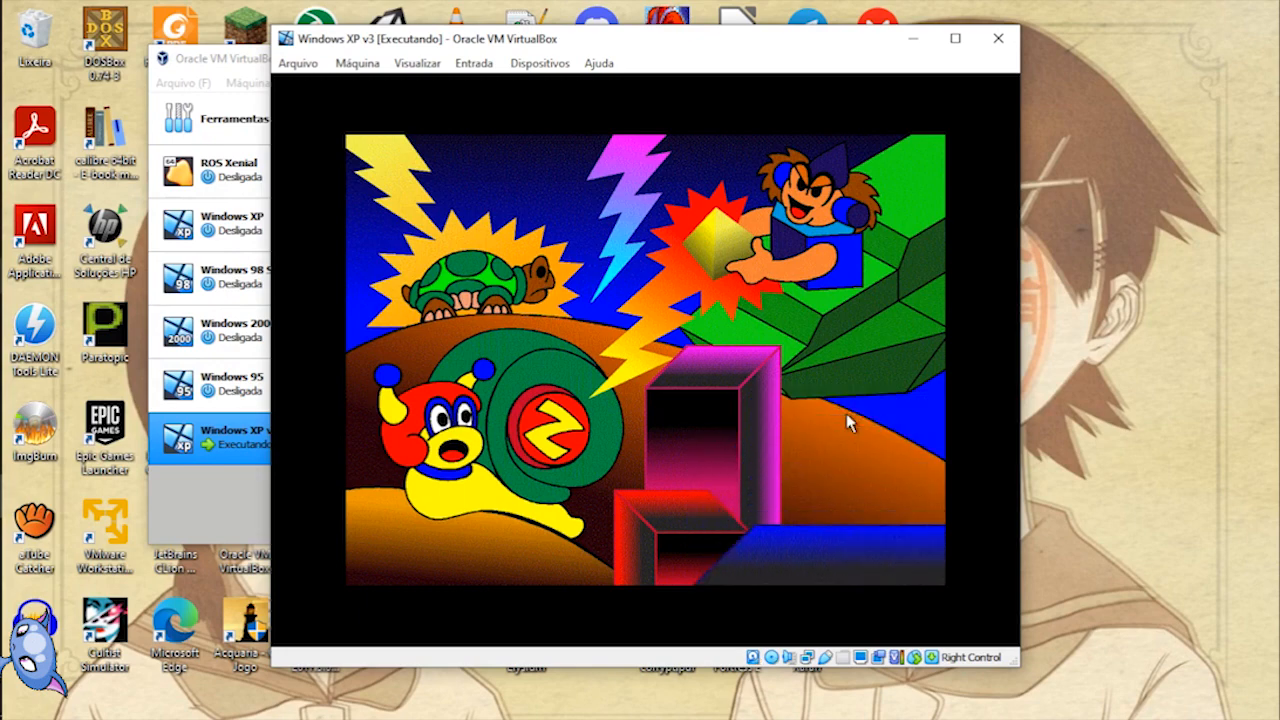
key("Escape")
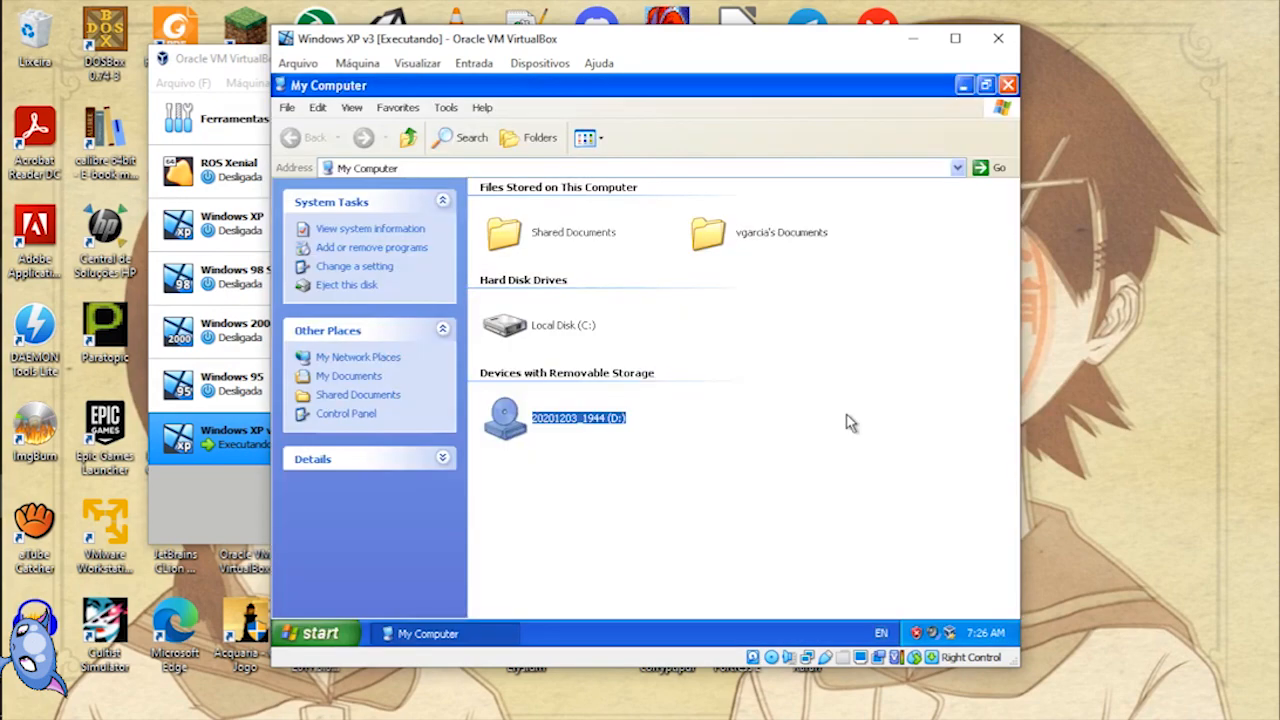
left_click(846, 422)
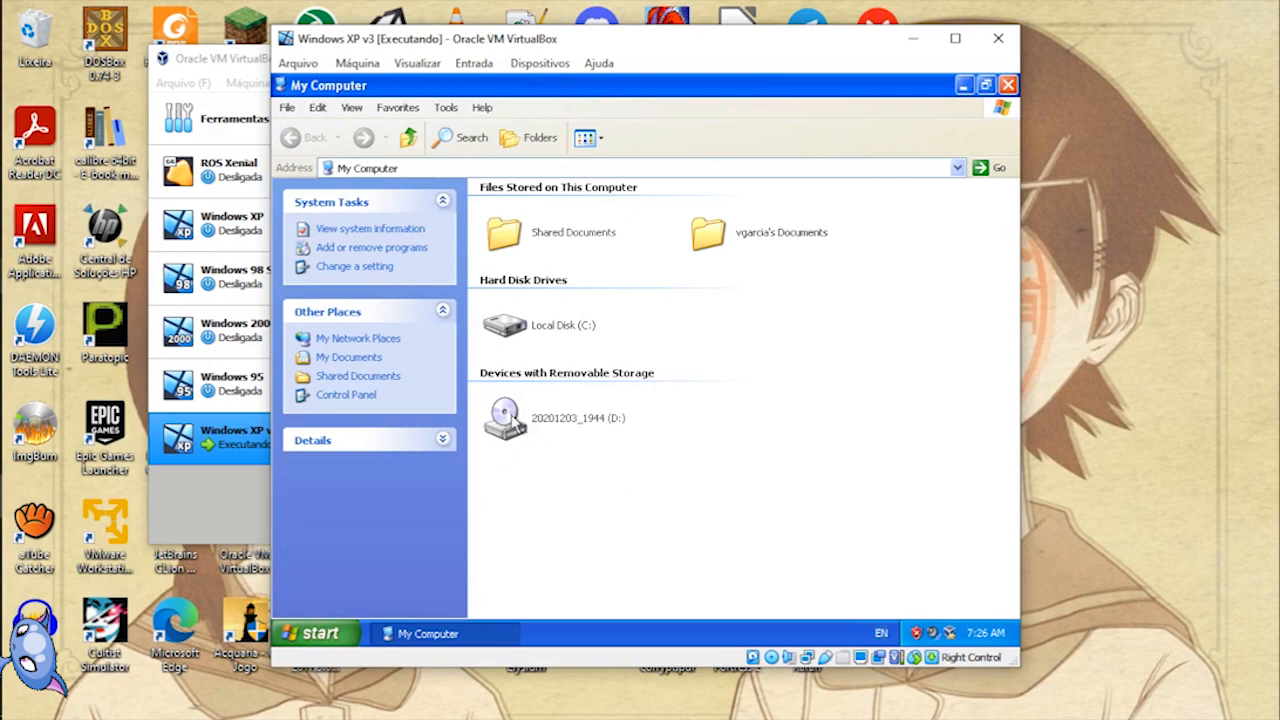
left_click(345, 632)
left_click(517, 363)
left_click(512, 428)
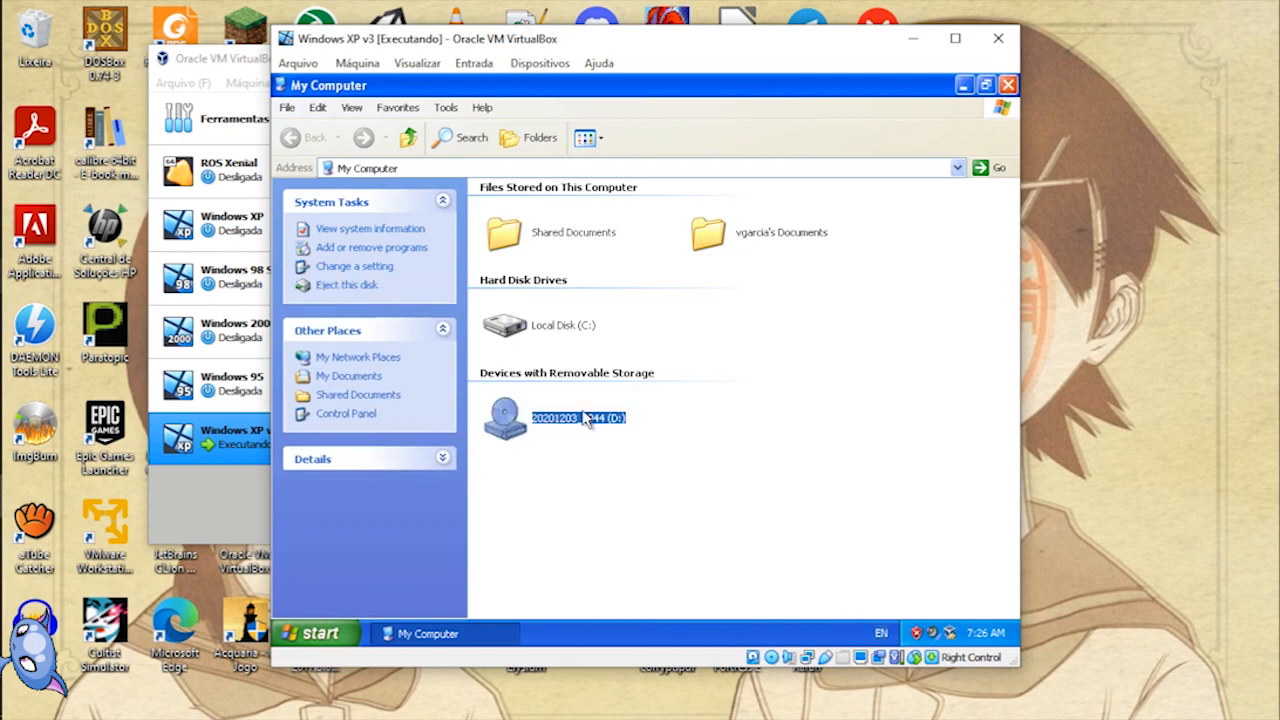
left_click(731, 391)
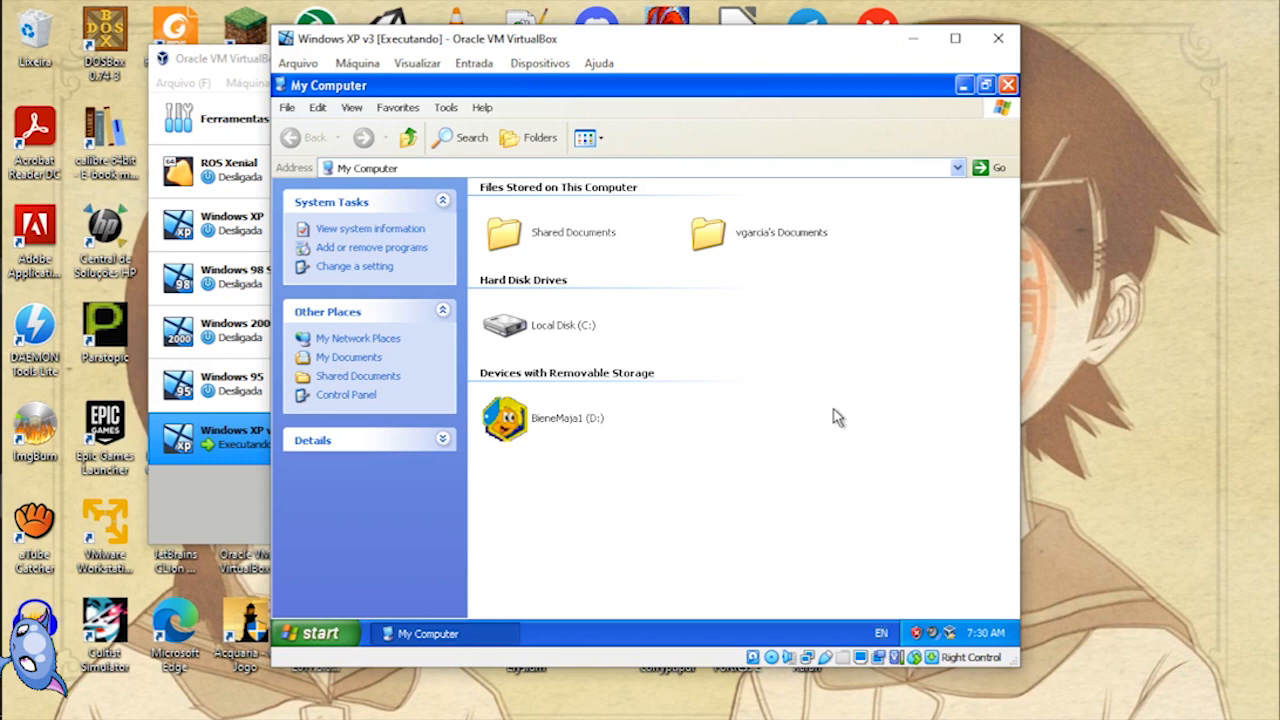
Step: Check which disc image is mounted in the virtual optical drive and try to run the BieneMaja1 (D:) disc
mouse_move(535, 345)
left_click(545, 64)
mouse_move(552, 86)
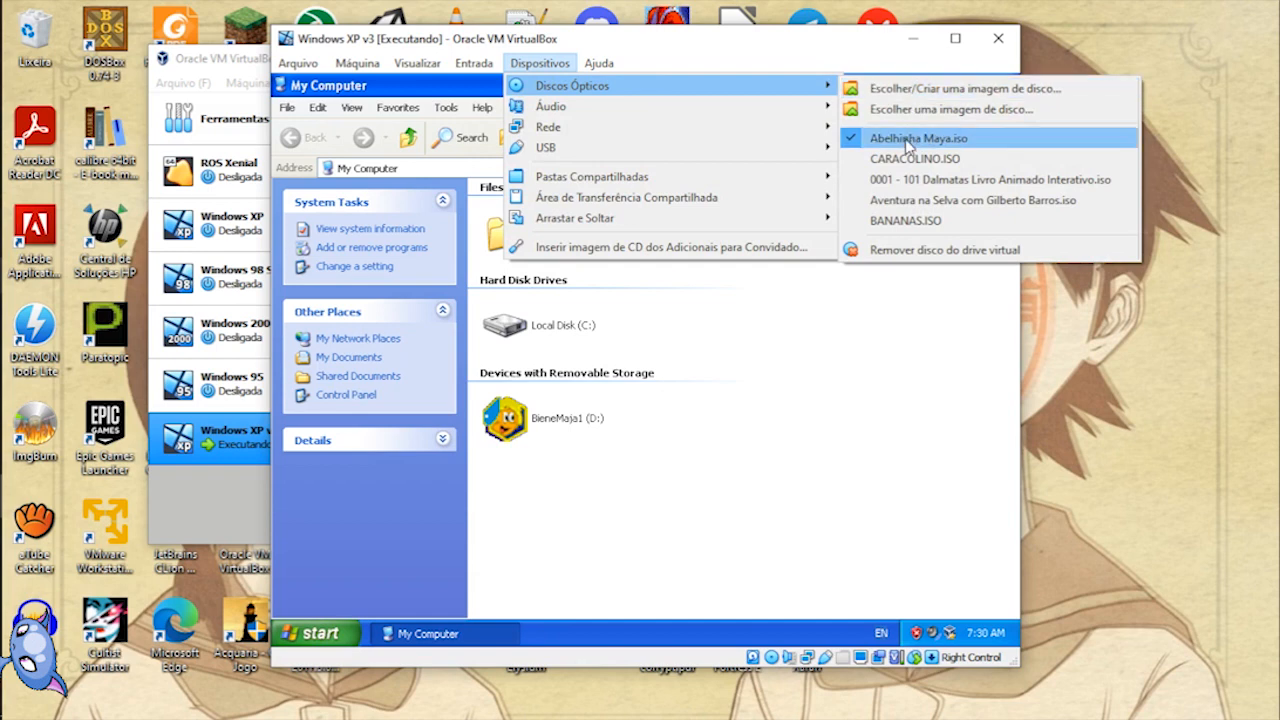
left_click(818, 358)
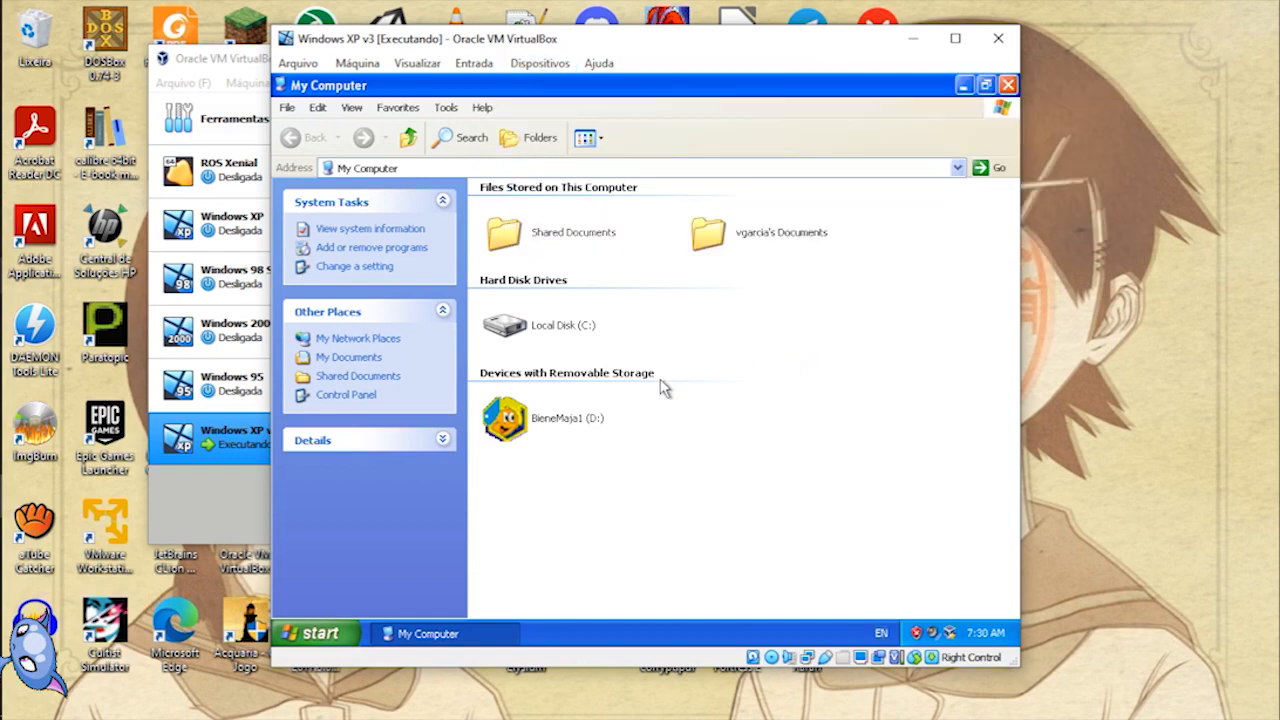
double_click(524, 428)
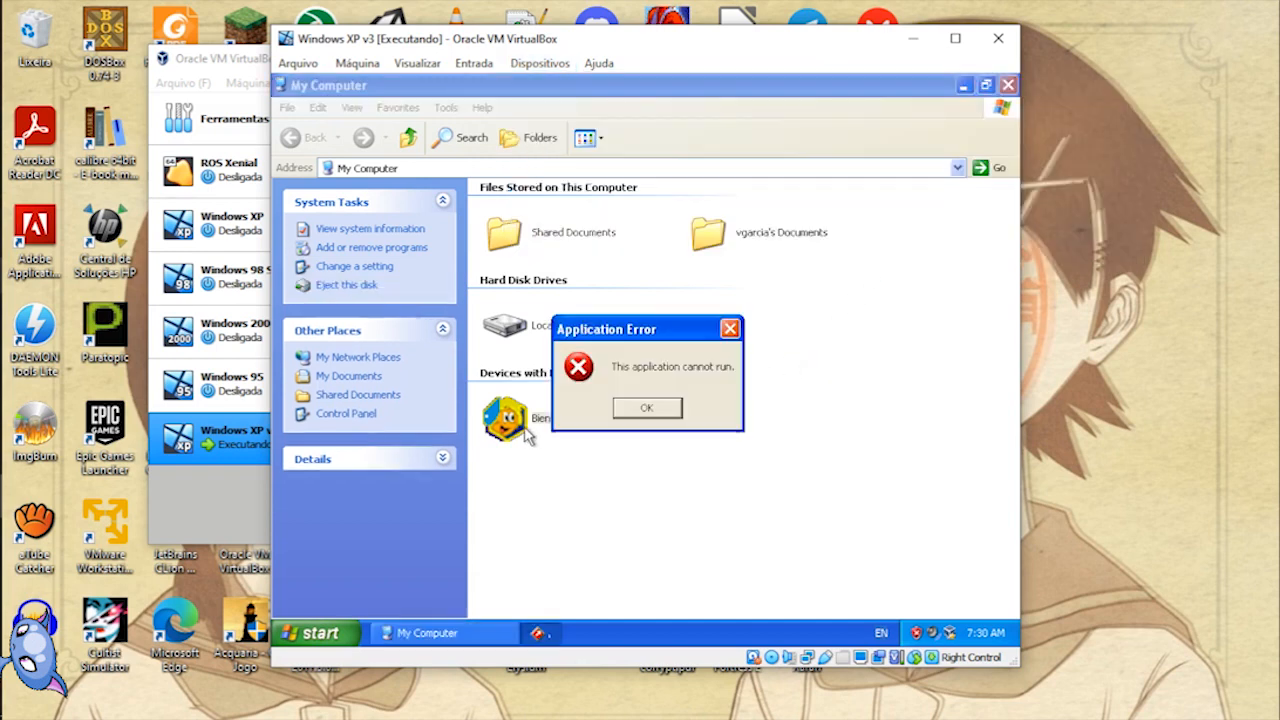
left_click(664, 405)
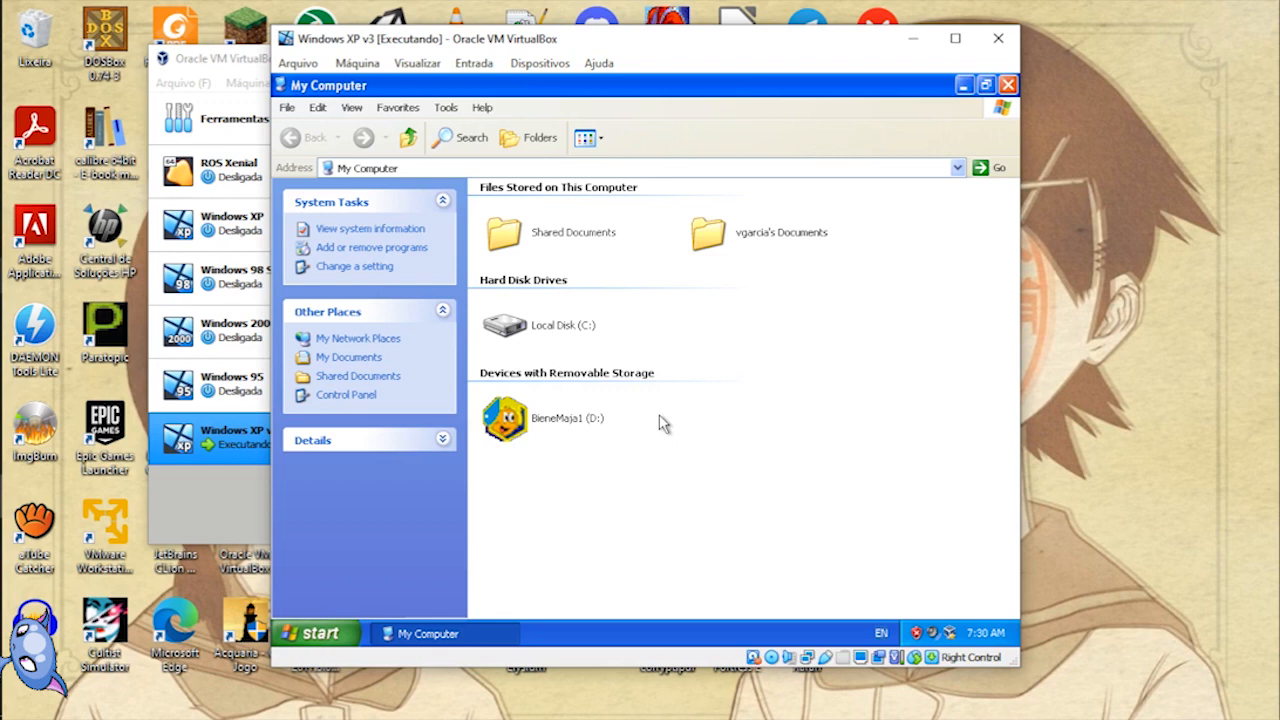
Step: Explore the contents of the BieneMaja1 (D:) disc and show its files in Details view
left_click(590, 423)
right_click(590, 423)
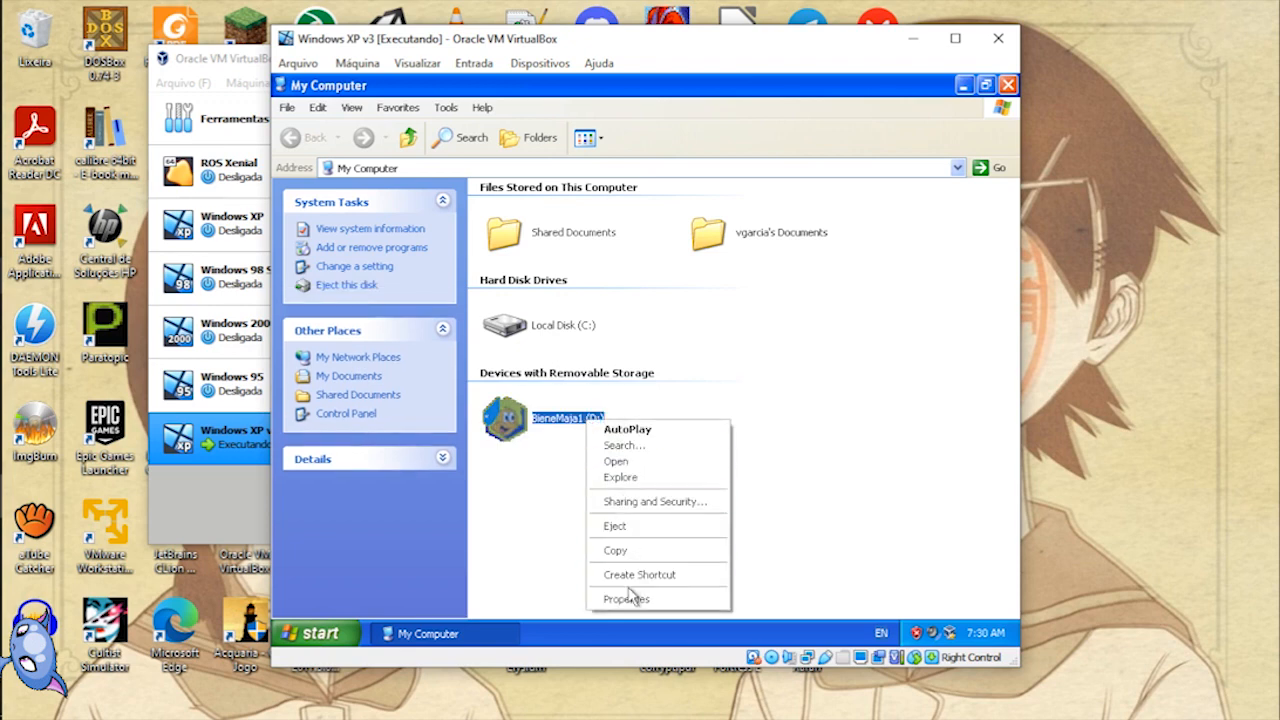
left_click(631, 478)
scroll(662, 500, "down", 1)
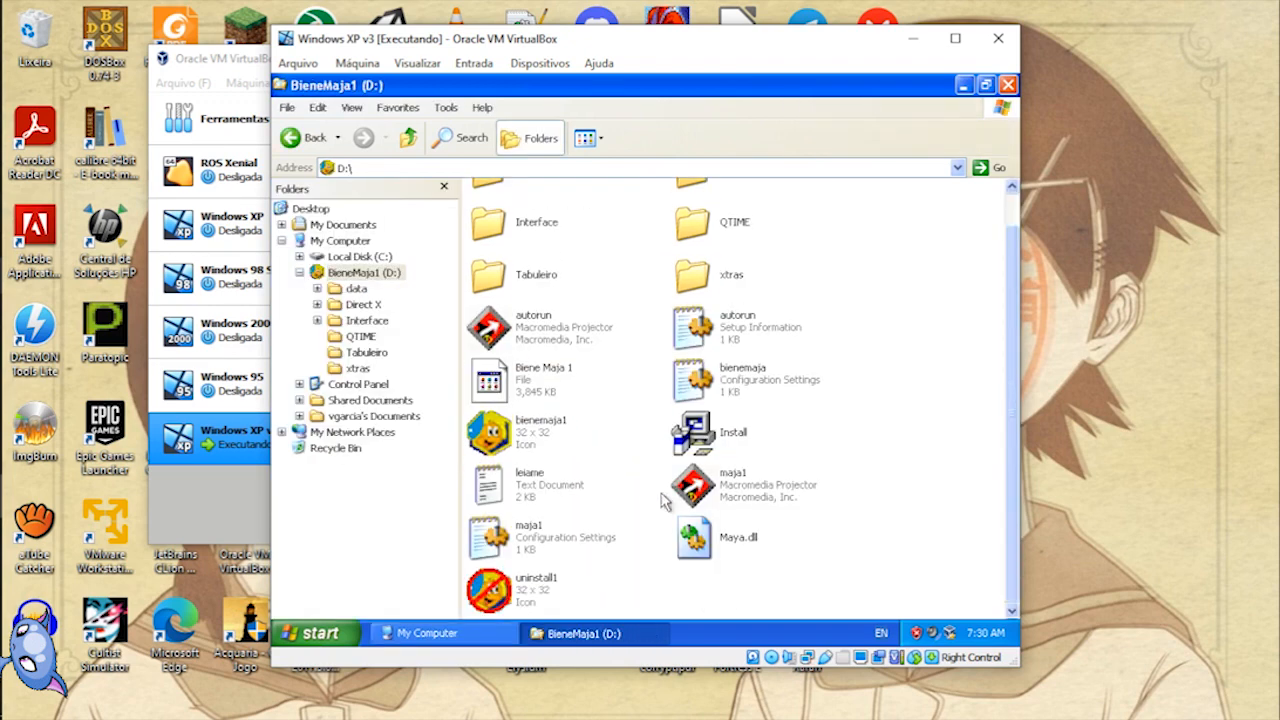
scroll(600, 525, "up", 1)
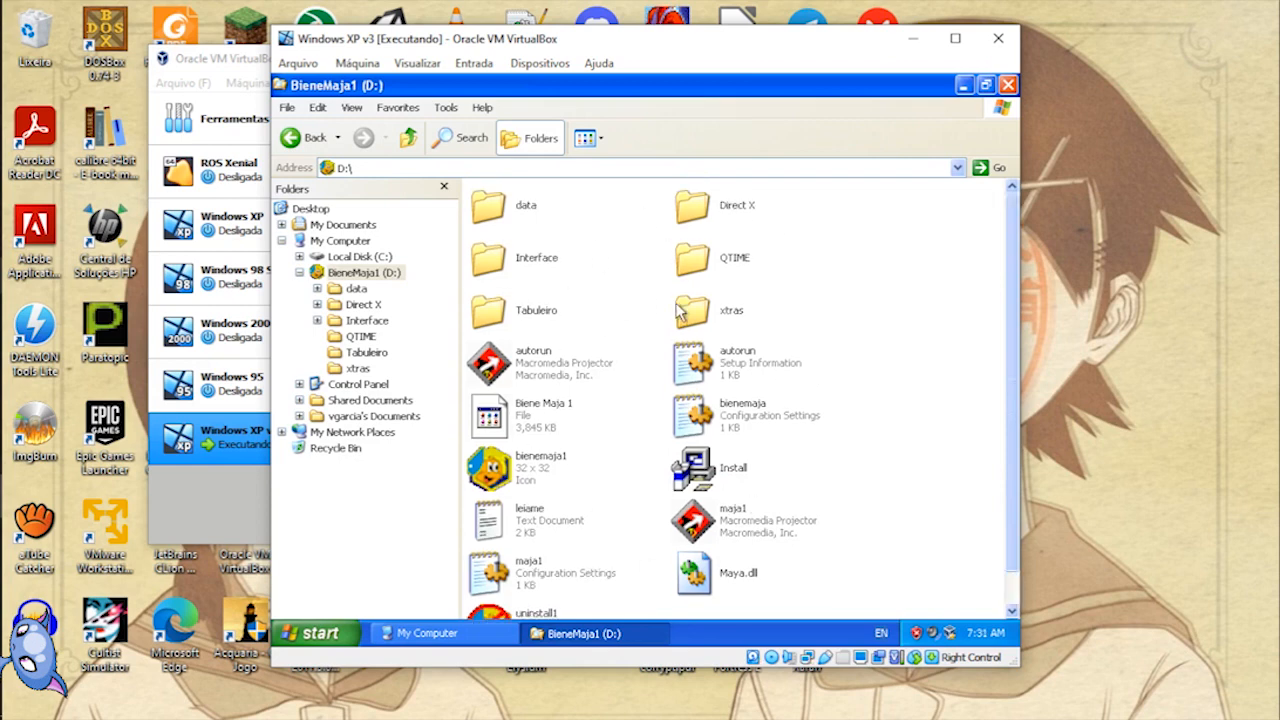
left_click(600, 146)
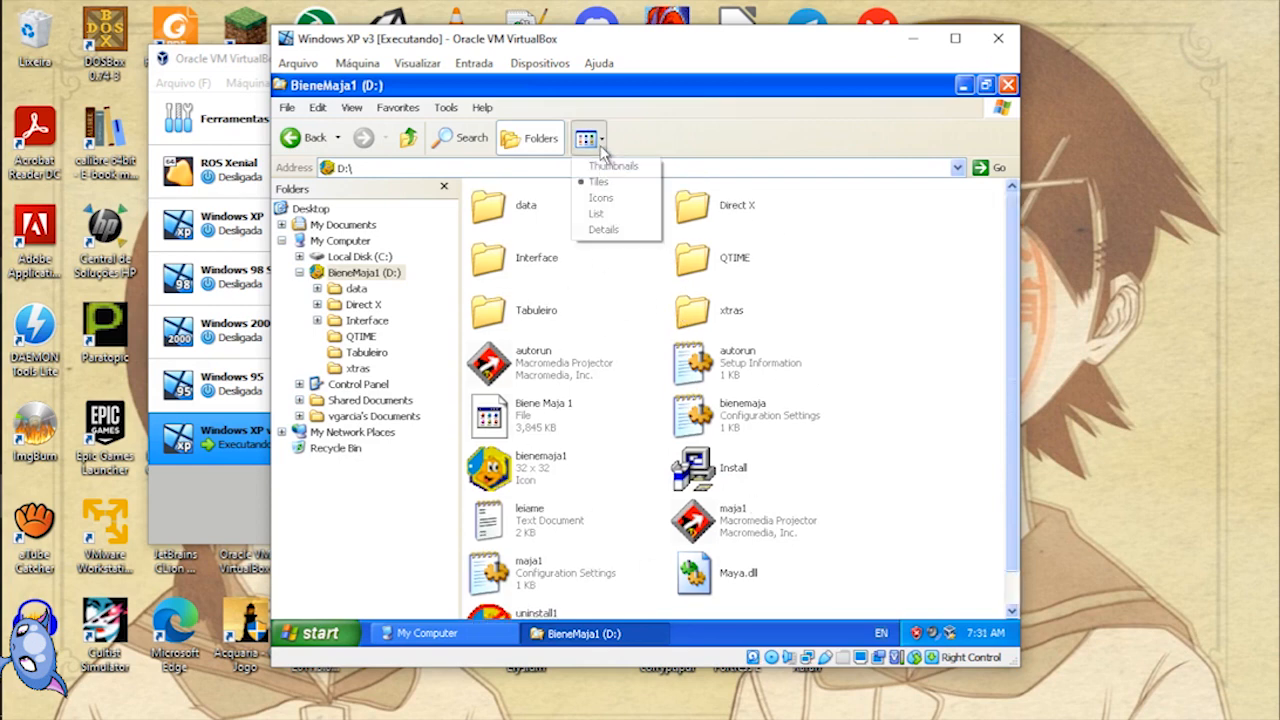
left_click(606, 230)
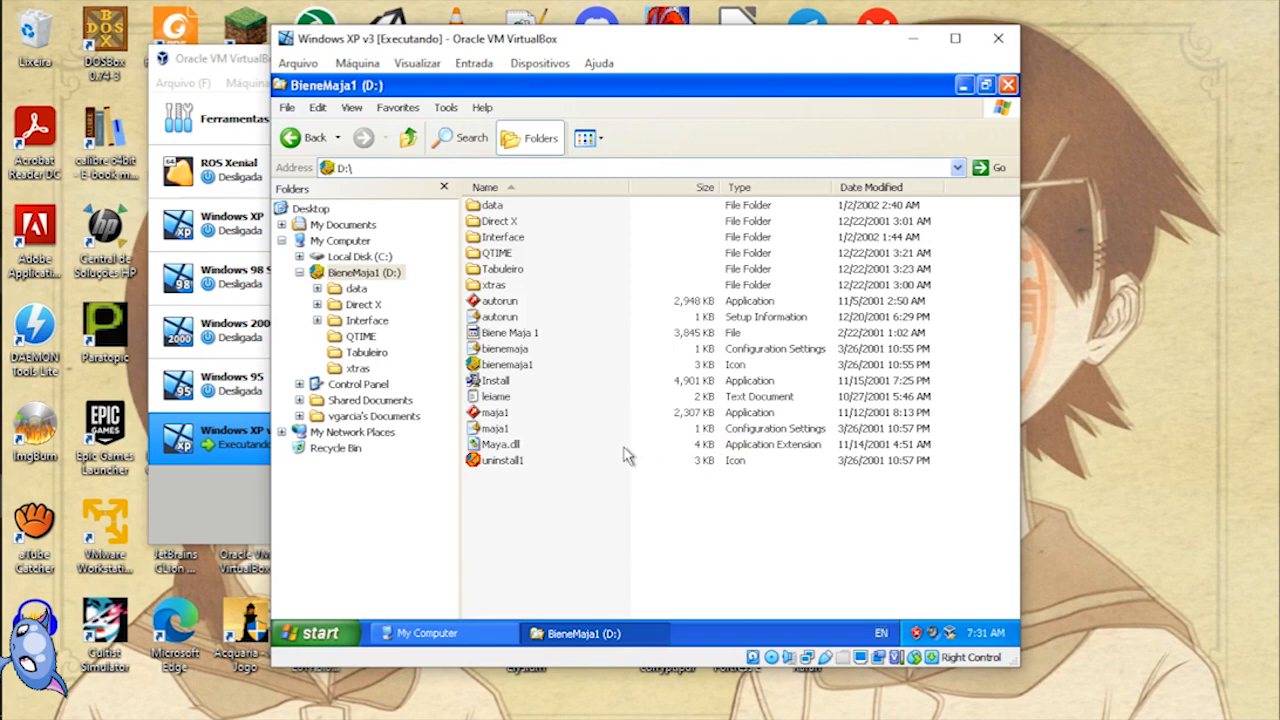
Step: Open the disc's autorun setup information file in Notepad
left_click(510, 318)
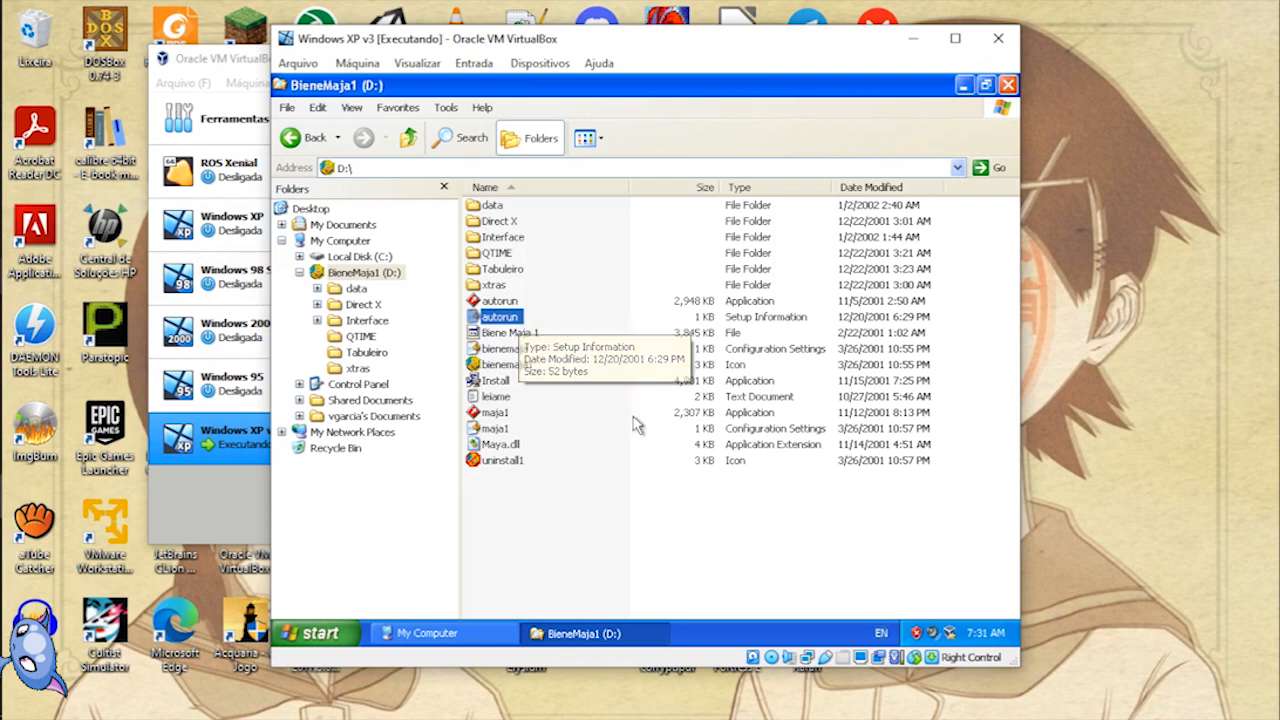
right_click(506, 320)
left_click(543, 379)
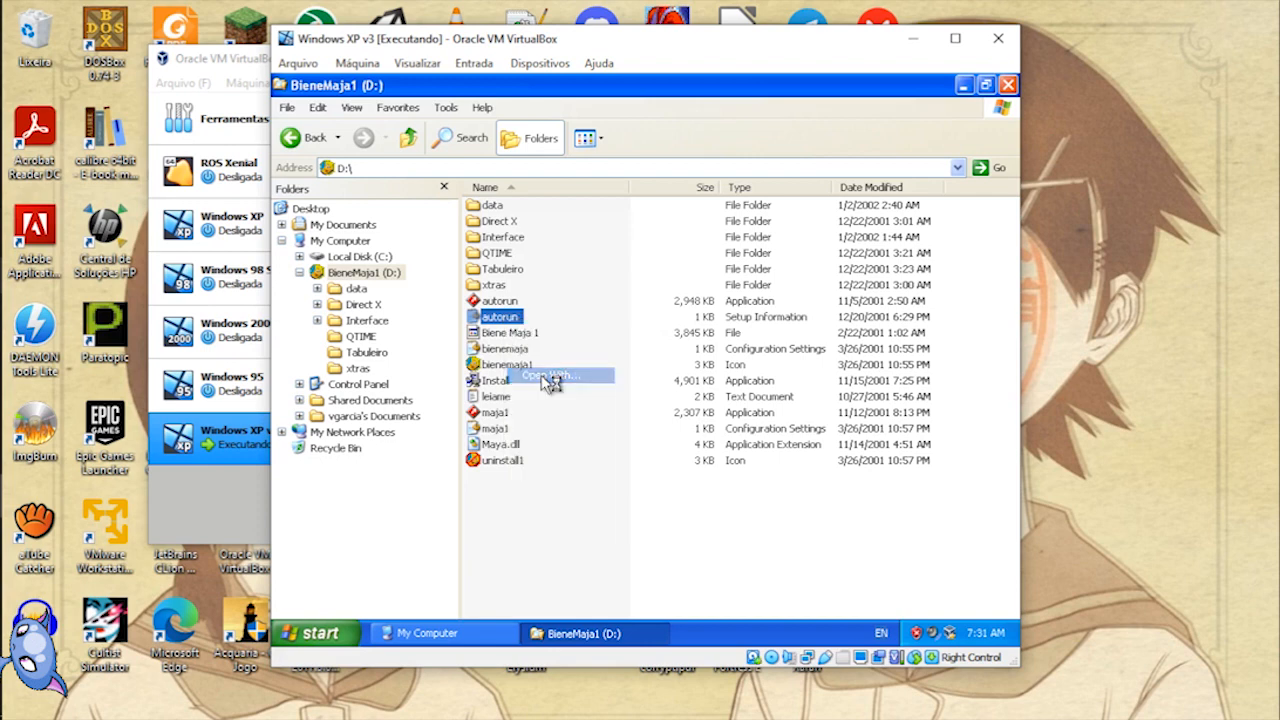
left_click(688, 547)
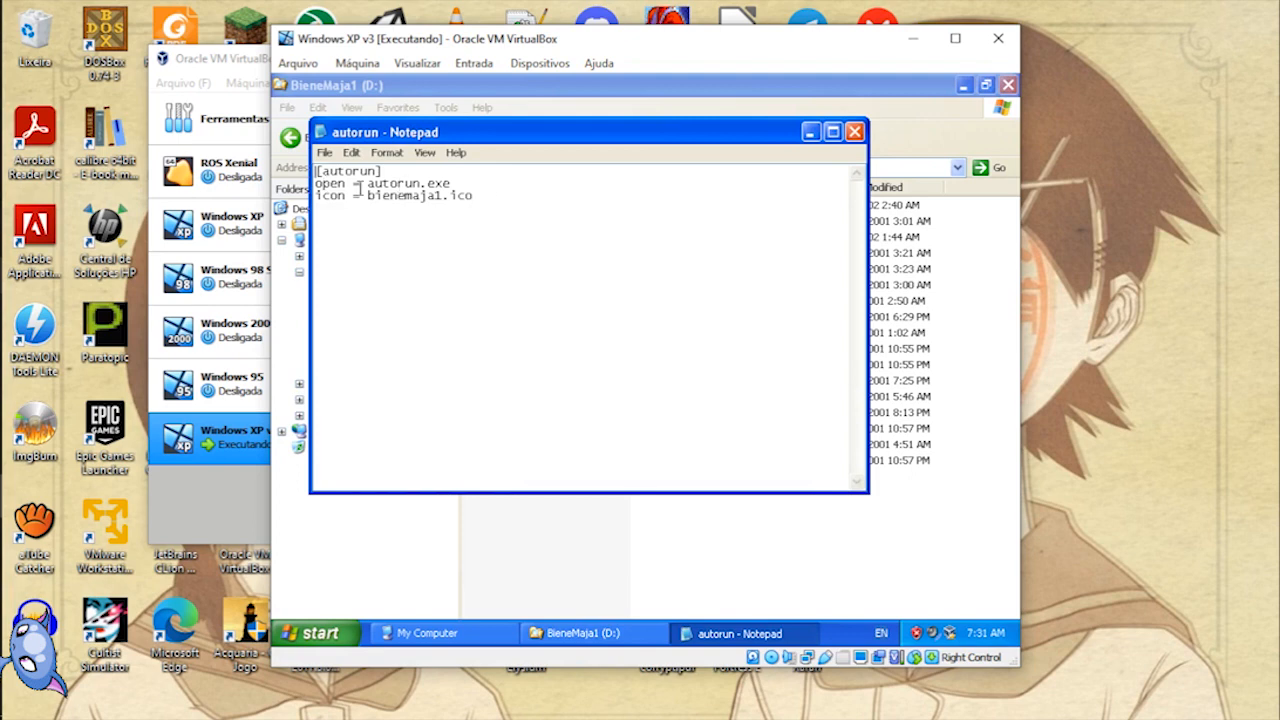
Step: Examine the program and icon entries in the autorun file, and close Notepad
left_click_drag(368, 185, 483, 188)
left_click(397, 200)
left_click_drag(366, 197, 377, 197)
type("b")
mouse_move(451, 185)
left_mouse_down()
mouse_move(366, 190)
mouse_move(470, 196)
mouse_move(467, 186)
left_mouse_up()
left_click(369, 185)
left_click(468, 185)
left_click(855, 133)
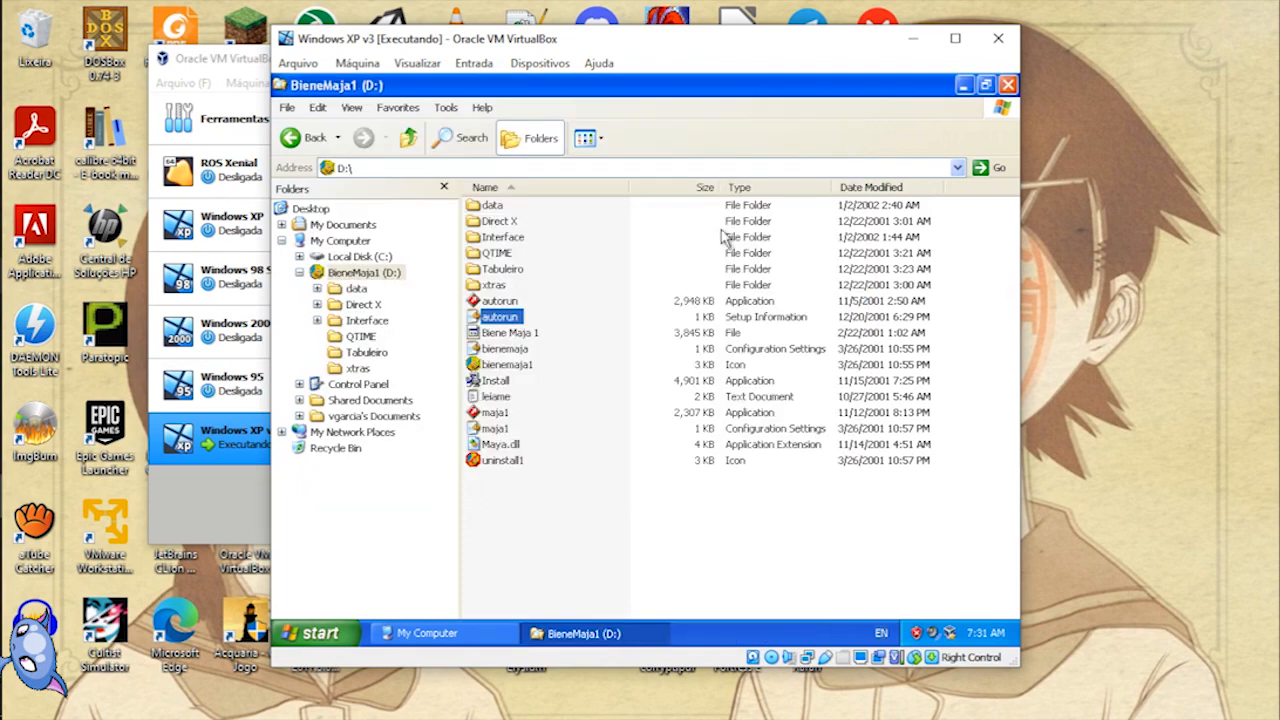
Step: Try to run the autorun application directly from the BieneMaja1 disc
left_click(513, 301)
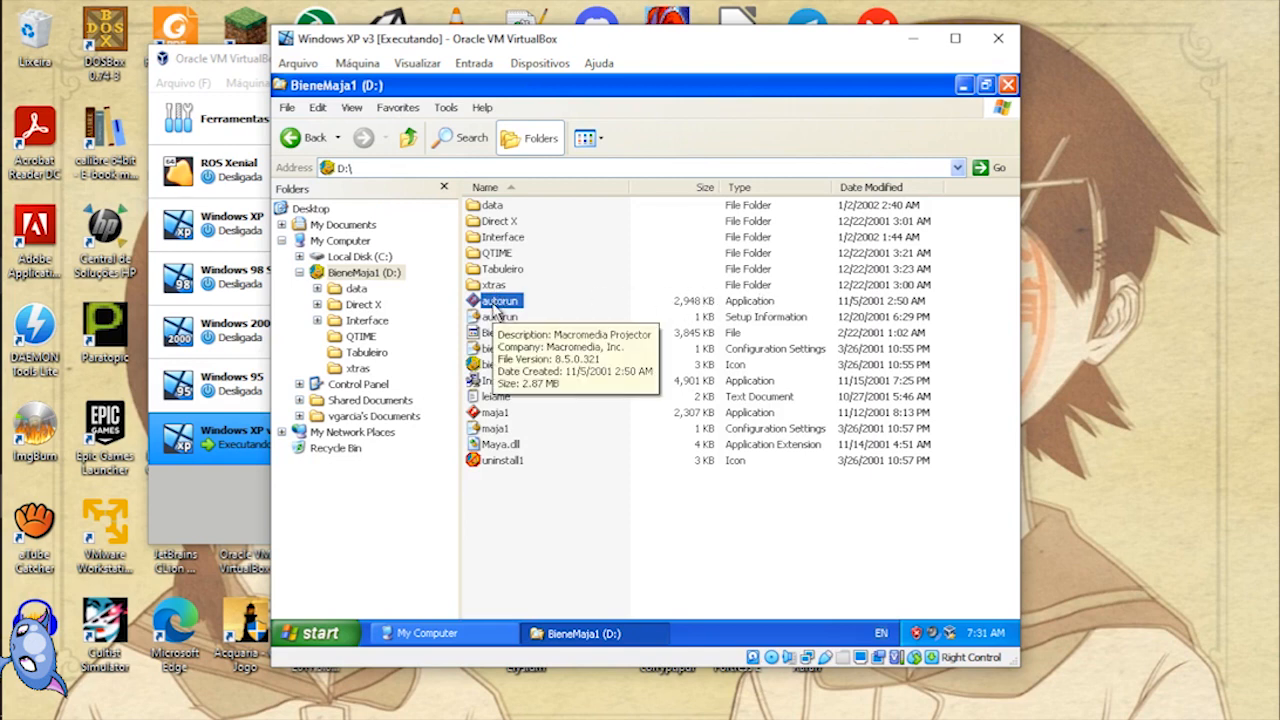
mouse_move(514, 315)
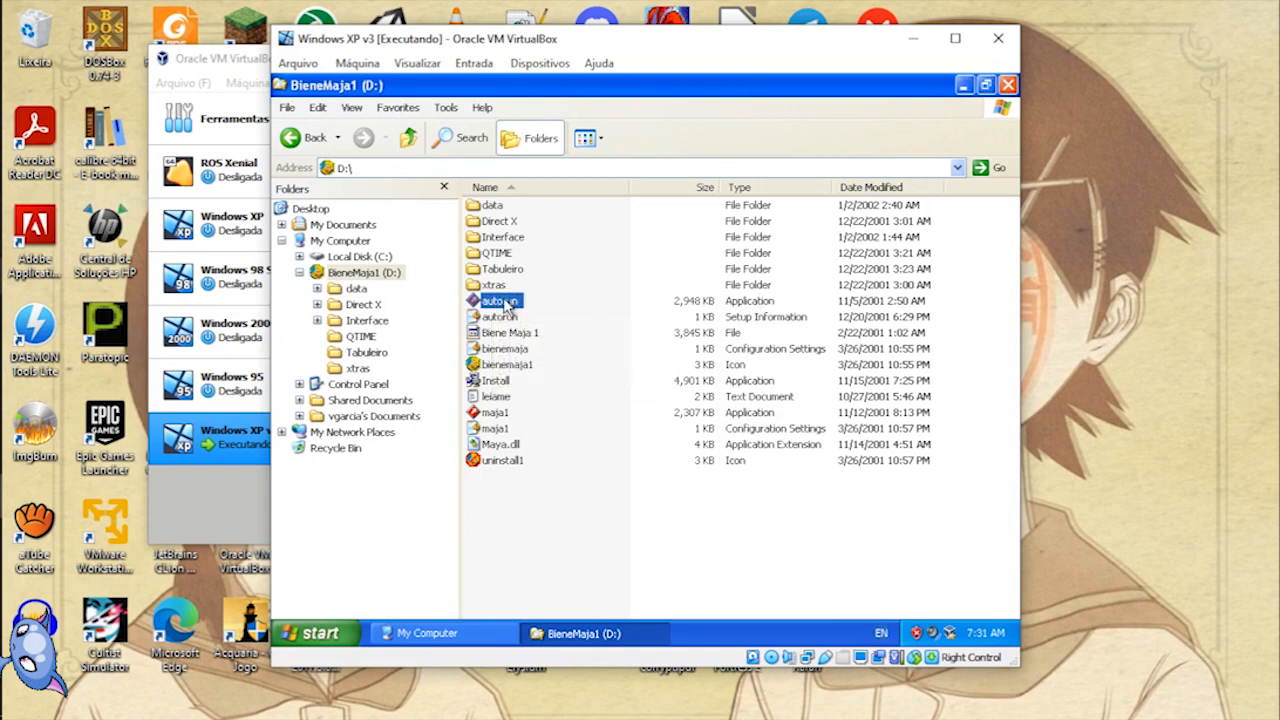
double_click(507, 305)
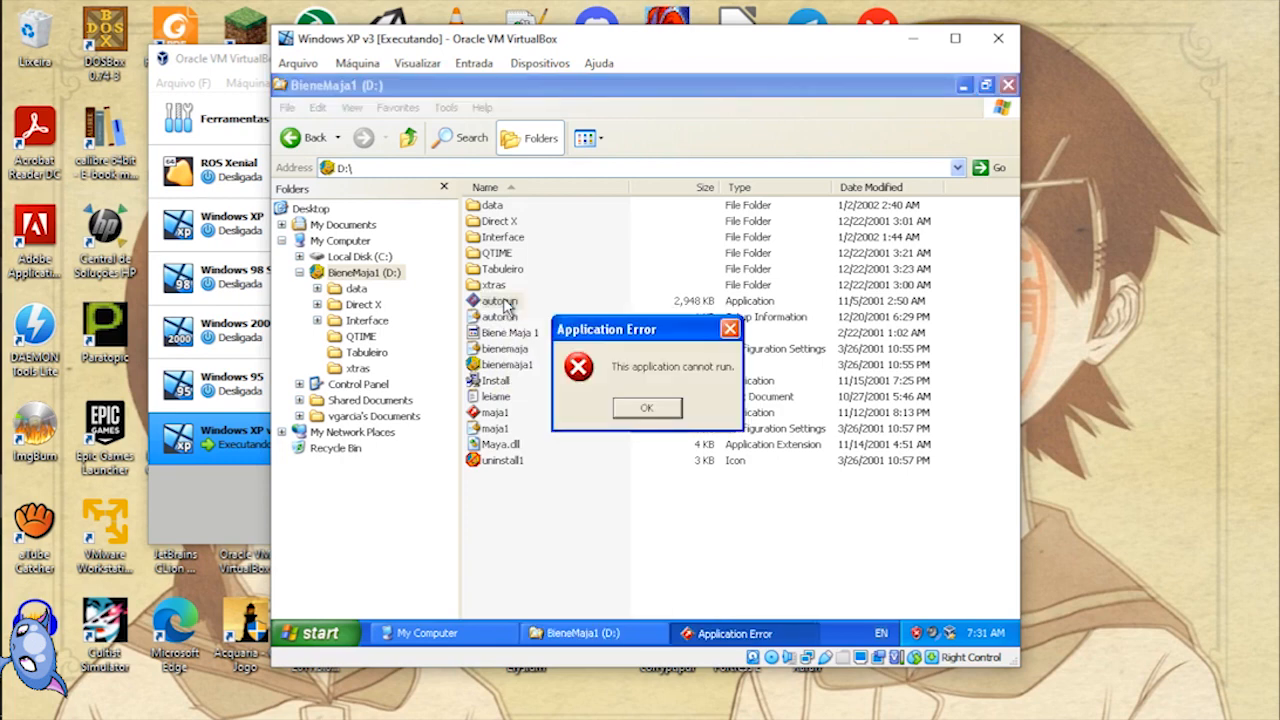
left_click(648, 407)
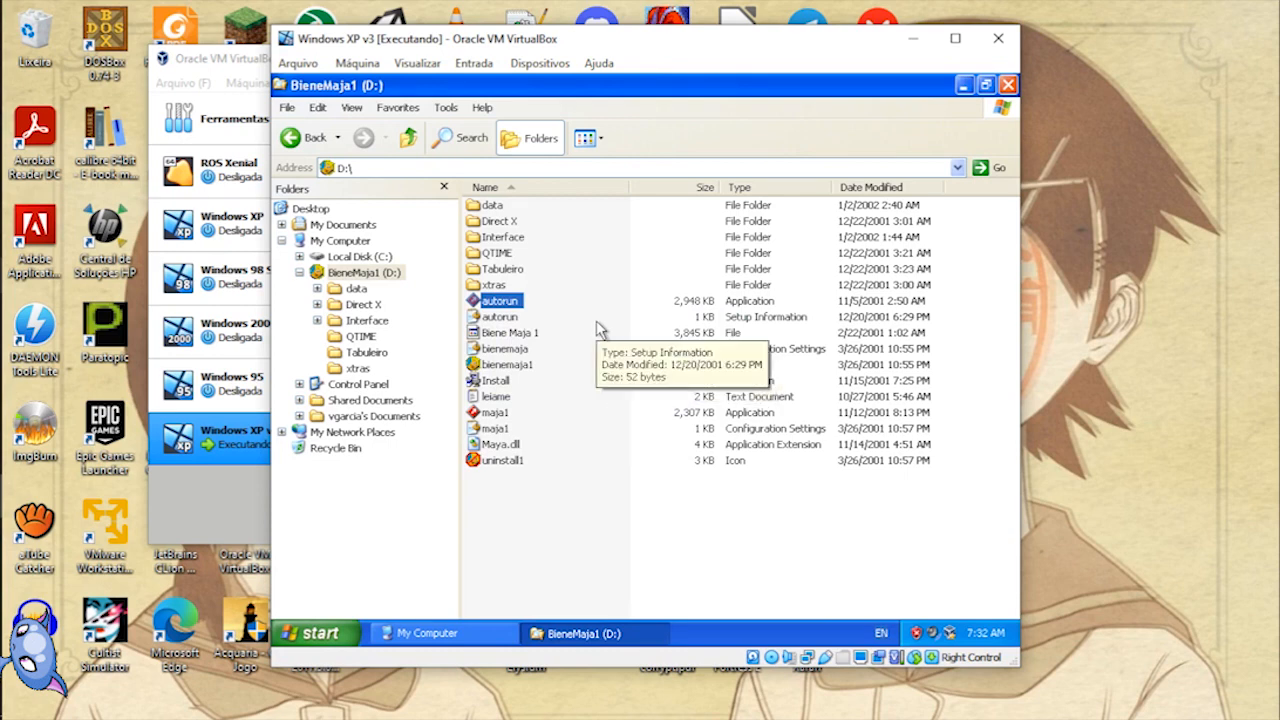
Step: Set the autorun application to run in compatibility mode for Windows 98 / Windows Me and apply the setting
right_click(490, 300)
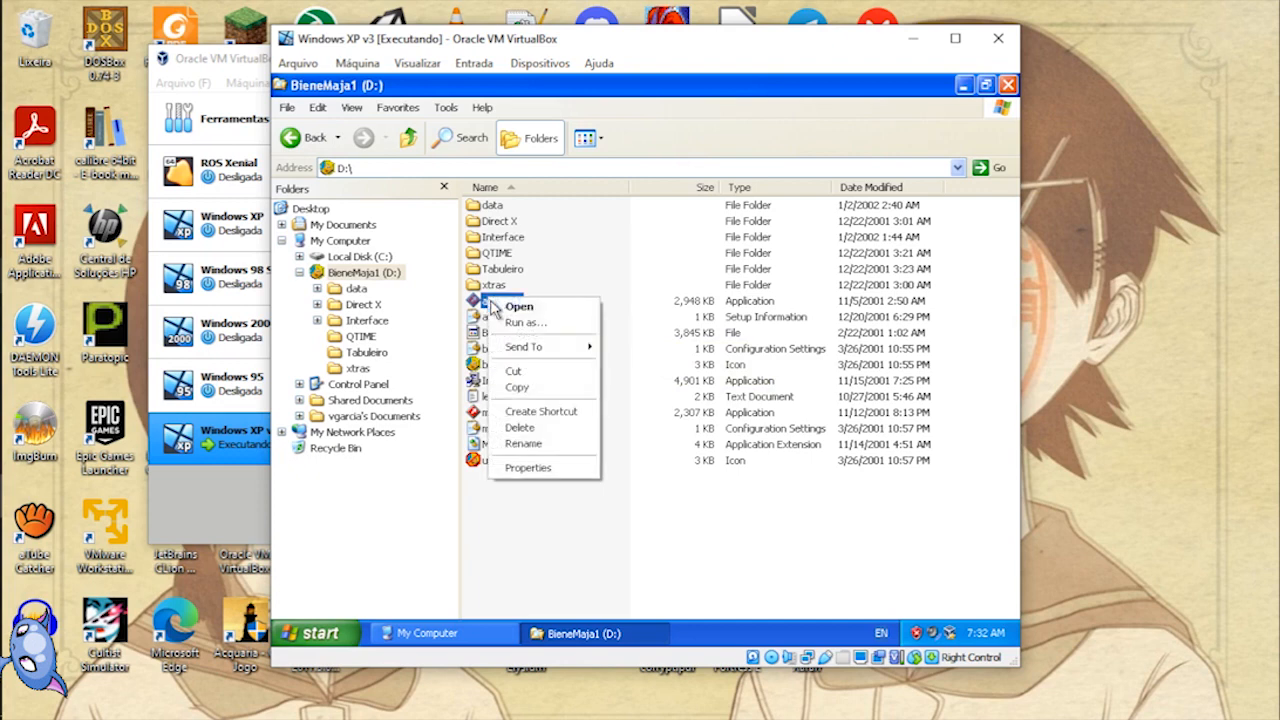
left_click(528, 468)
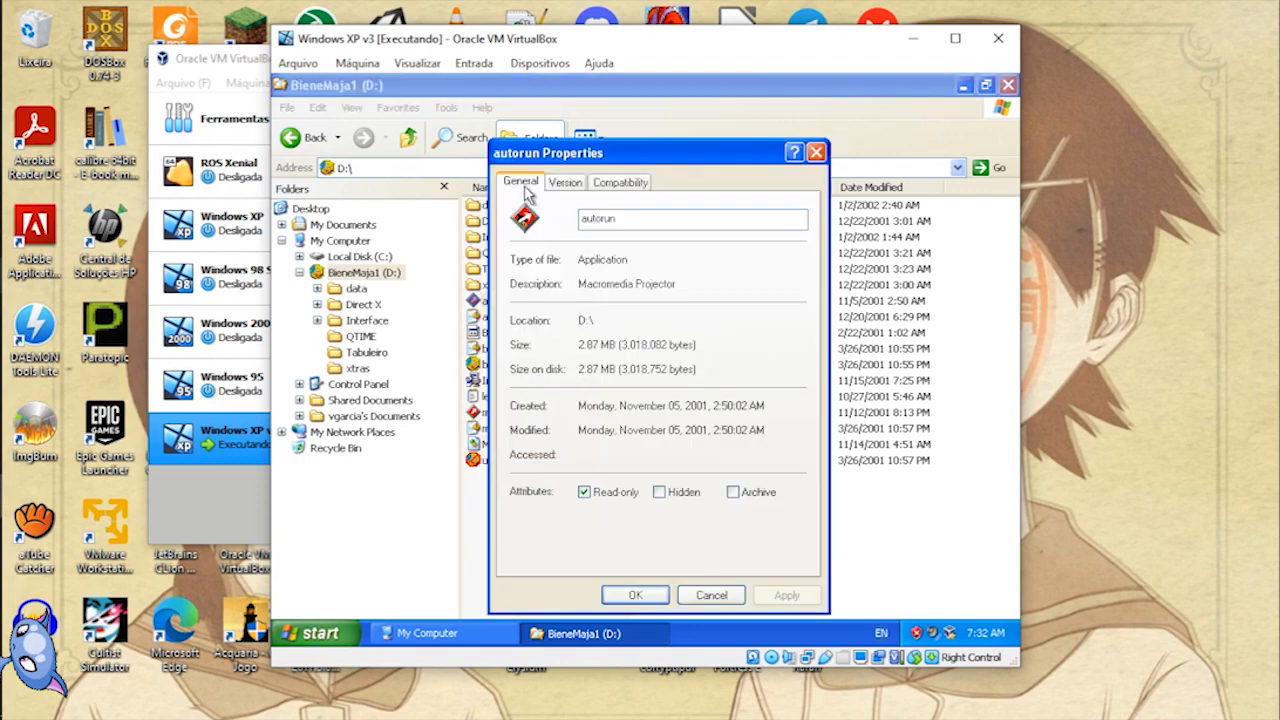
left_click(636, 185)
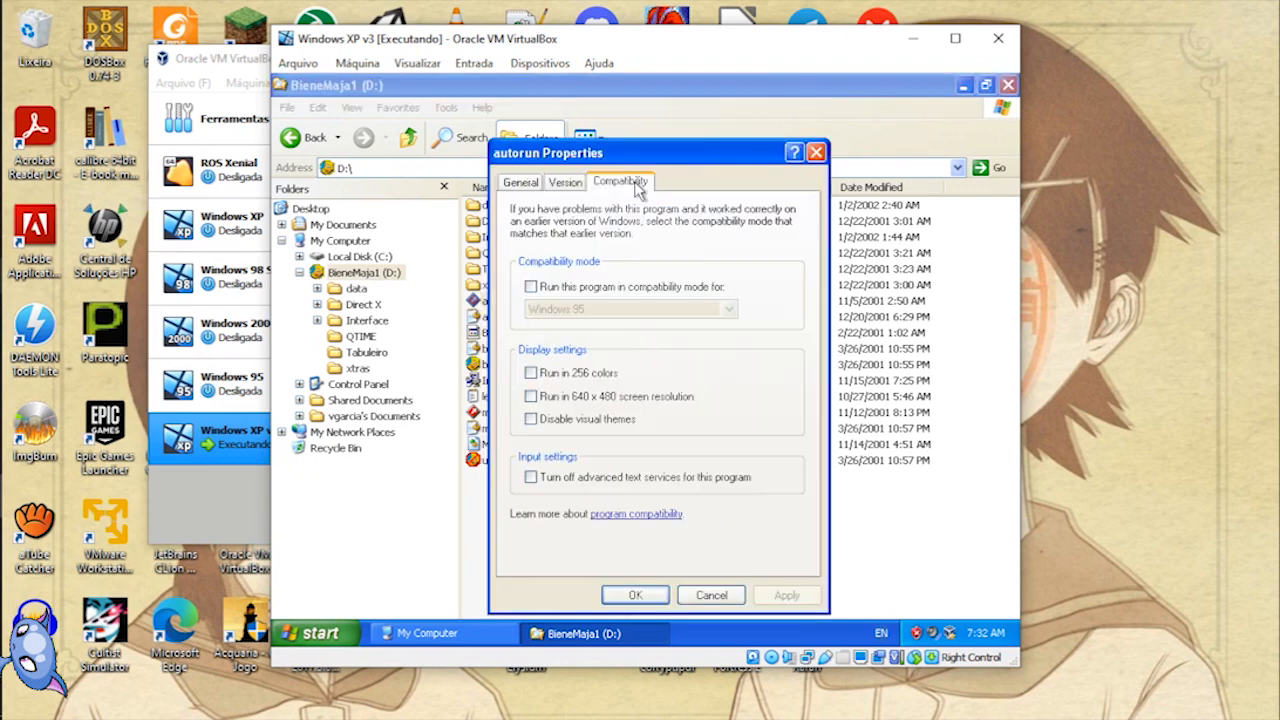
left_click(605, 288)
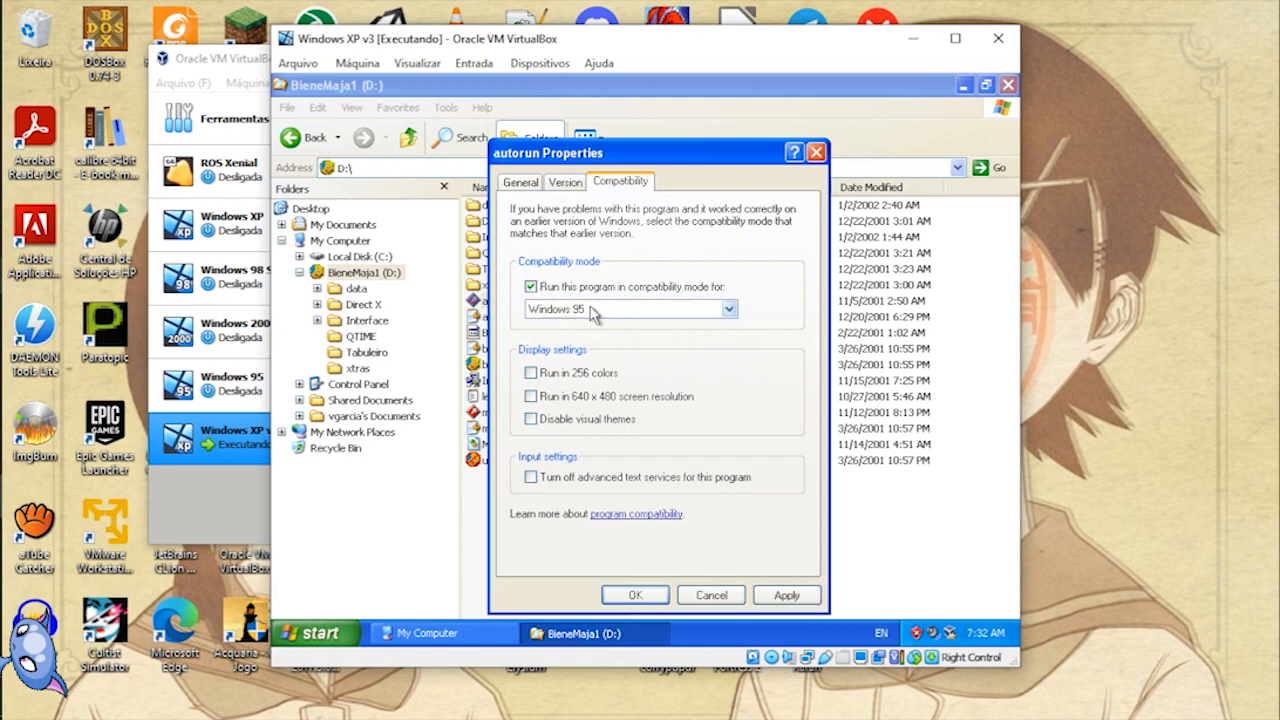
left_click(591, 310)
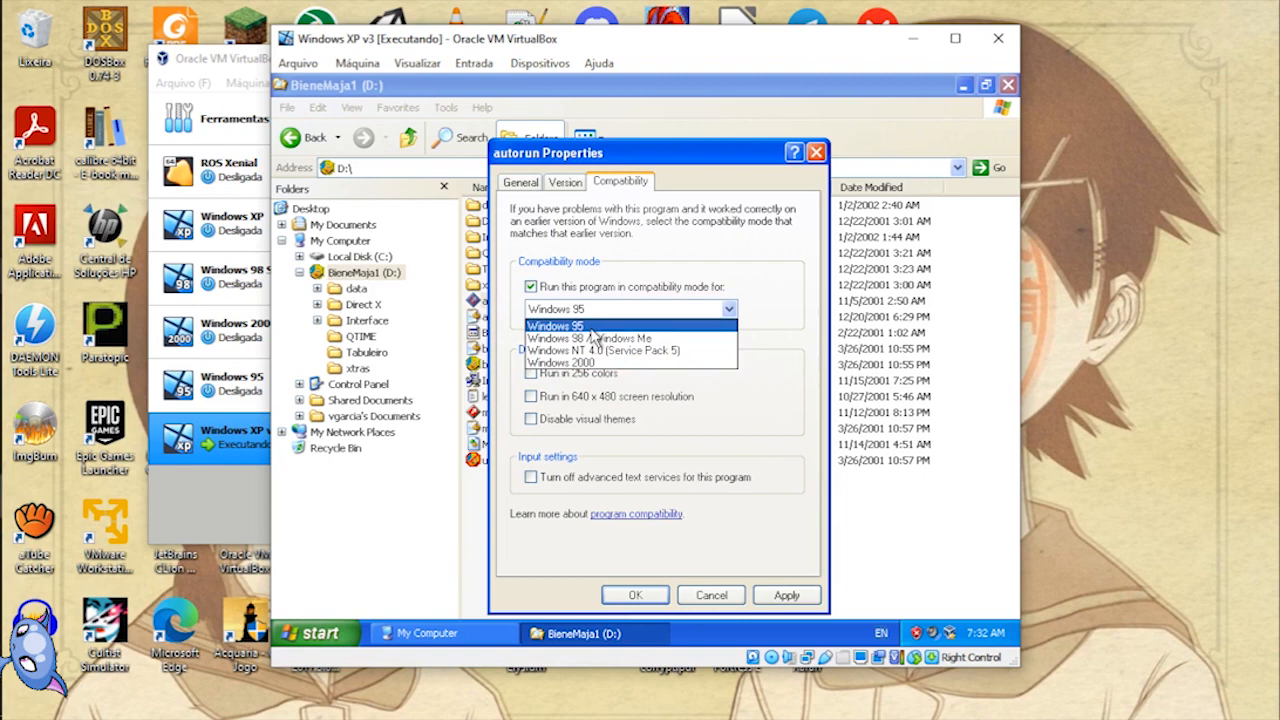
left_click(591, 338)
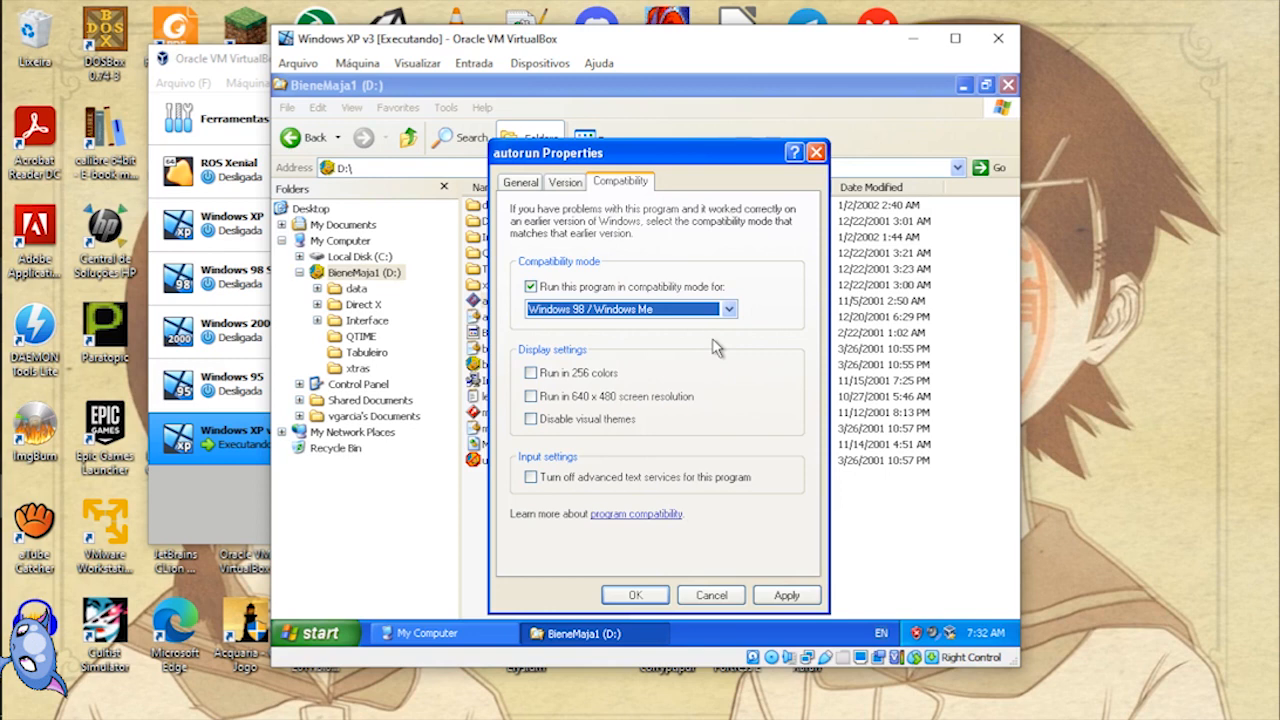
left_click(684, 311)
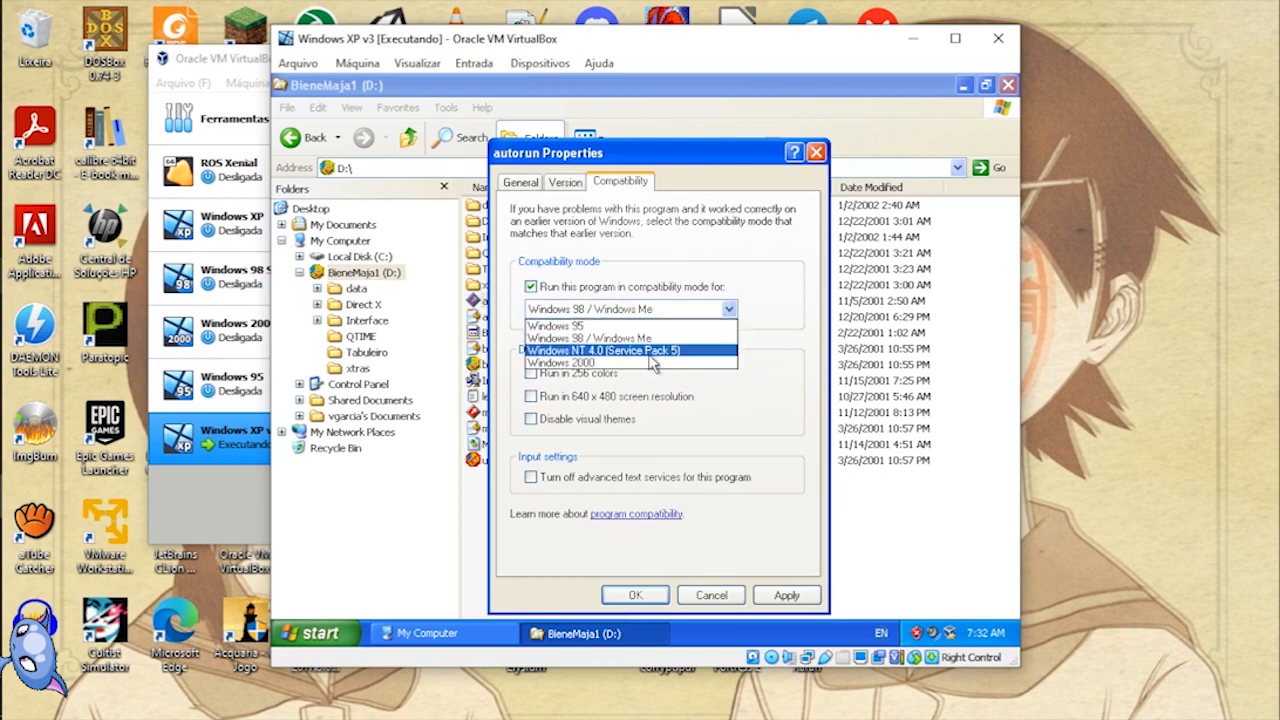
left_click(617, 341)
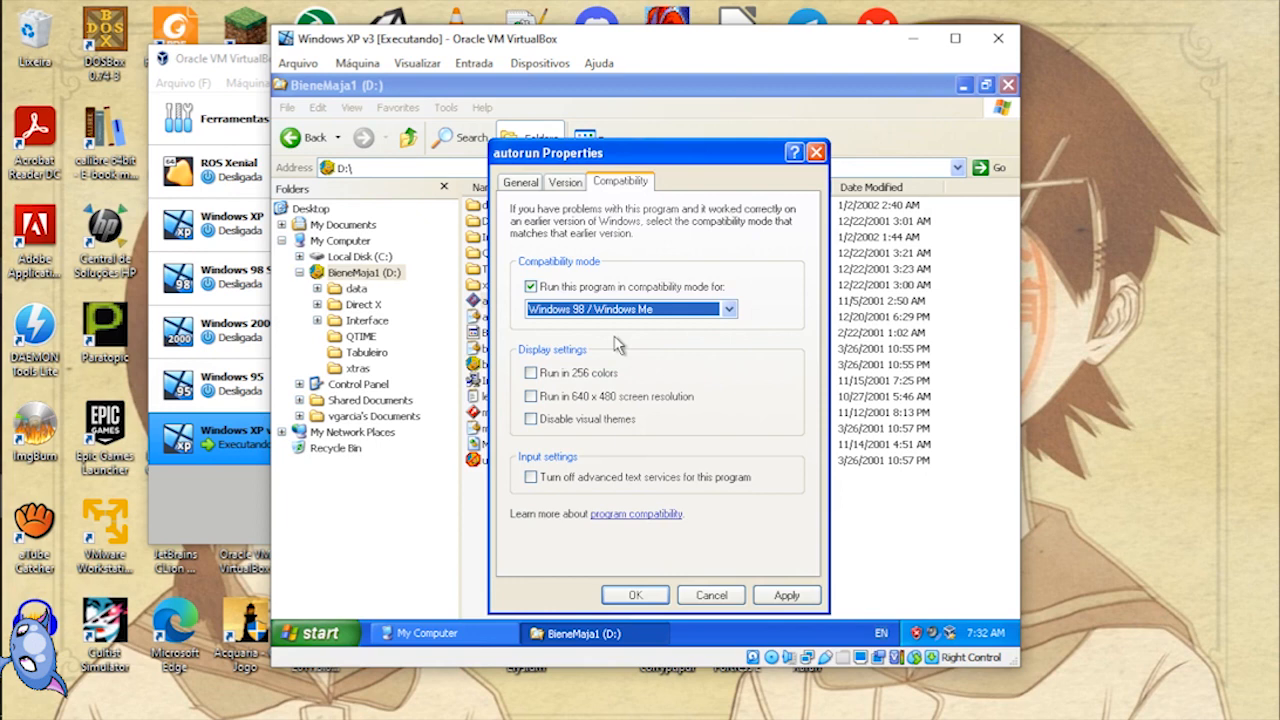
left_click(780, 594)
left_click(770, 594)
left_click(636, 595)
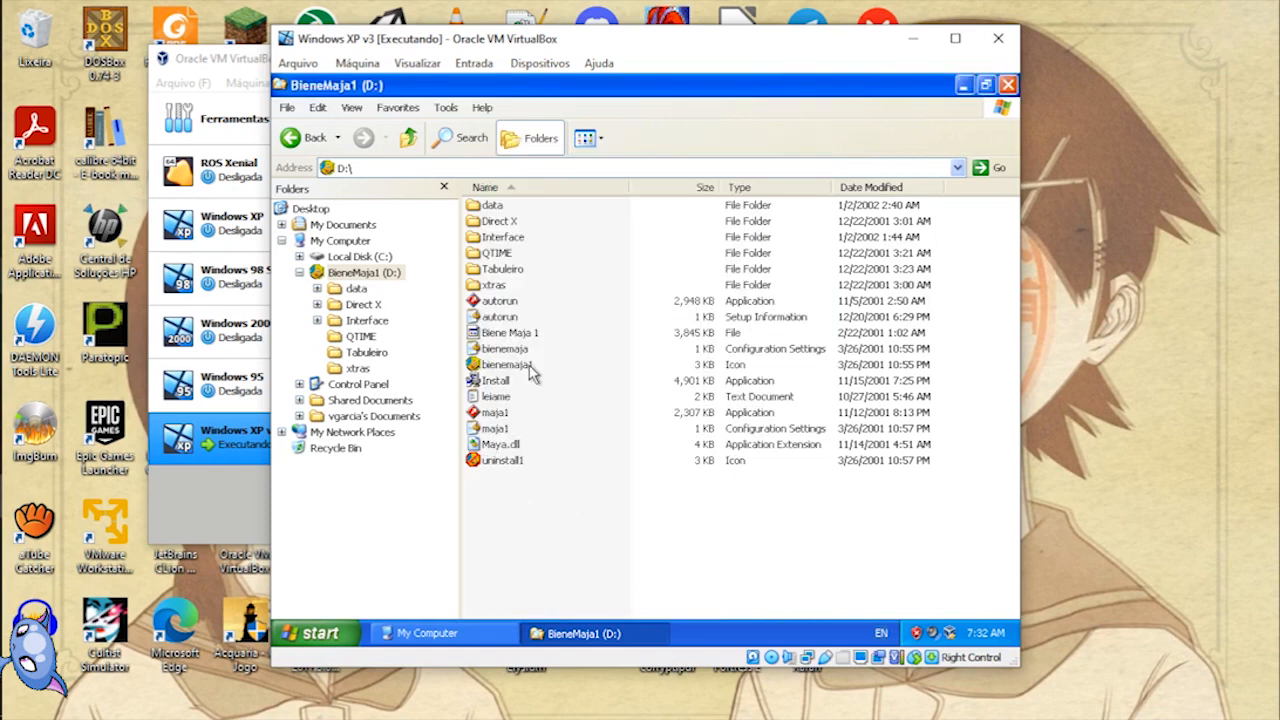
Step: Explore the contents of the BieneMaja1 (D:) disc from My Computer in a new window
mouse_move(497, 311)
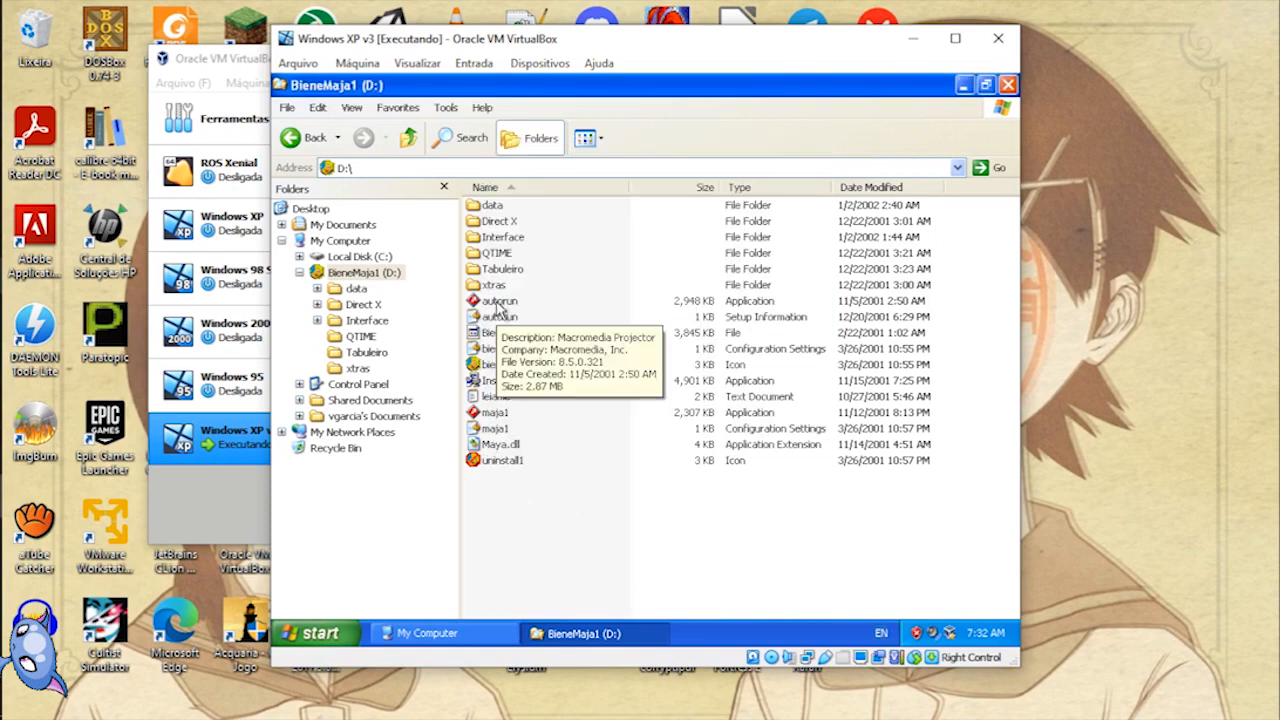
left_click(500, 302)
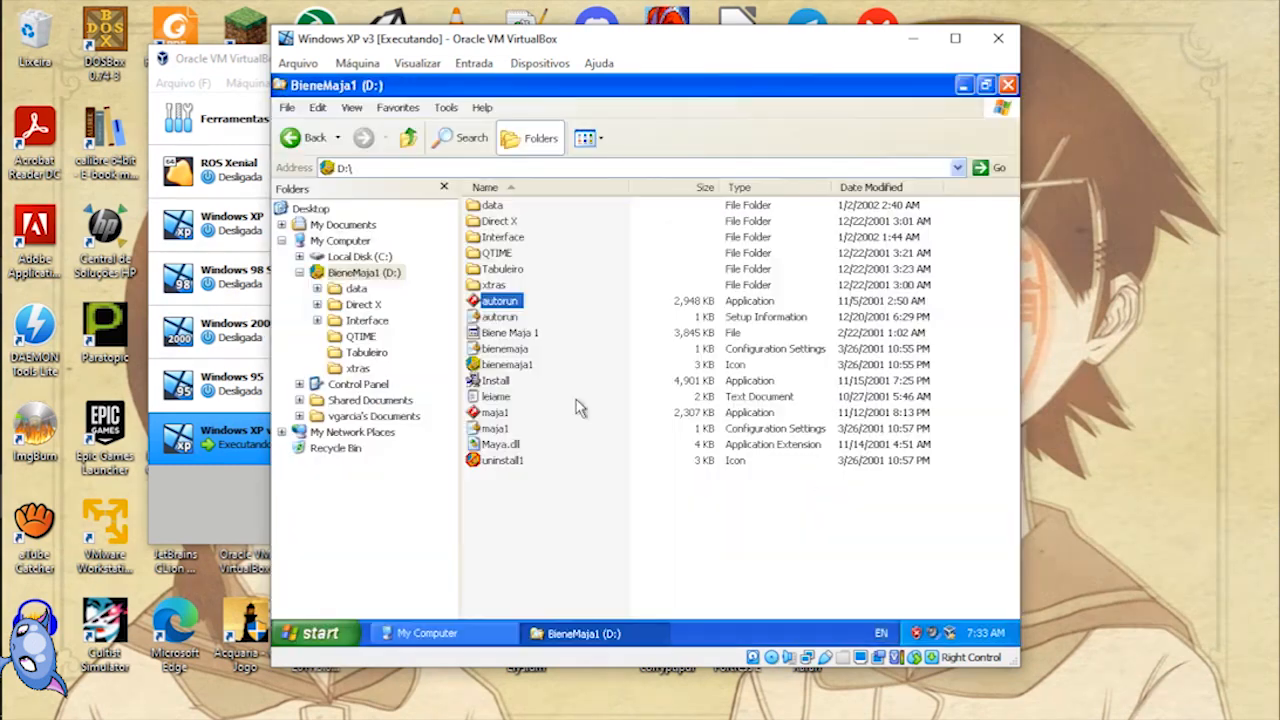
left_click(570, 529)
left_click(470, 633)
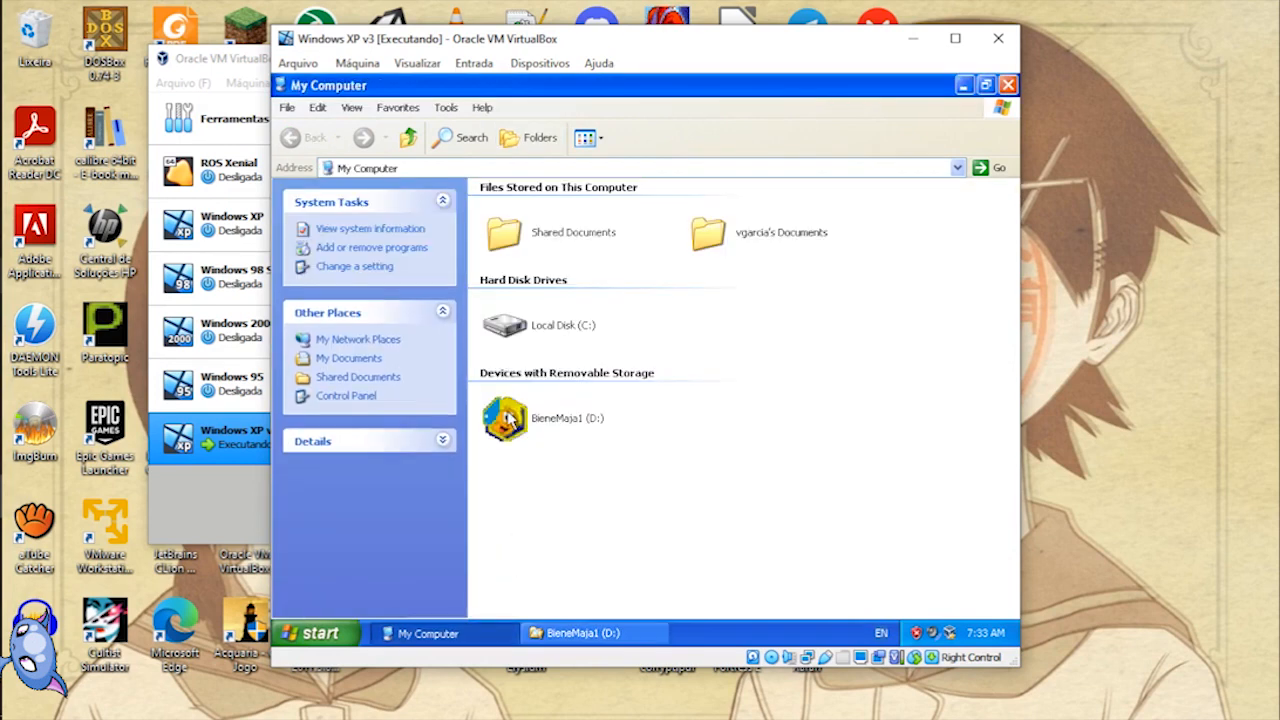
right_click(507, 420)
left_click(560, 466)
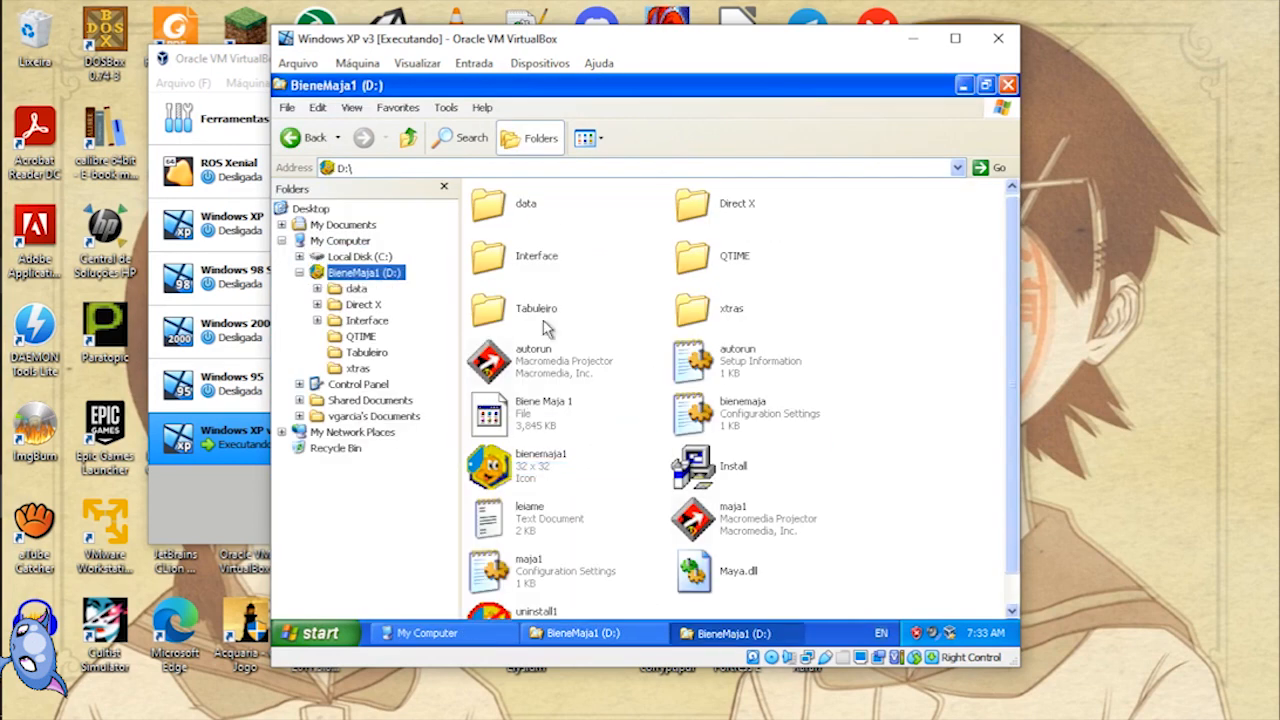
scroll(1020, 380, "down", 1)
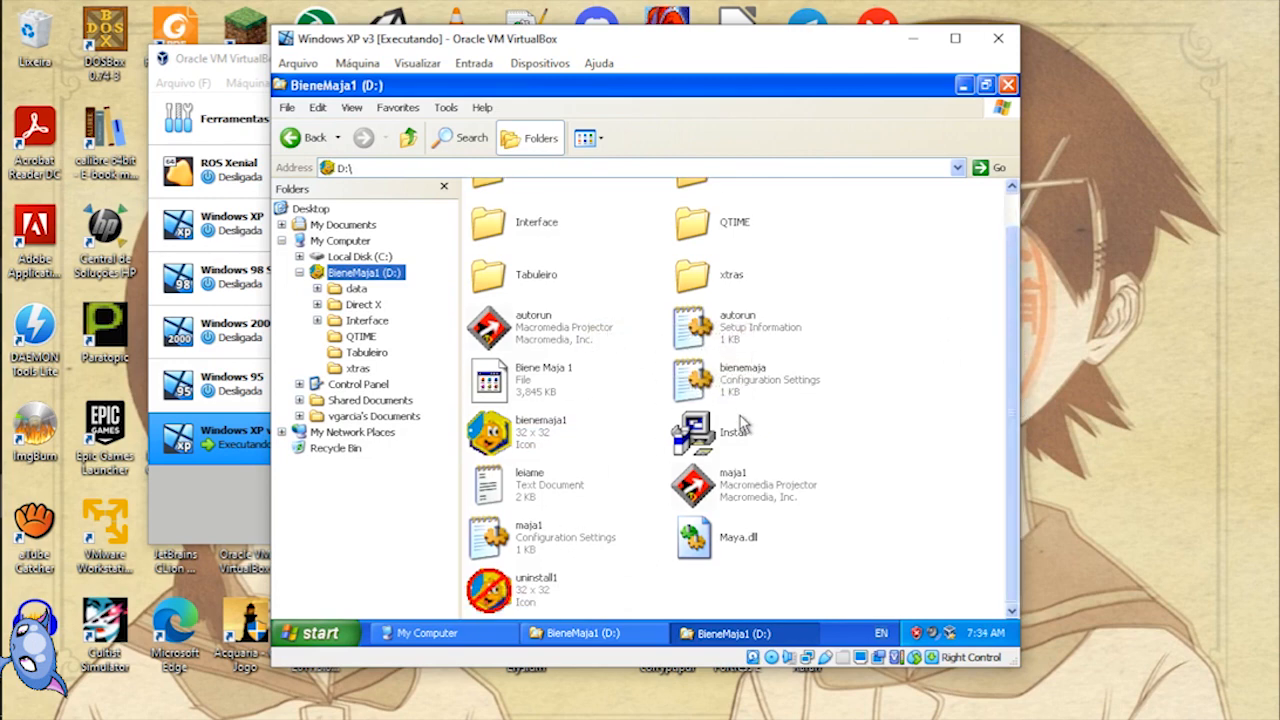
Step: Check which program the disc's autorun setup information file opens, then close it and locate the autorun application
double_click(705, 340)
mouse_move(364, 195)
left_mouse_down()
mouse_move(491, 192)
mouse_move(369, 187)
left_mouse_up()
left_click(457, 186)
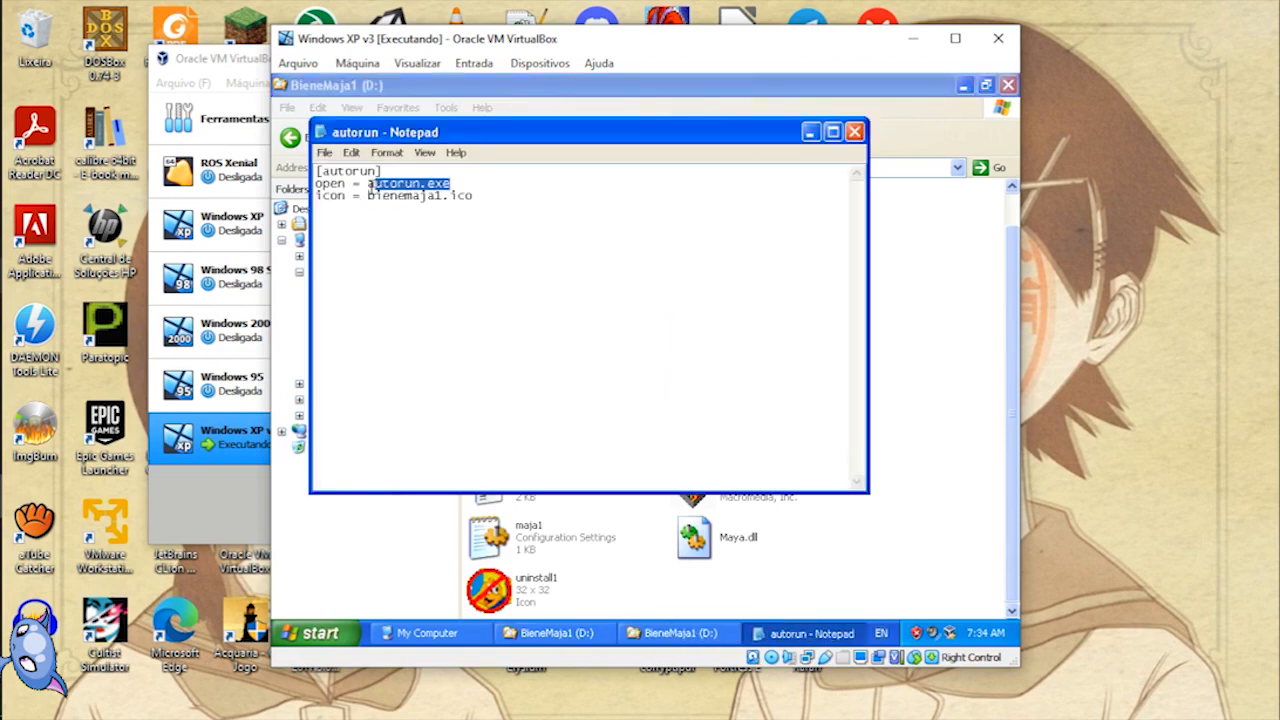
left_click(855, 132)
left_click(593, 345)
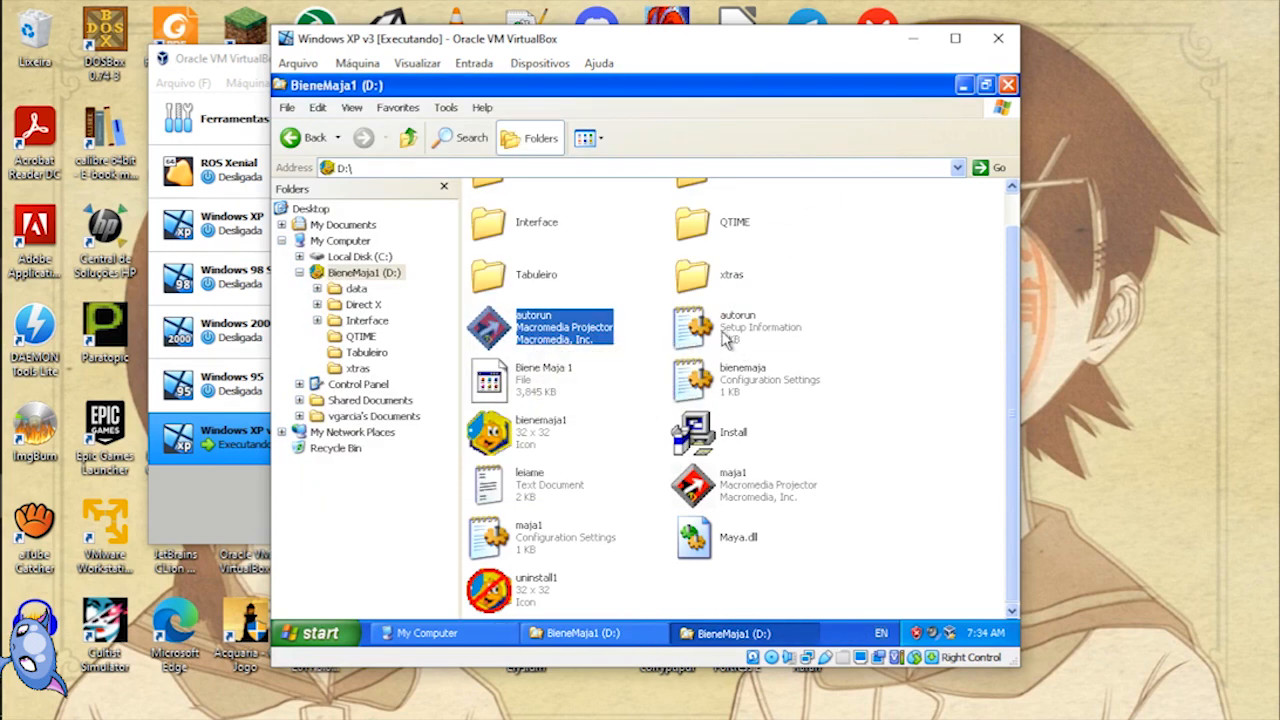
left_click(863, 332)
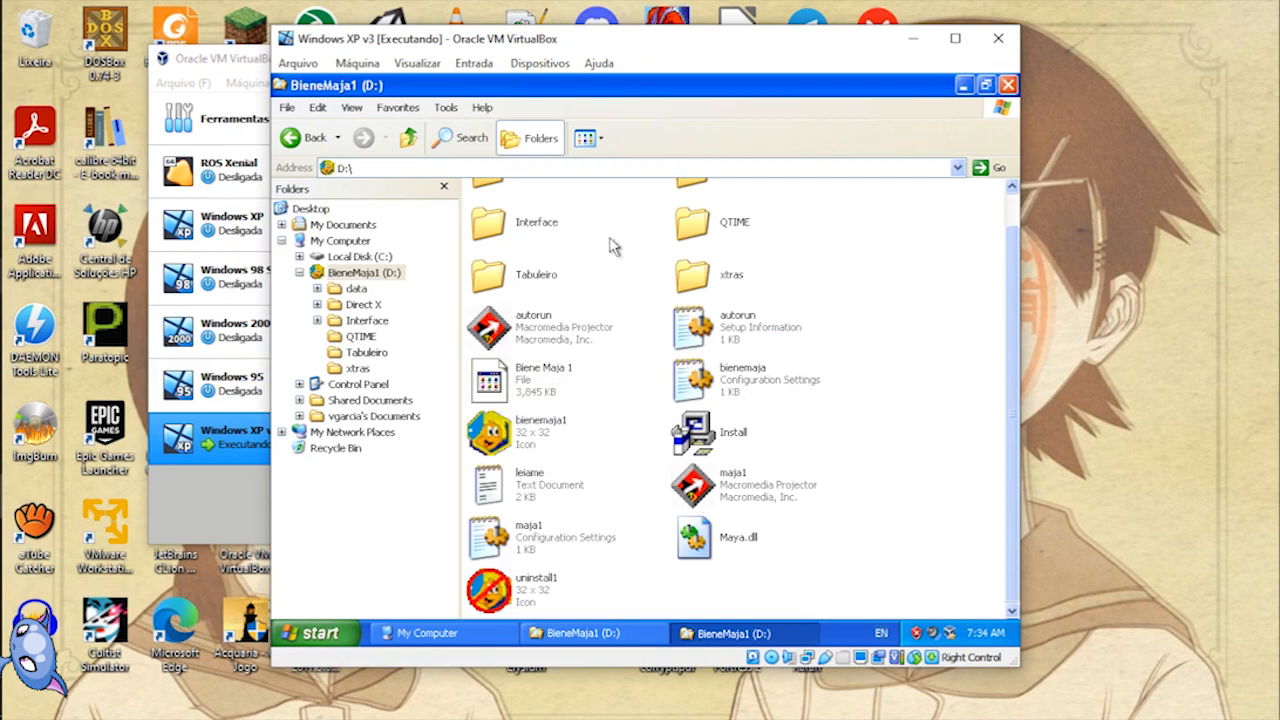
Step: Show the disc's files in Details view sorted by type, and select the maja1 application
left_click(601, 140)
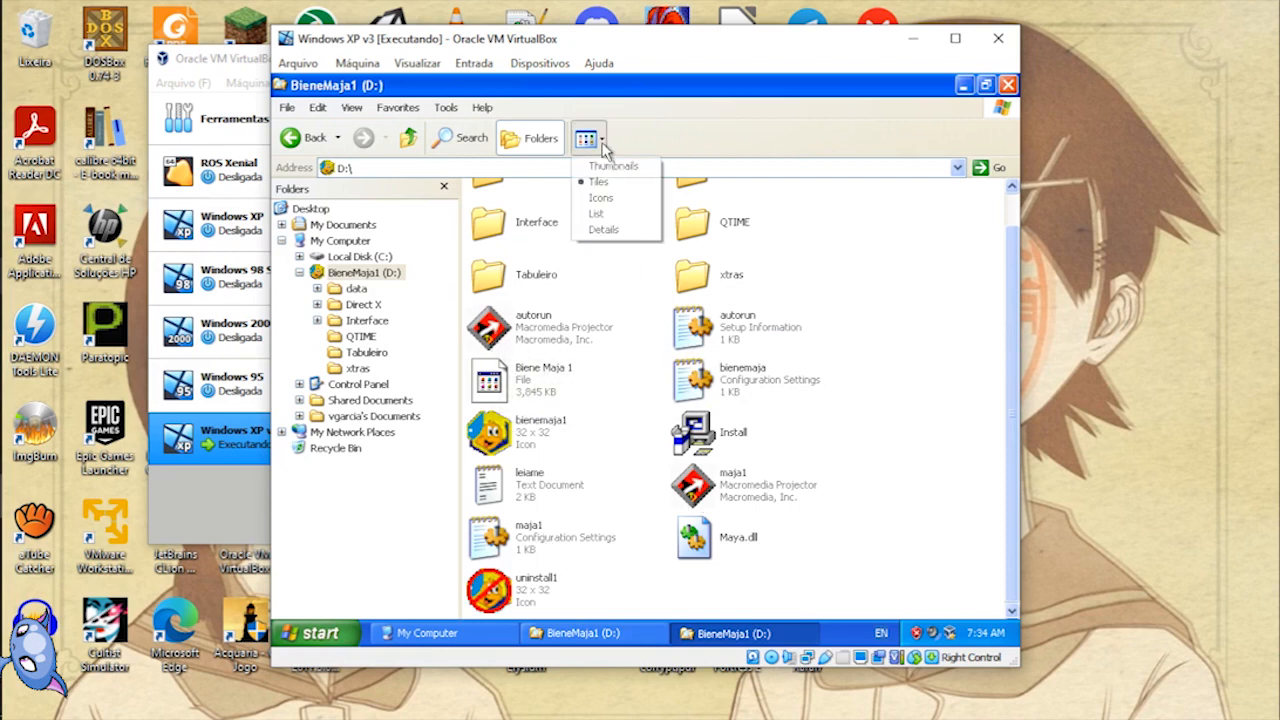
left_click(608, 230)
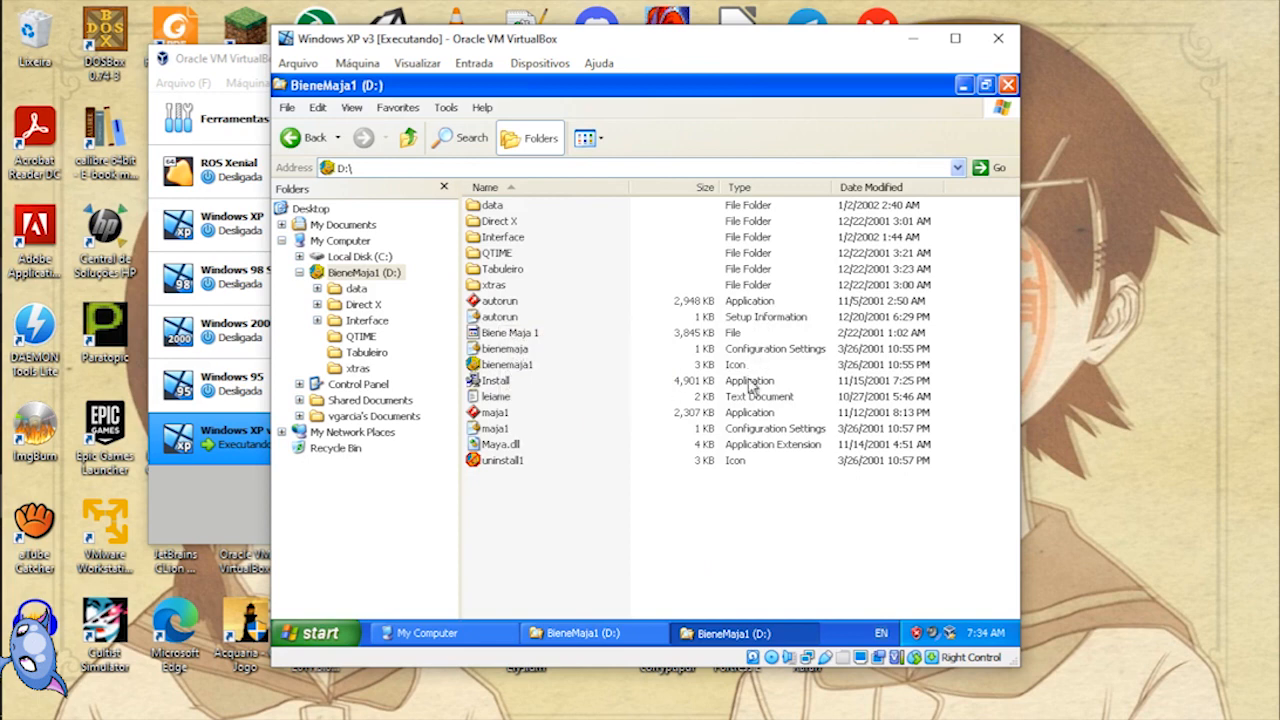
left_click(742, 187)
left_click(498, 316)
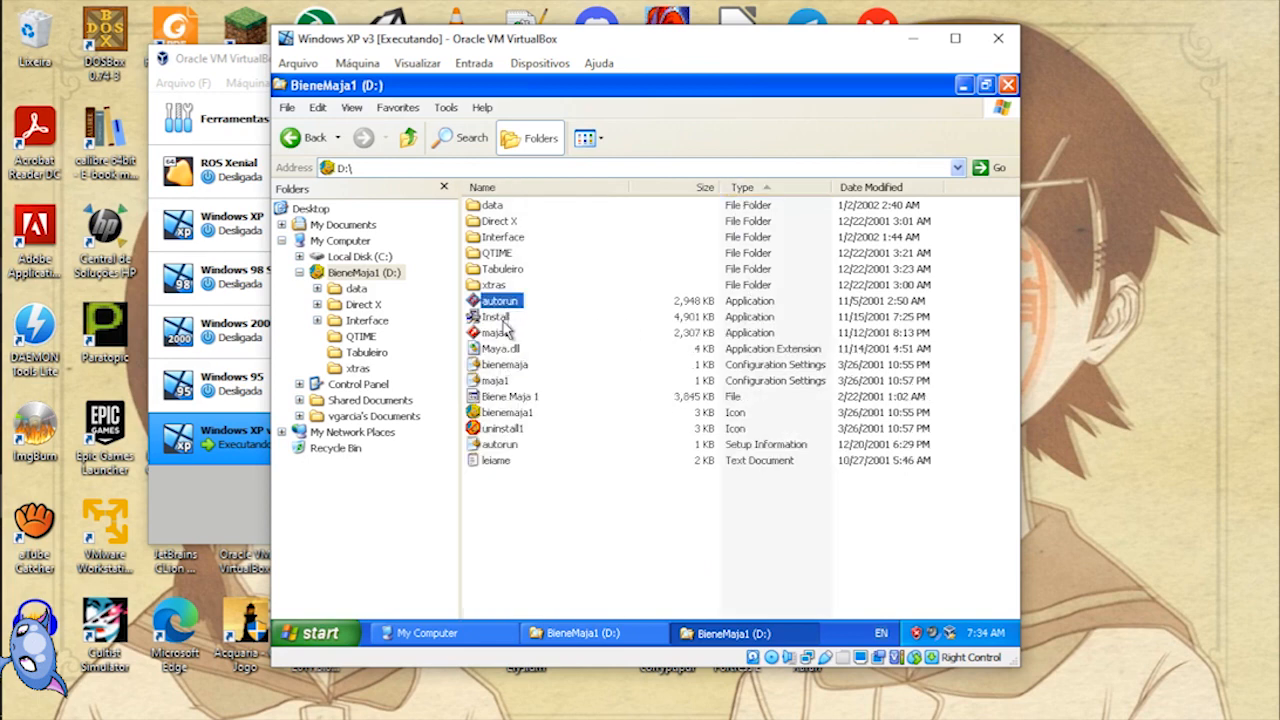
left_click(504, 336)
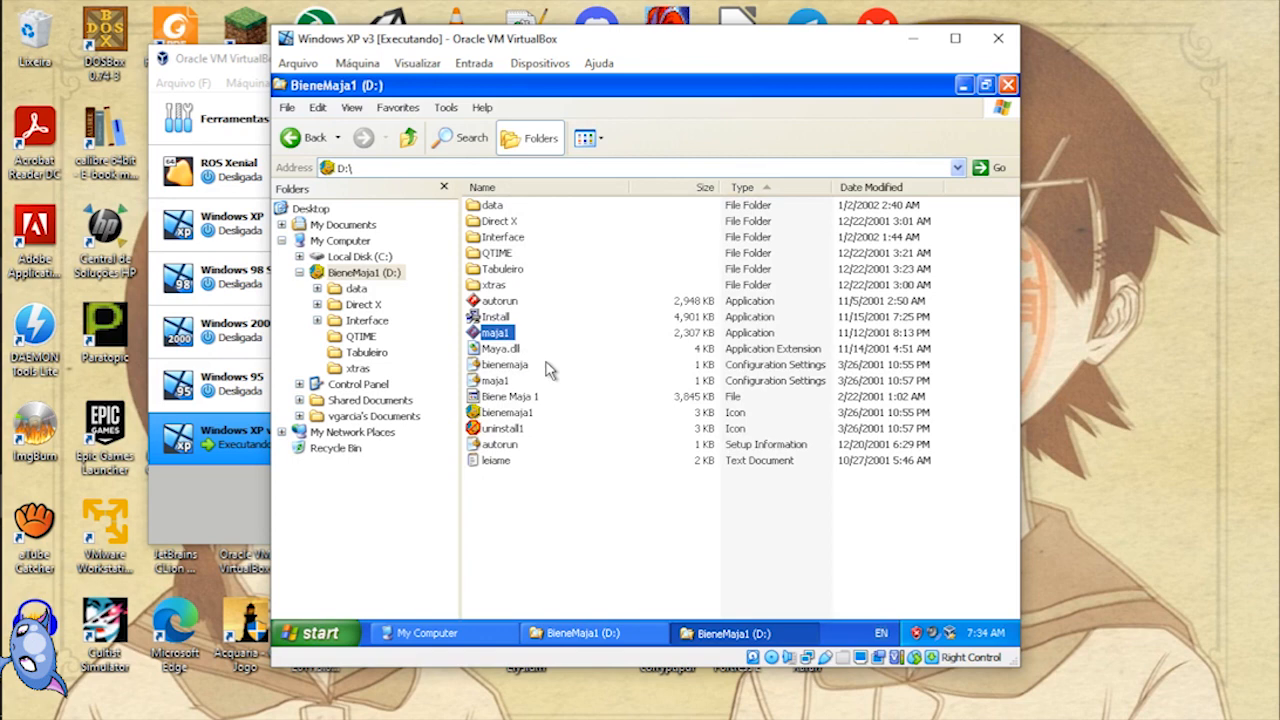
Step: Review the compatibility mode settings in the autorun application's properties, and close the dialog
right_click(516, 305)
left_click(548, 477)
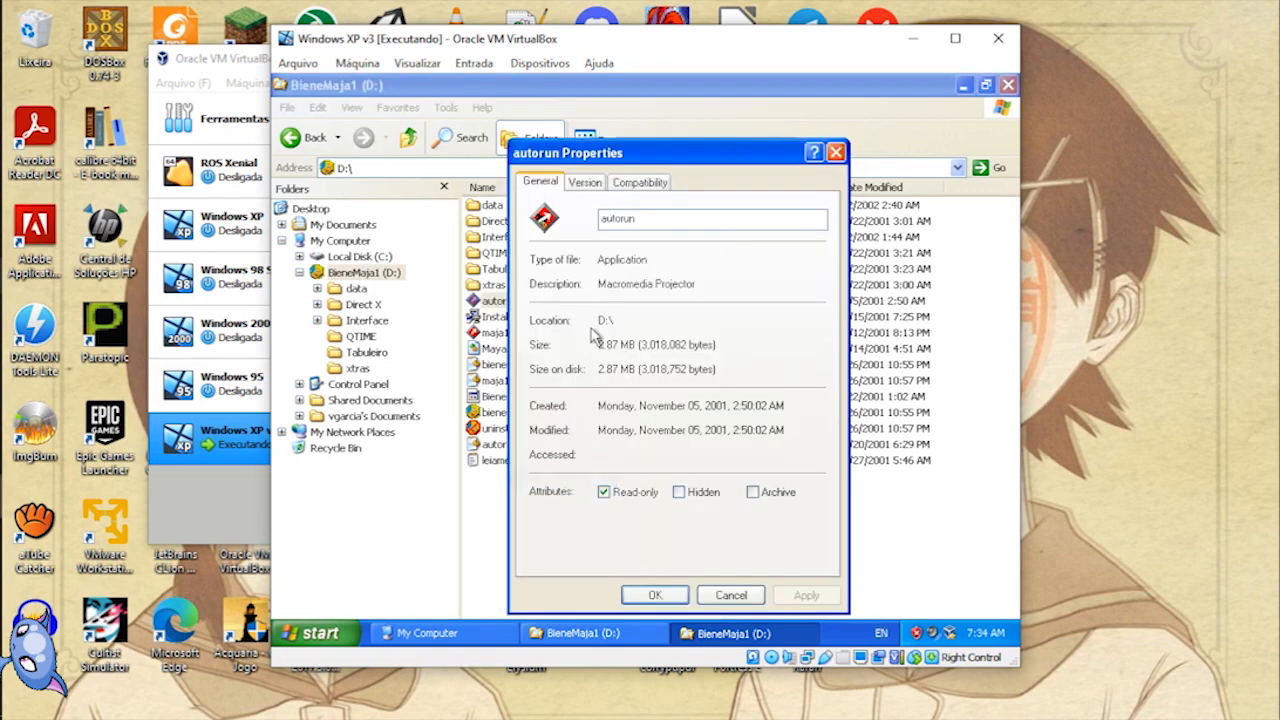
left_click(636, 183)
left_click(836, 153)
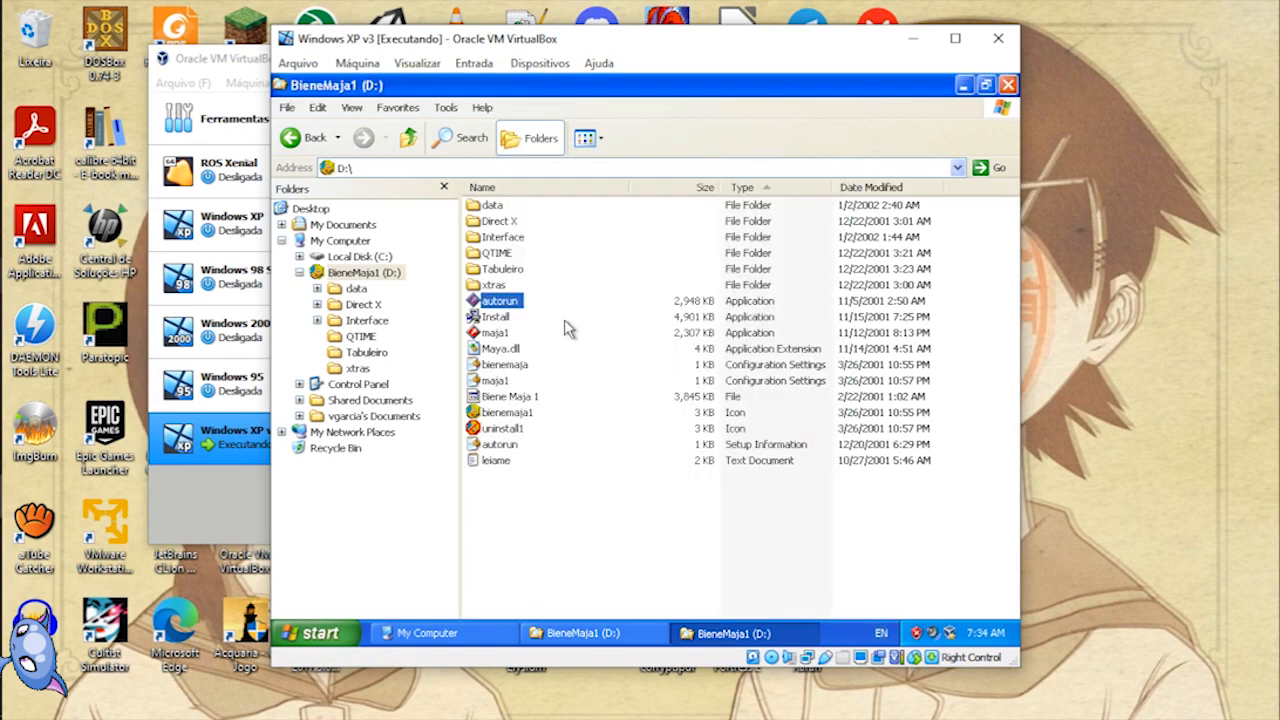
left_click(570, 330)
right_click(503, 301)
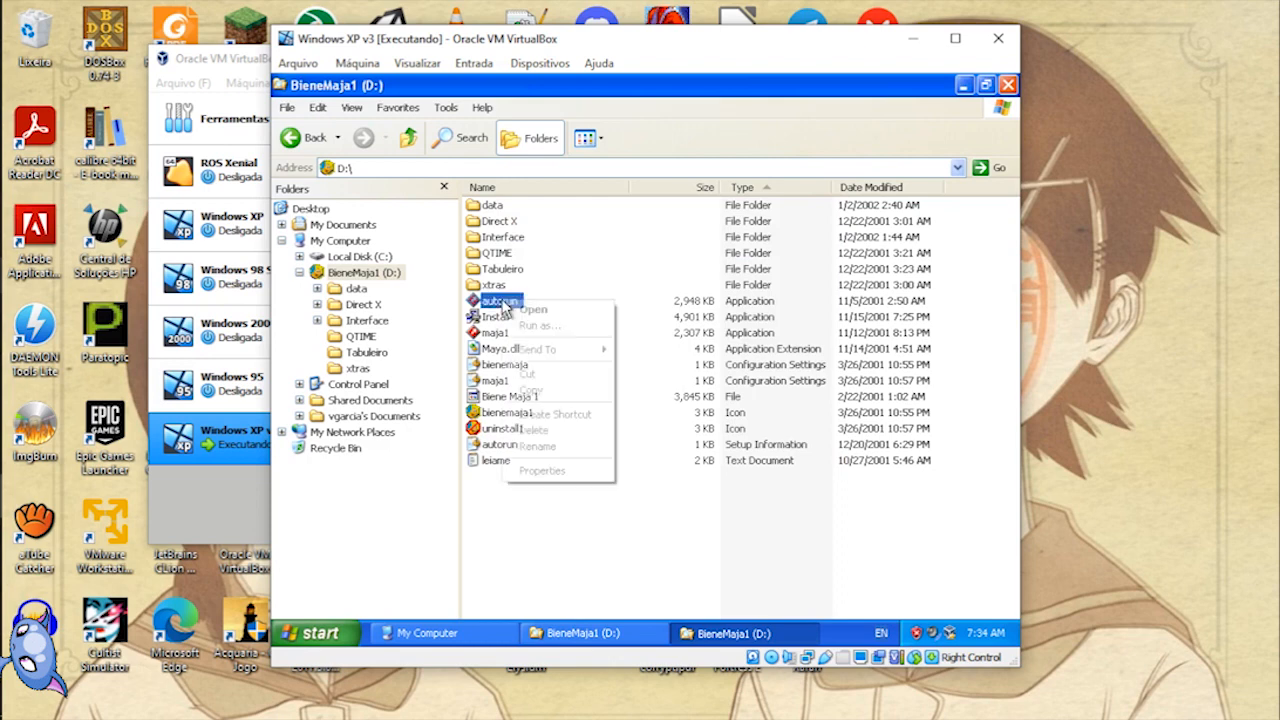
left_click(545, 476)
left_click(635, 182)
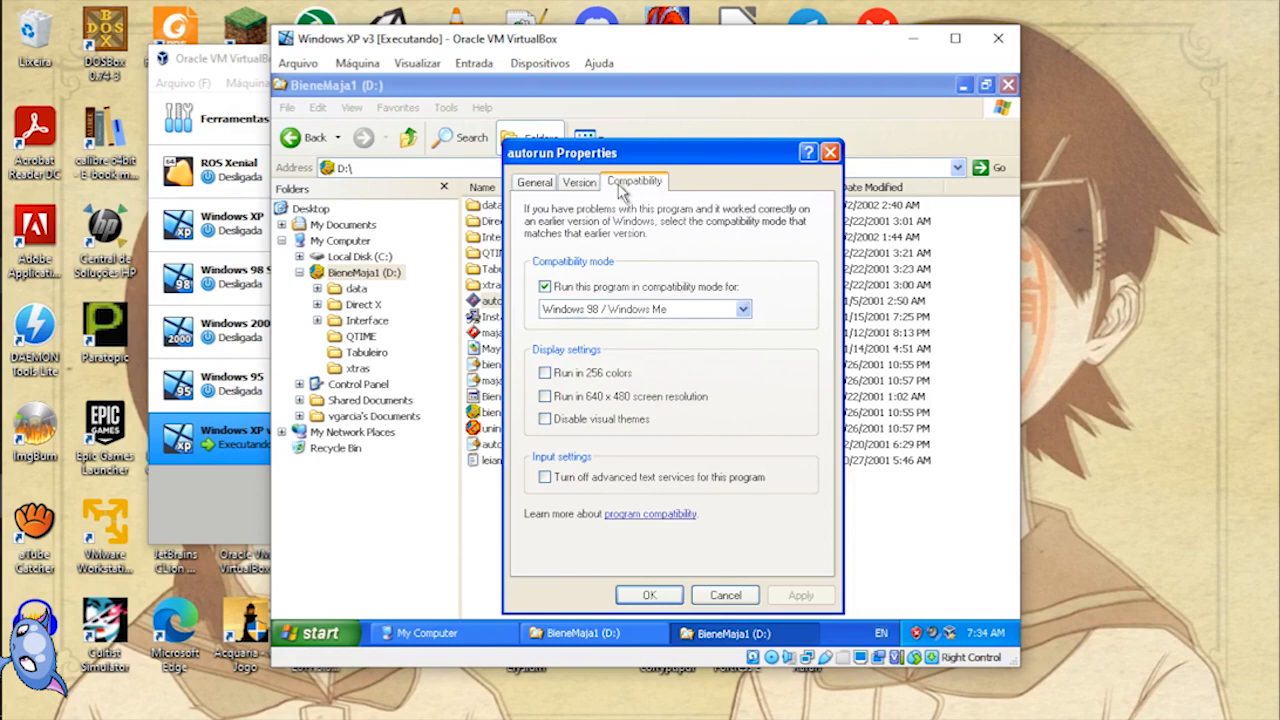
left_click(652, 309)
left_click(810, 259)
left_click(830, 152)
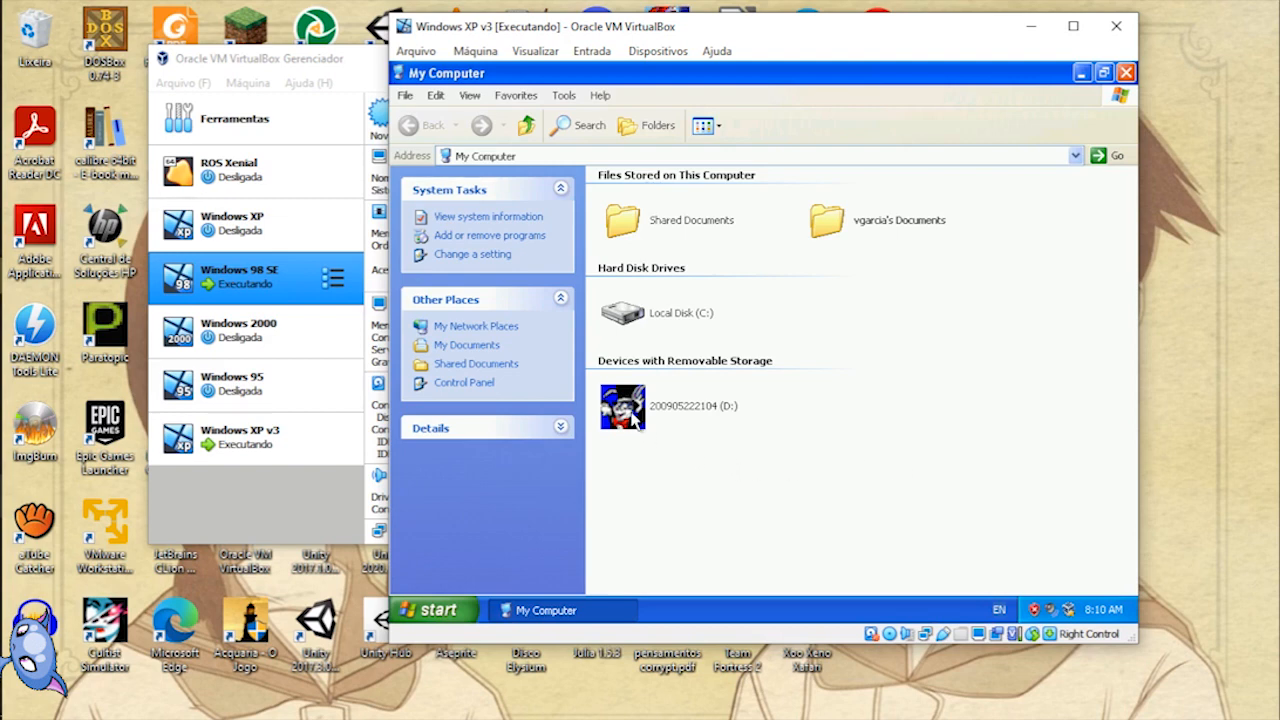
Step: Start playing Coelho Sabido - 1ª Série directly from the D: disc, and exit at the colour mode notice
mouse_move(660, 418)
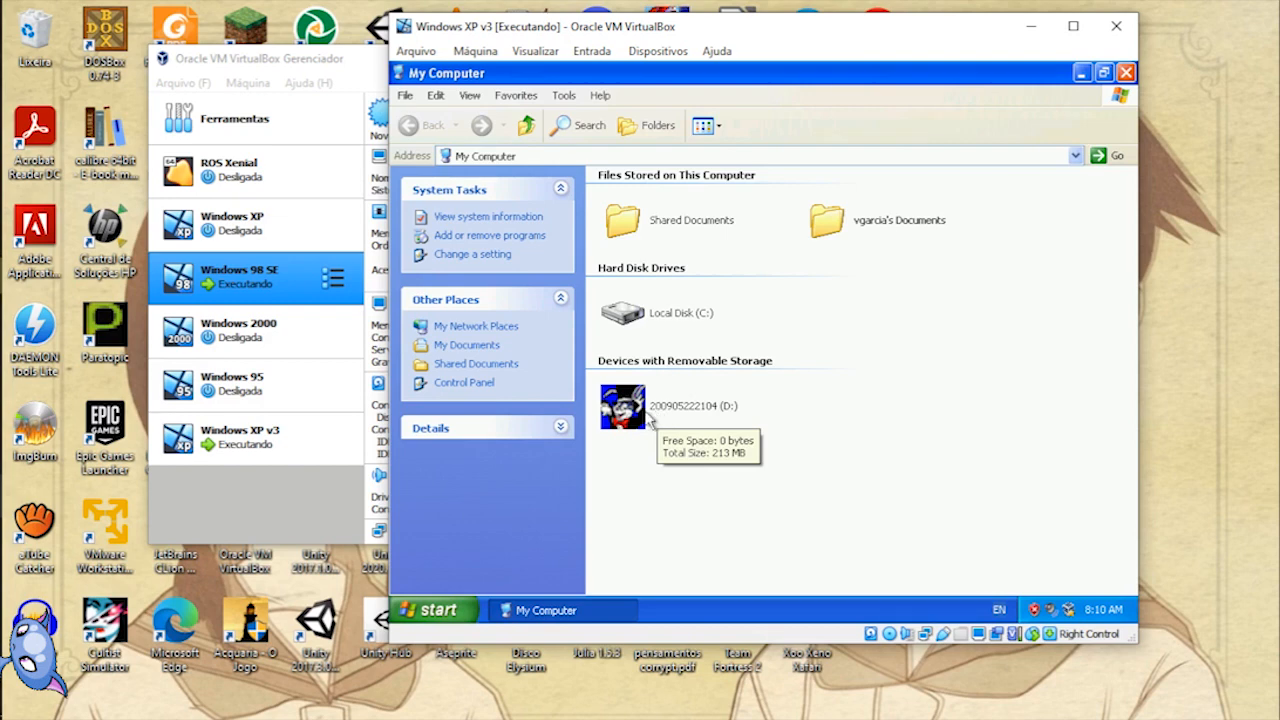
double_click(642, 420)
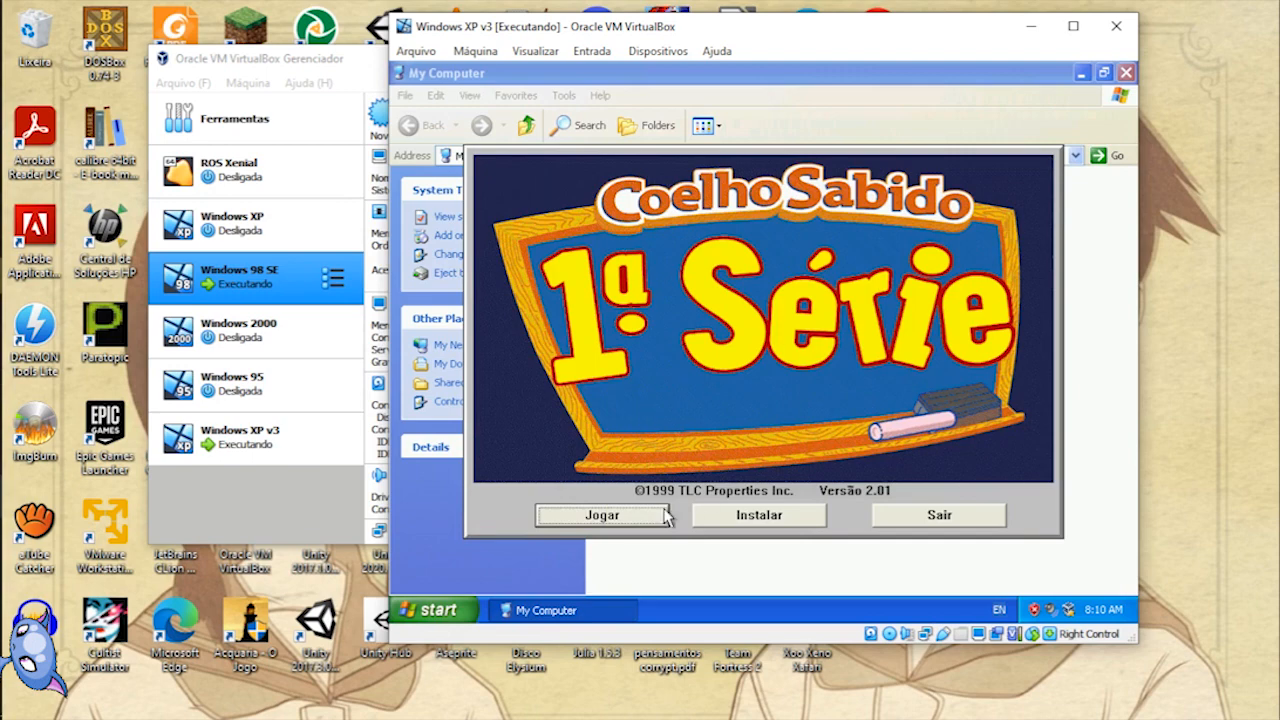
left_click(634, 519)
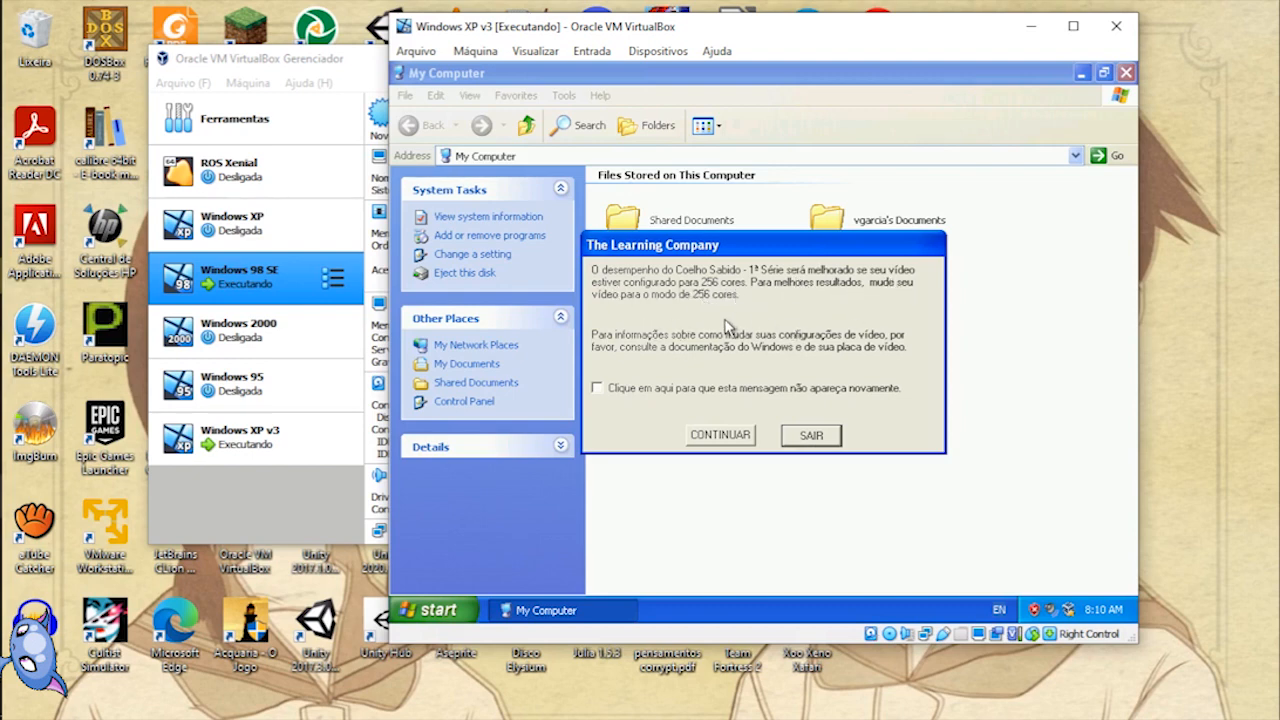
left_click(812, 437)
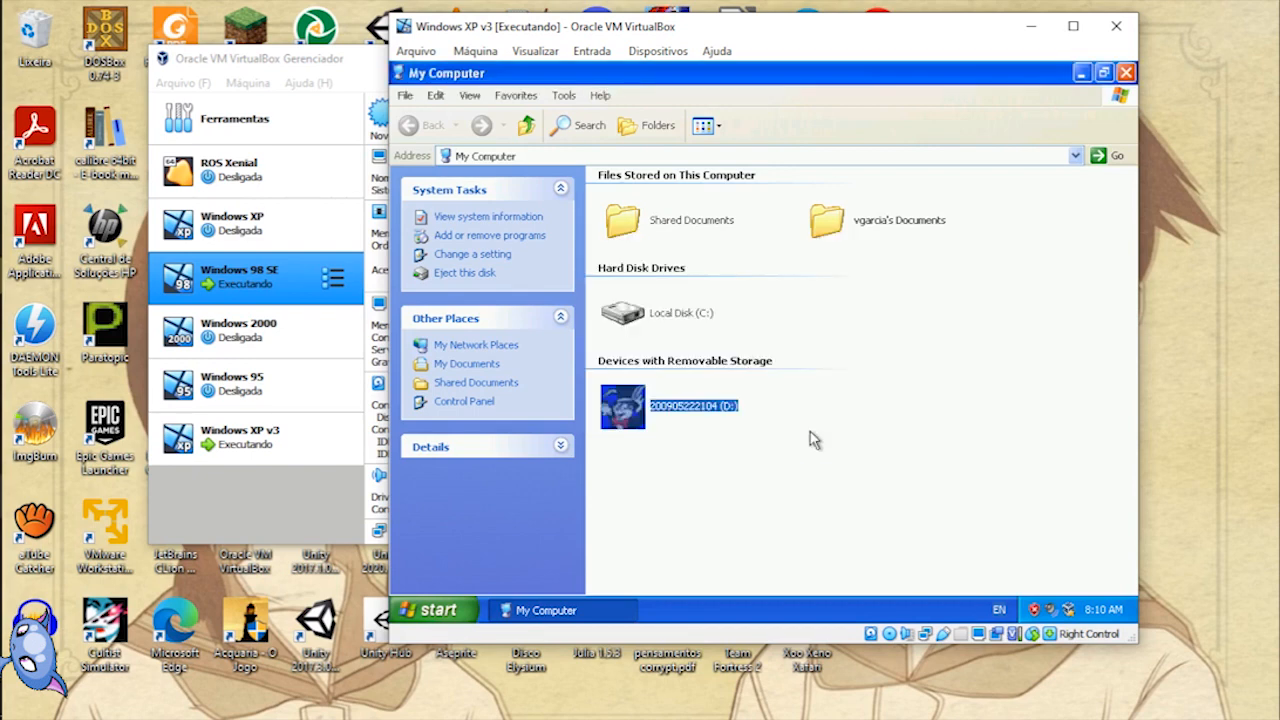
left_click(812, 437)
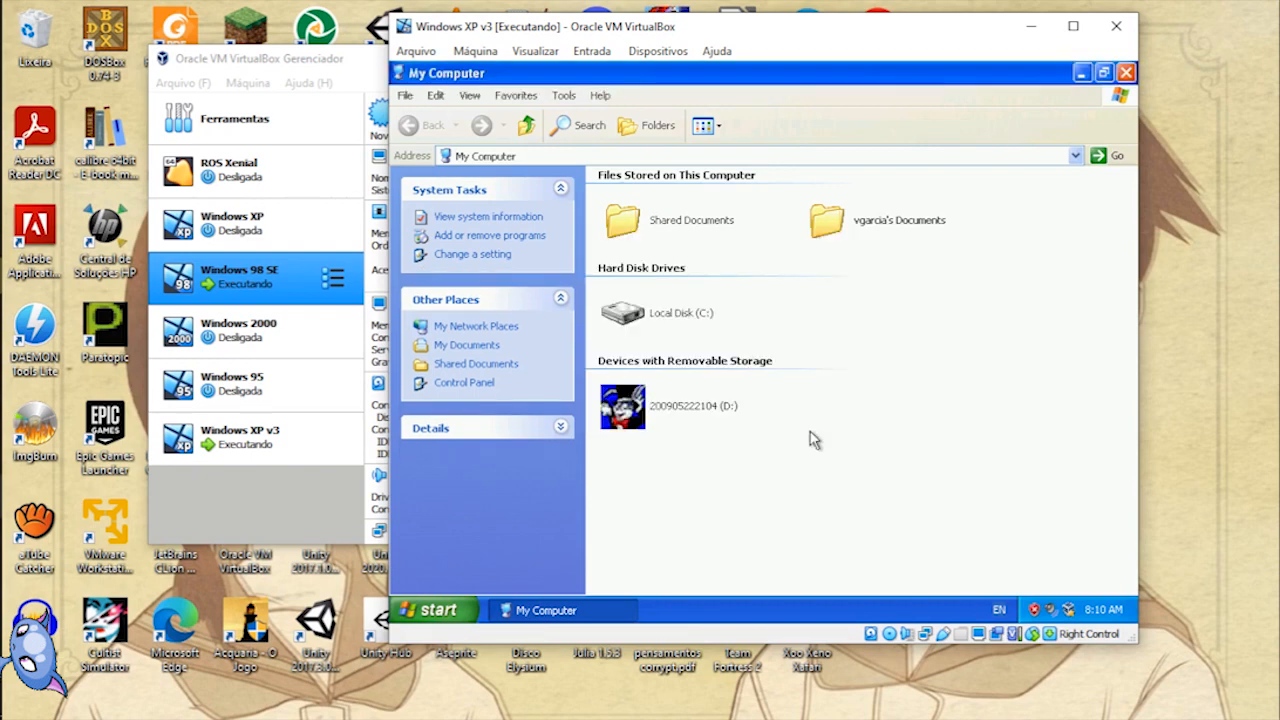
Step: Launch the installed Coelho Sabido - 1ª Série from The Learning Company program group, and exit at the colour mode notice
left_click(446, 607)
mouse_move(448, 555)
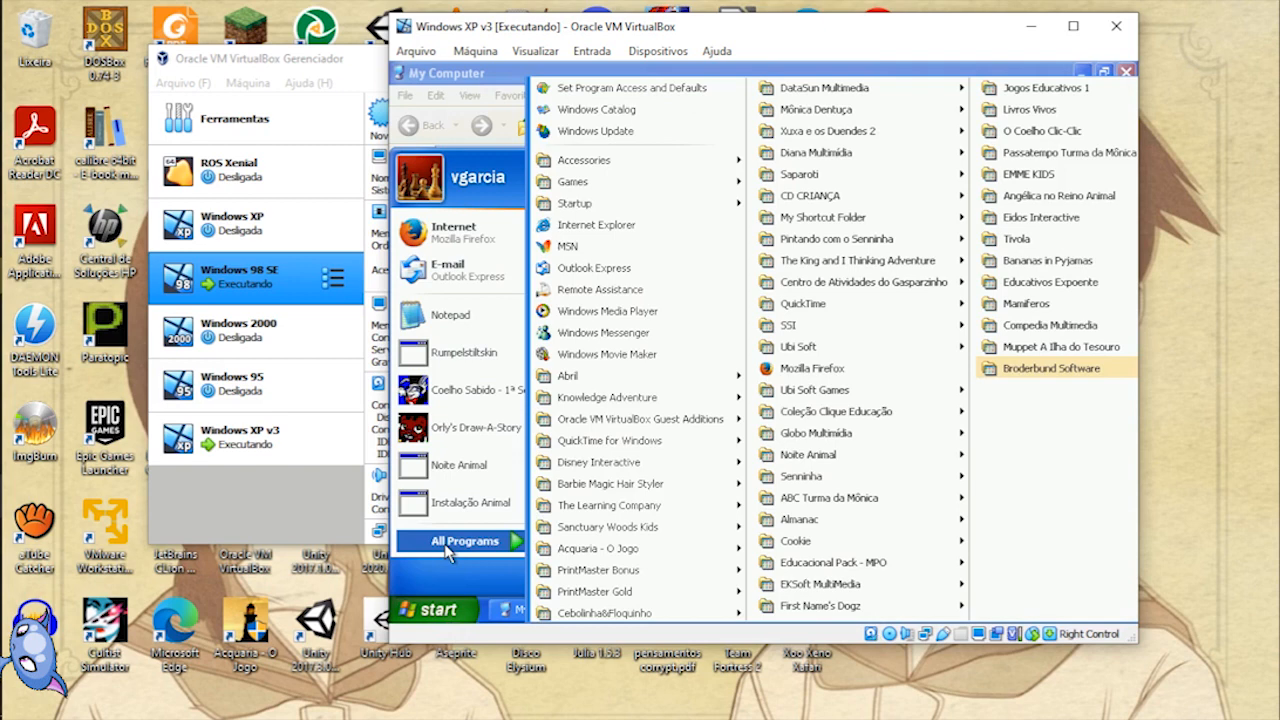
mouse_move(605, 511)
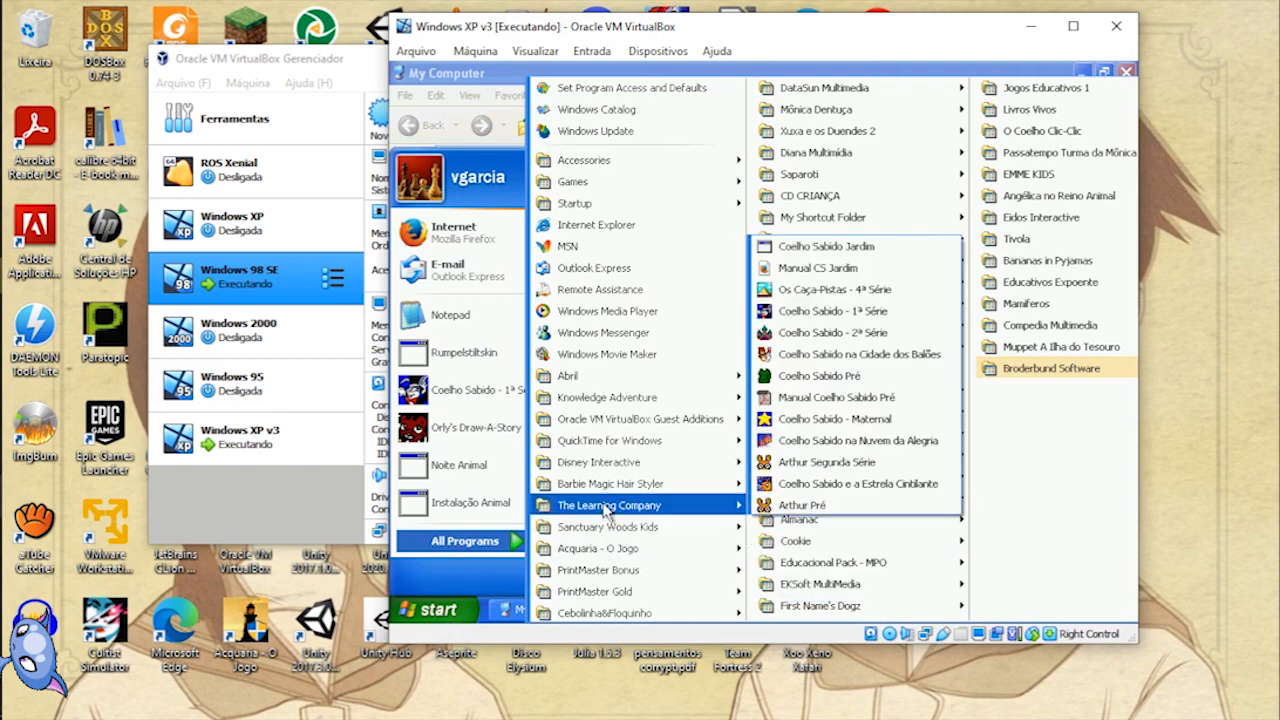
left_click(808, 313)
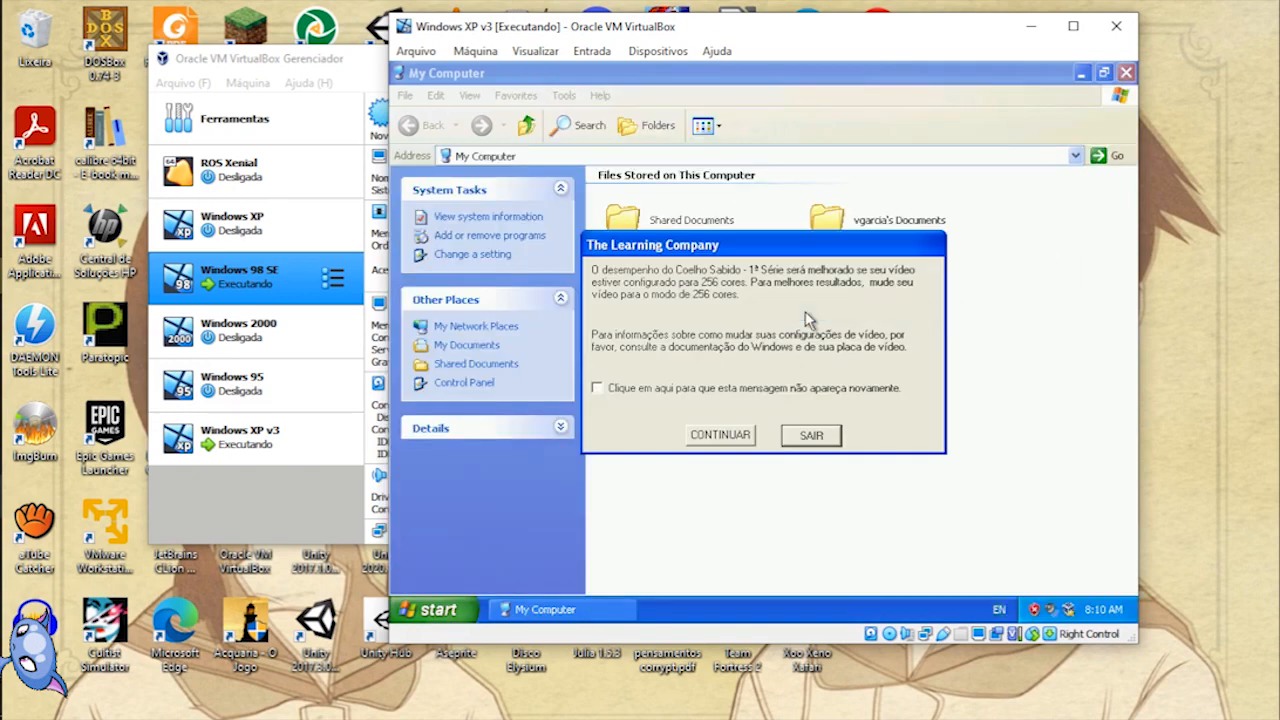
left_click(811, 437)
Step: Locate the installed Coelho Sabido - 1ª Série program file through the target in its Learning Company shortcut's properties
left_click(437, 610)
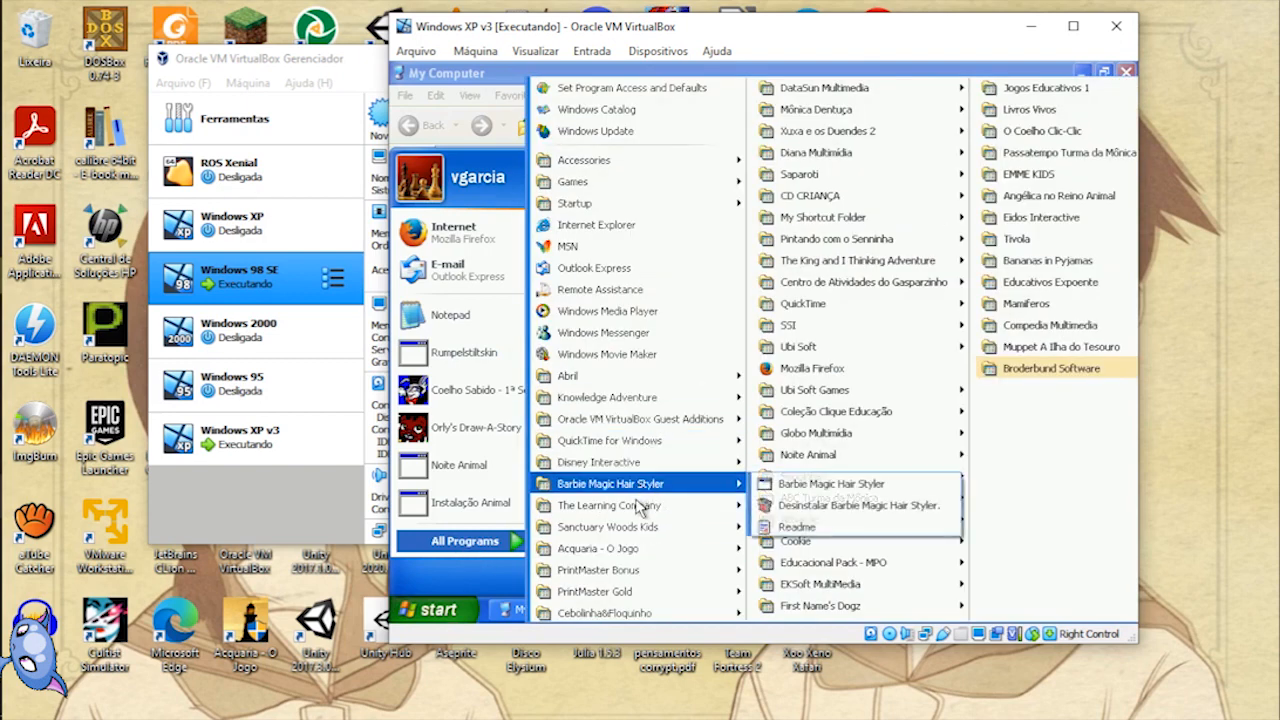
mouse_move(640, 507)
right_click(858, 312)
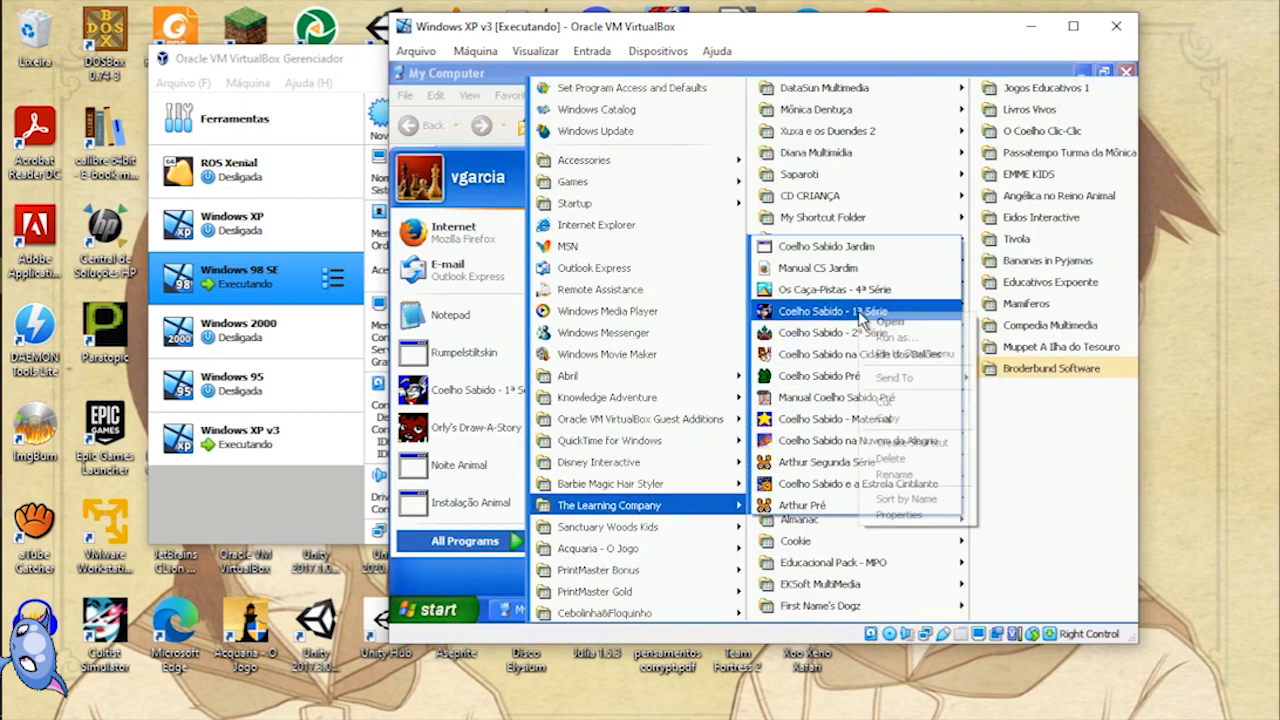
left_click(905, 516)
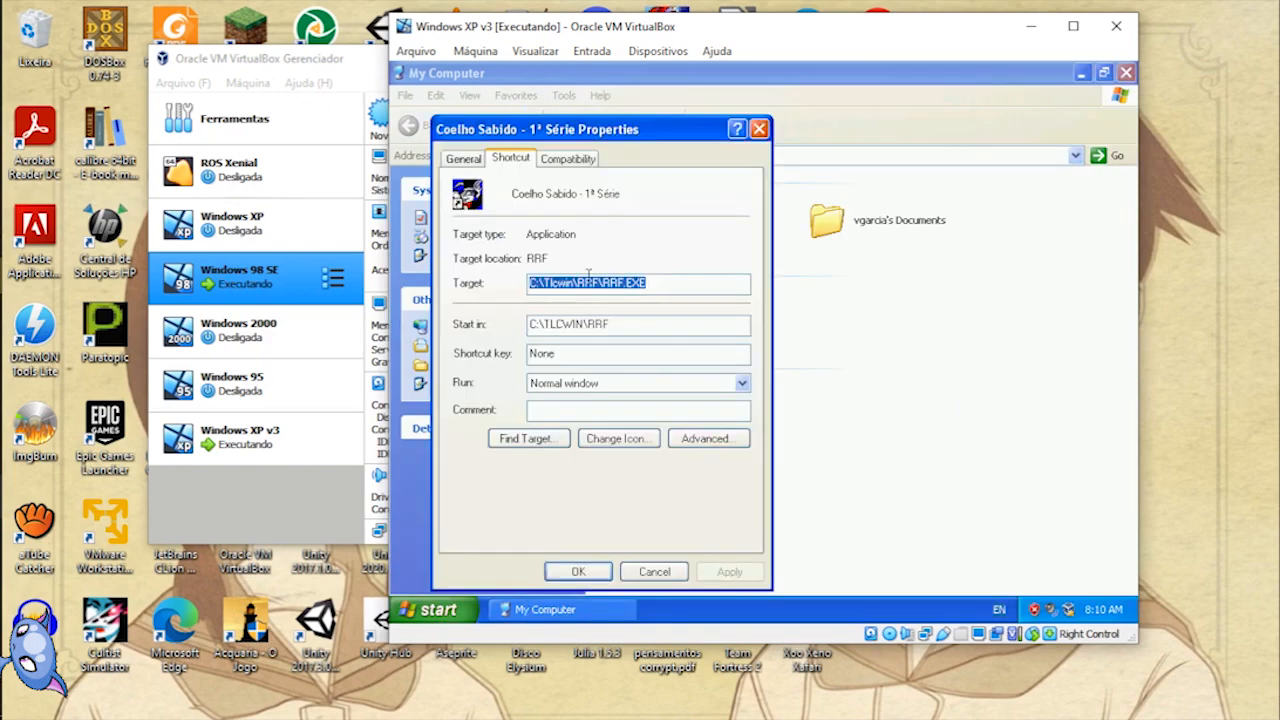
left_click(520, 447)
left_click(996, 188)
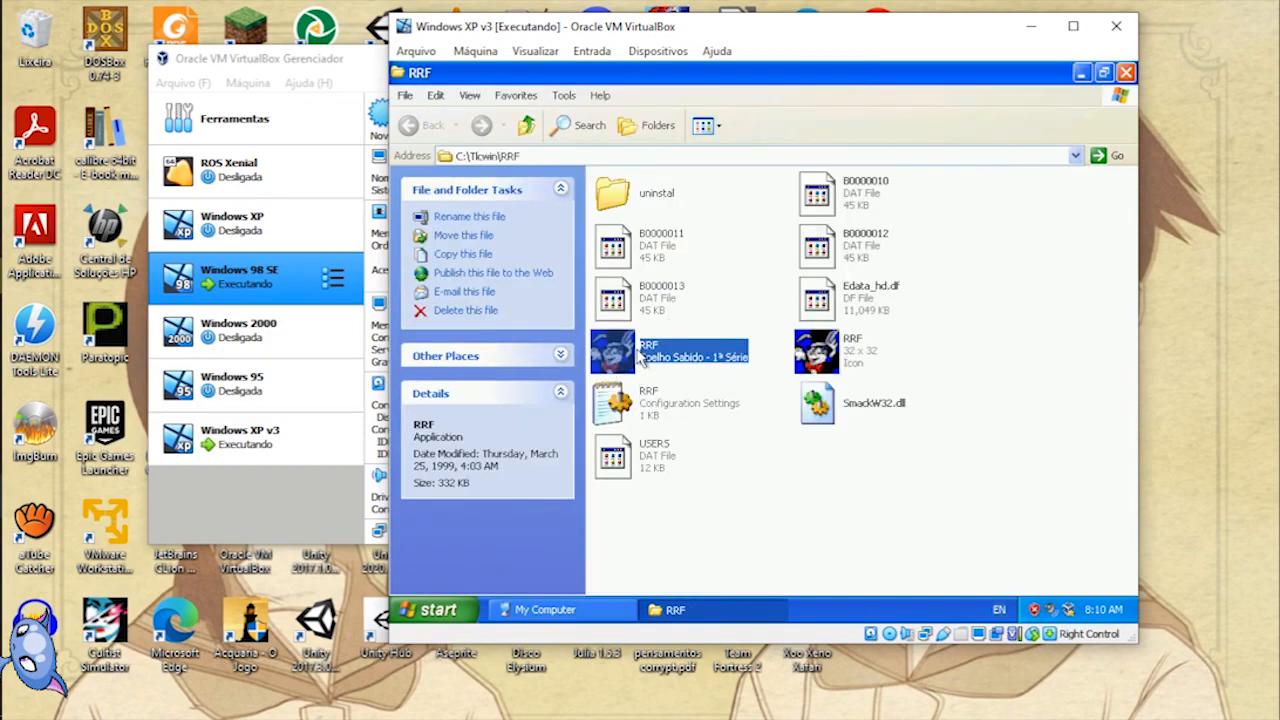
Step: Run the RRF application directly from C:\Tlcwin\RRF, and exit at the colour mode notice
left_click(780, 442)
left_click(626, 355)
double_click(626, 355)
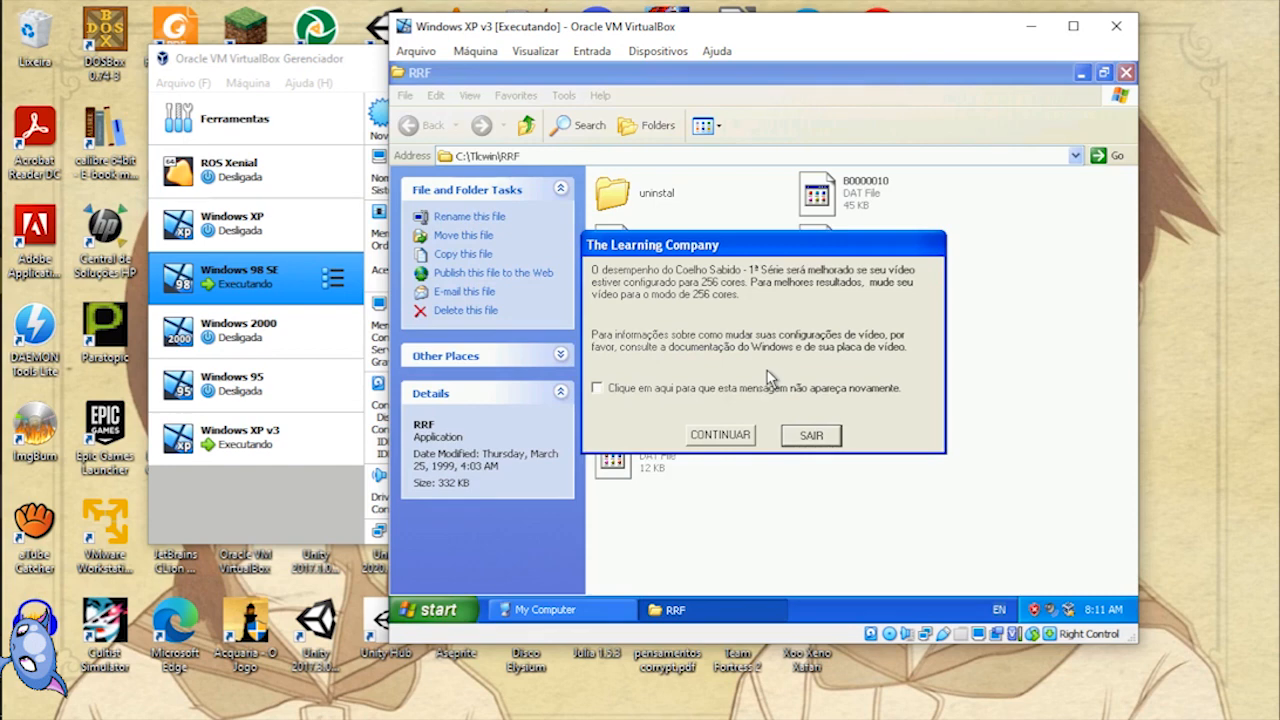
left_click(807, 437)
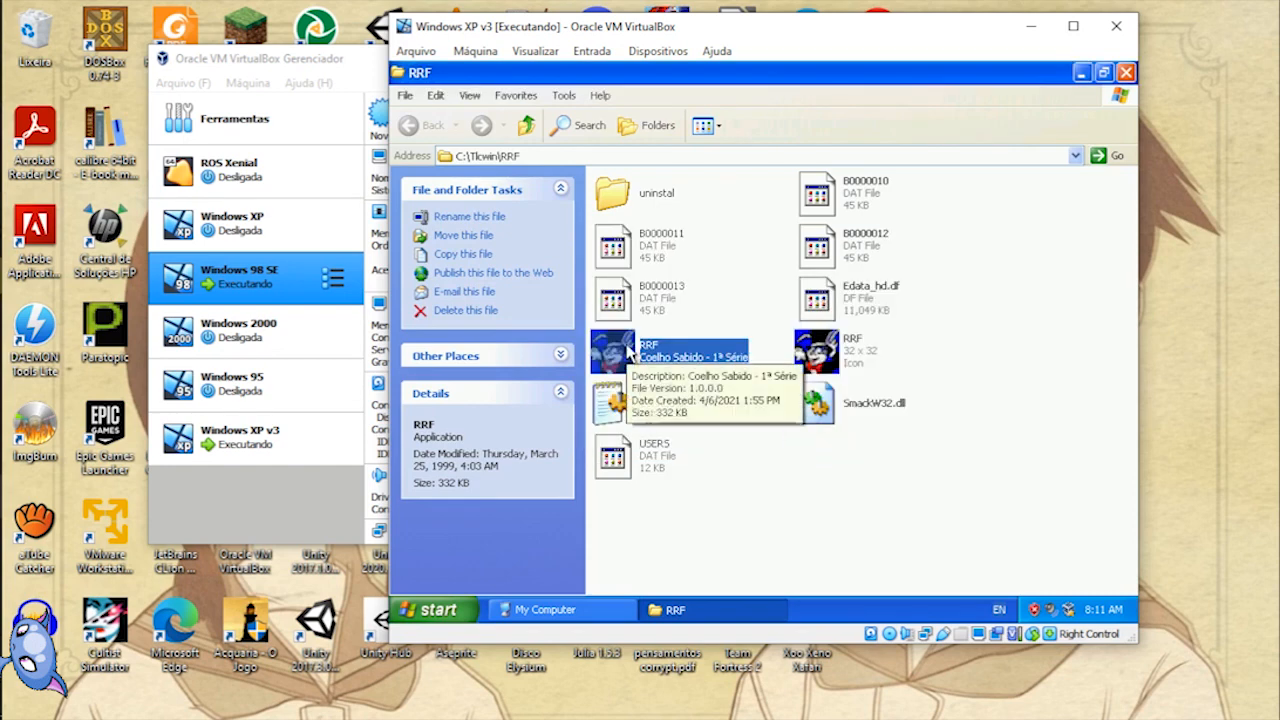
Step: Set the RRF application's compatibility options to run in 256 colors, and apply the change
right_click(628, 352)
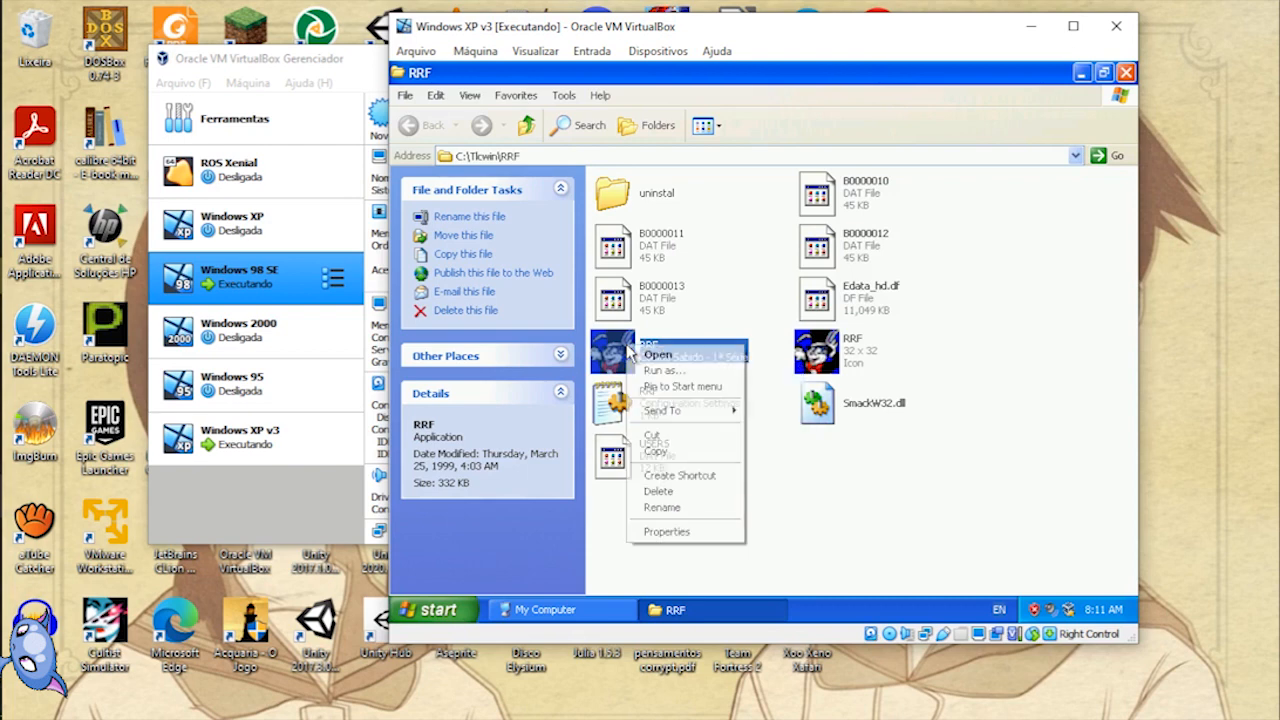
left_click(680, 538)
left_click(771, 164)
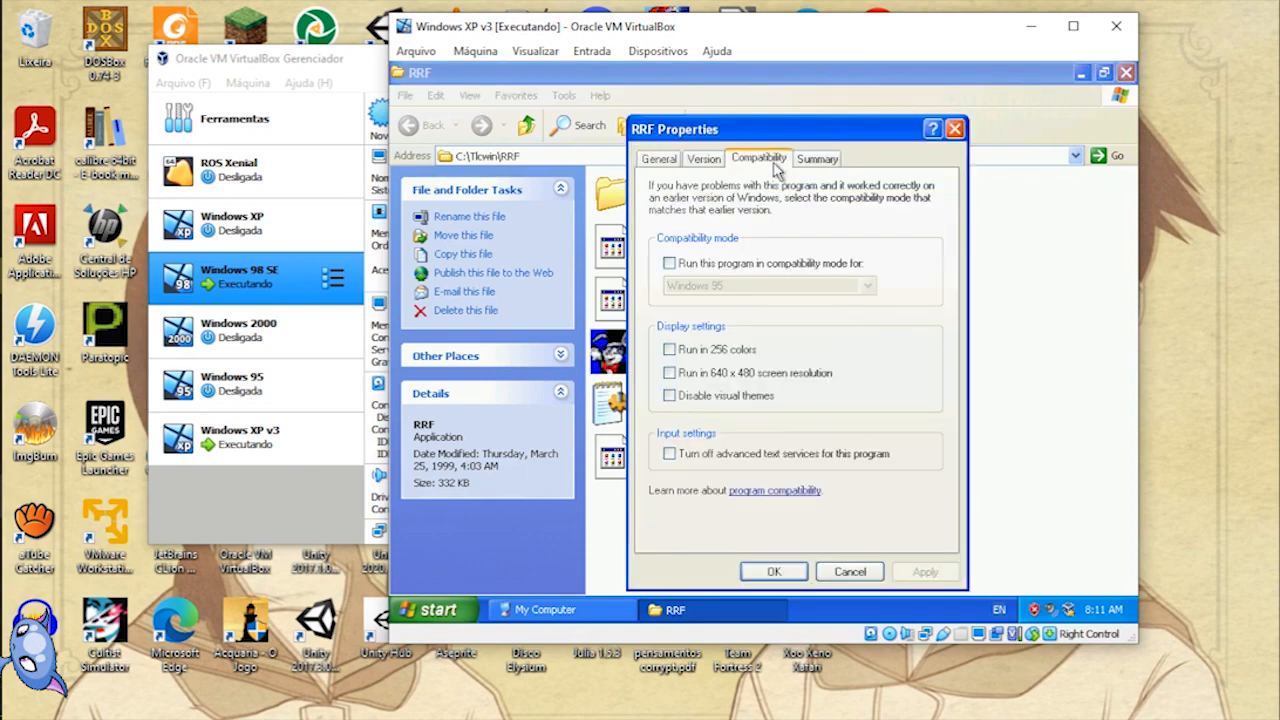
left_click(752, 352)
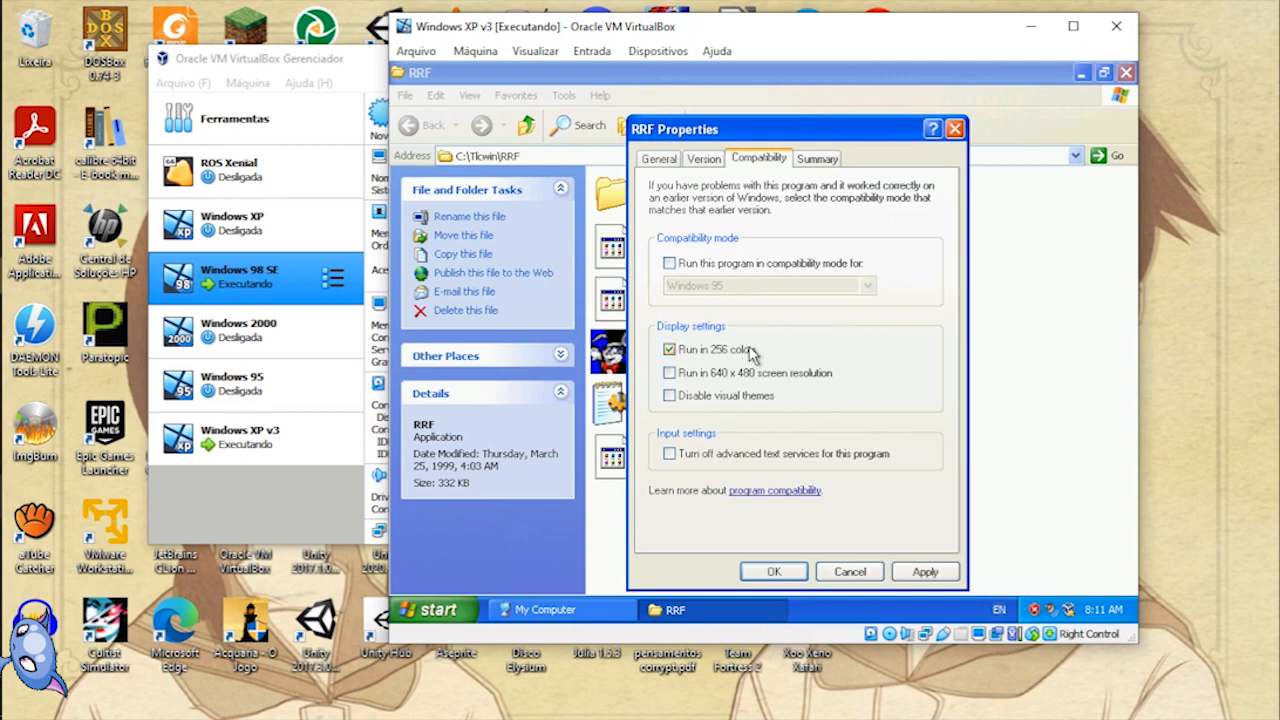
left_click(920, 574)
left_click(770, 571)
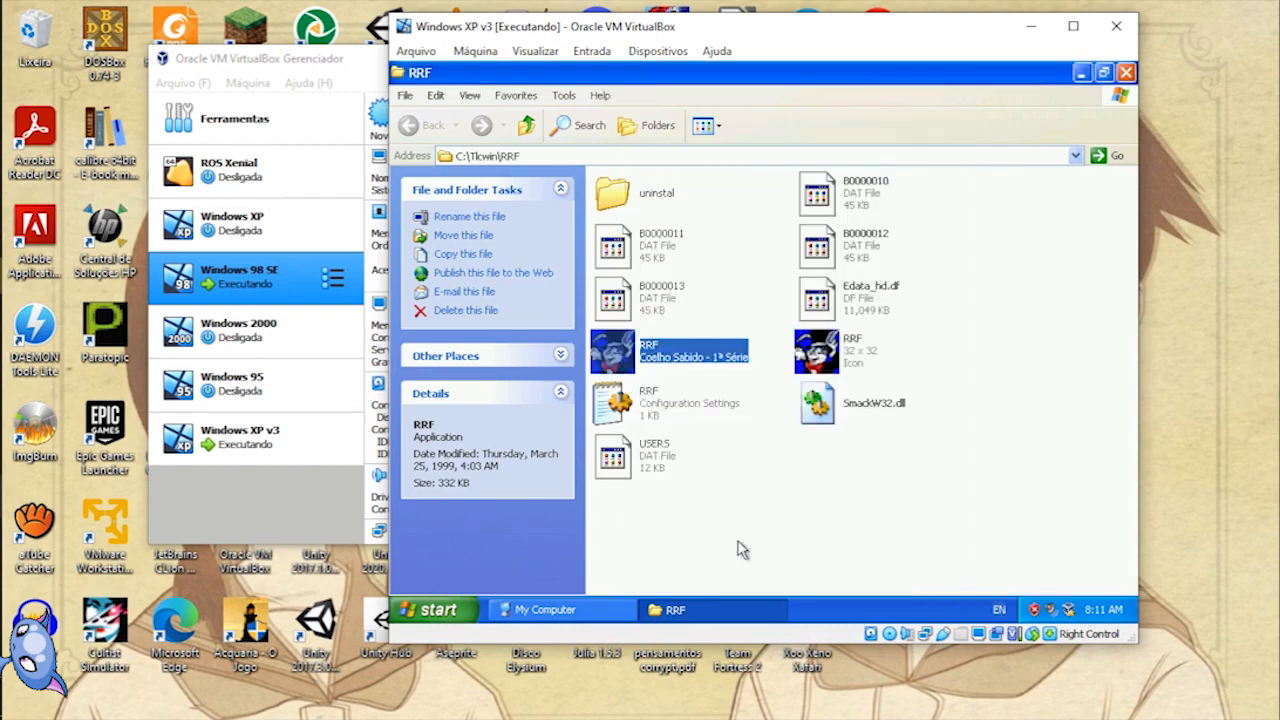
Step: Launch the RRF application, dismiss the virtual screen colour mode message, and exit at the 640x480 resolution notice
double_click(624, 355)
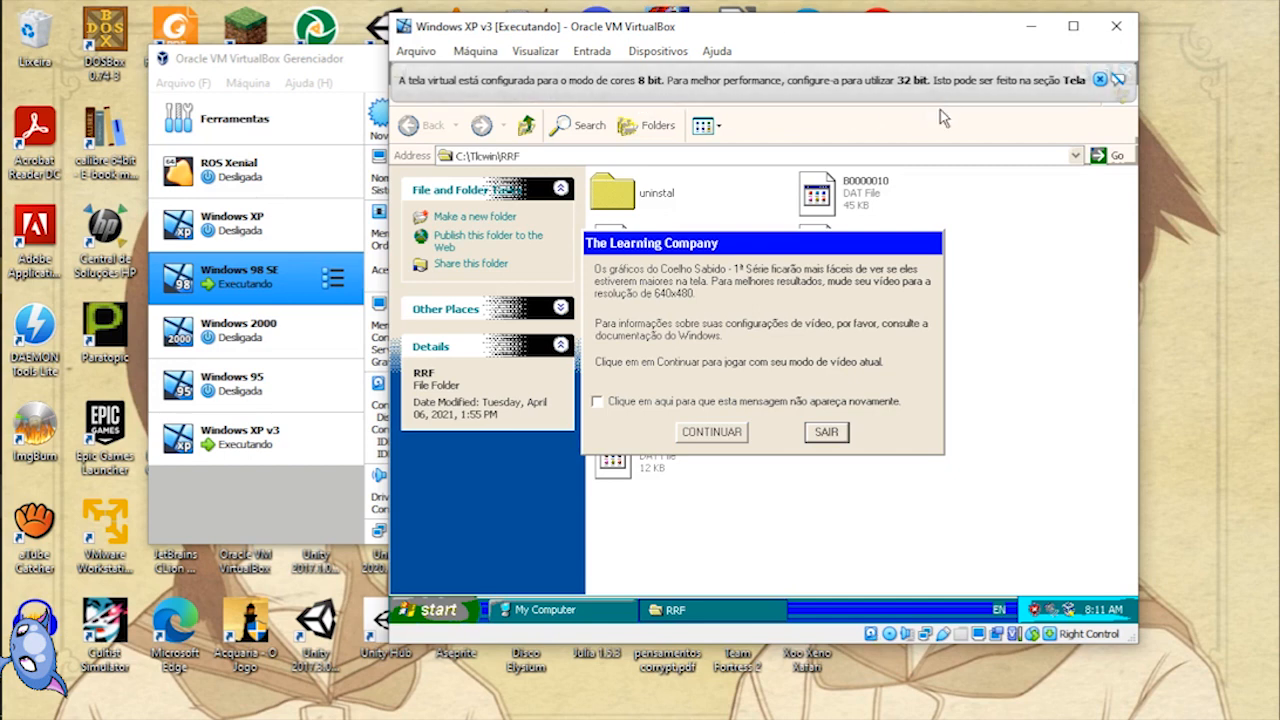
left_click(1101, 80)
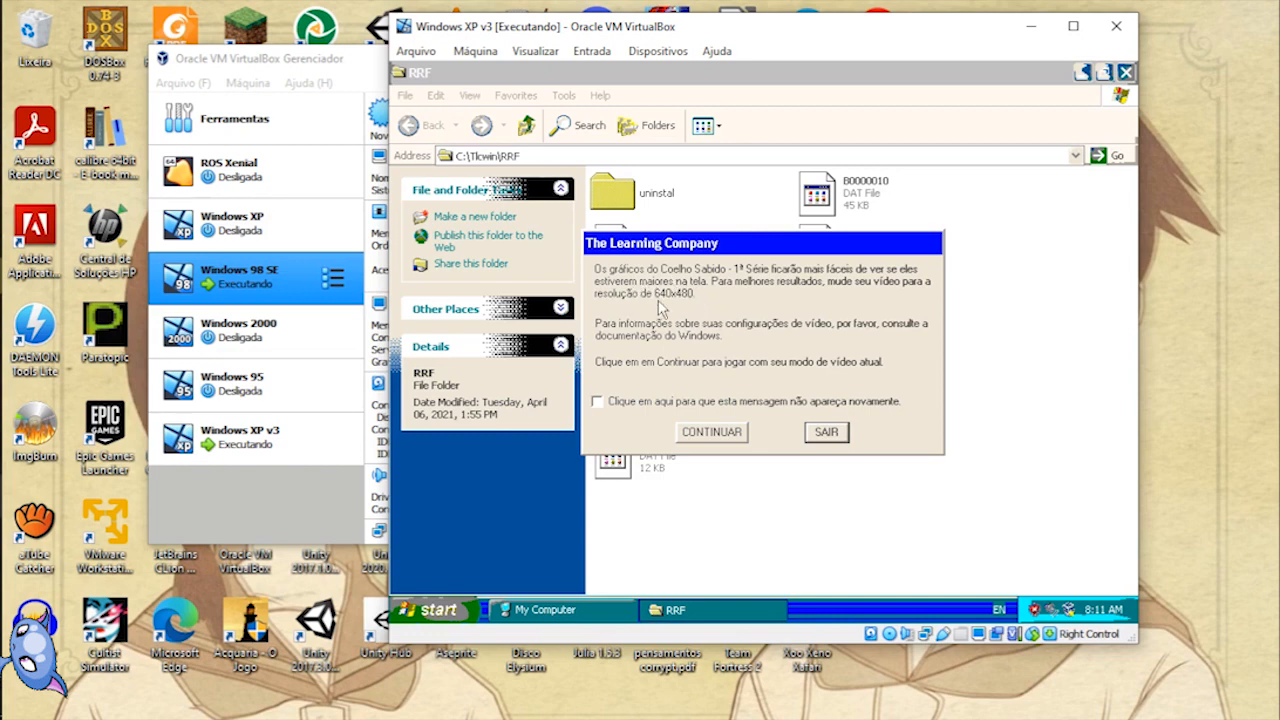
left_click(828, 436)
Step: Enable the 640 x 480 screen resolution in the RRF application's compatibility options, and apply the change
right_click(655, 354)
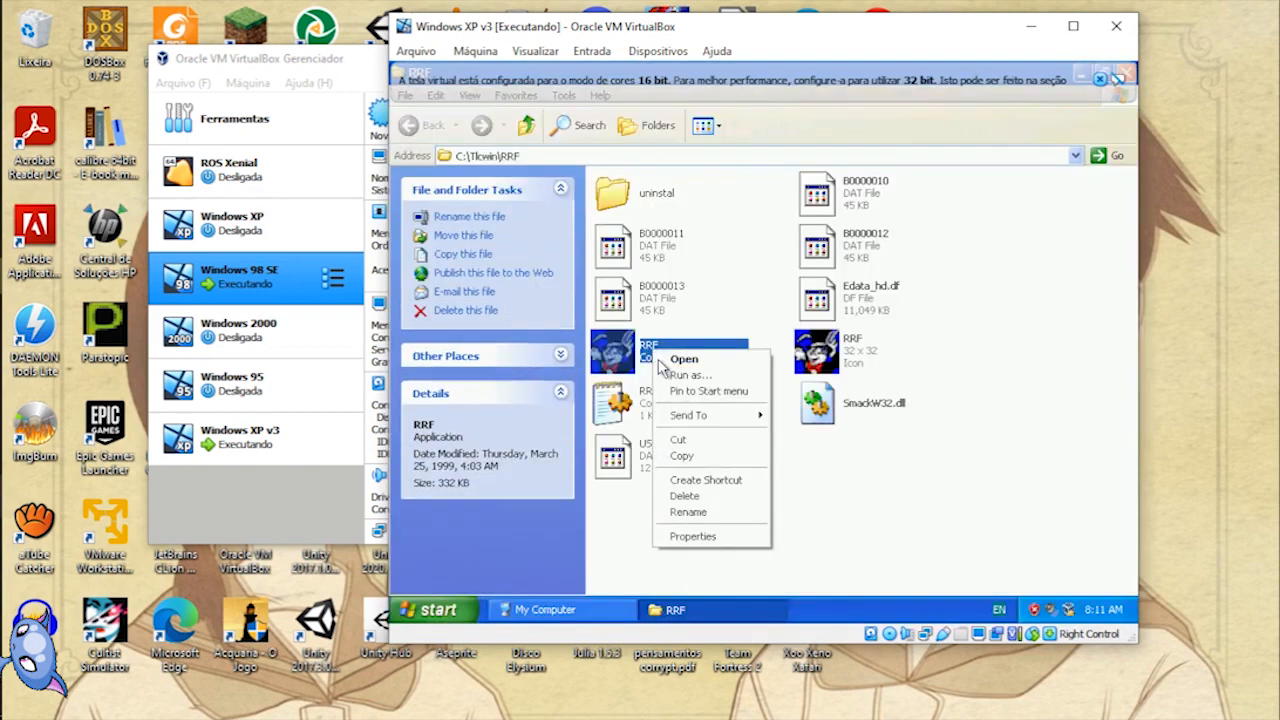
left_click(700, 537)
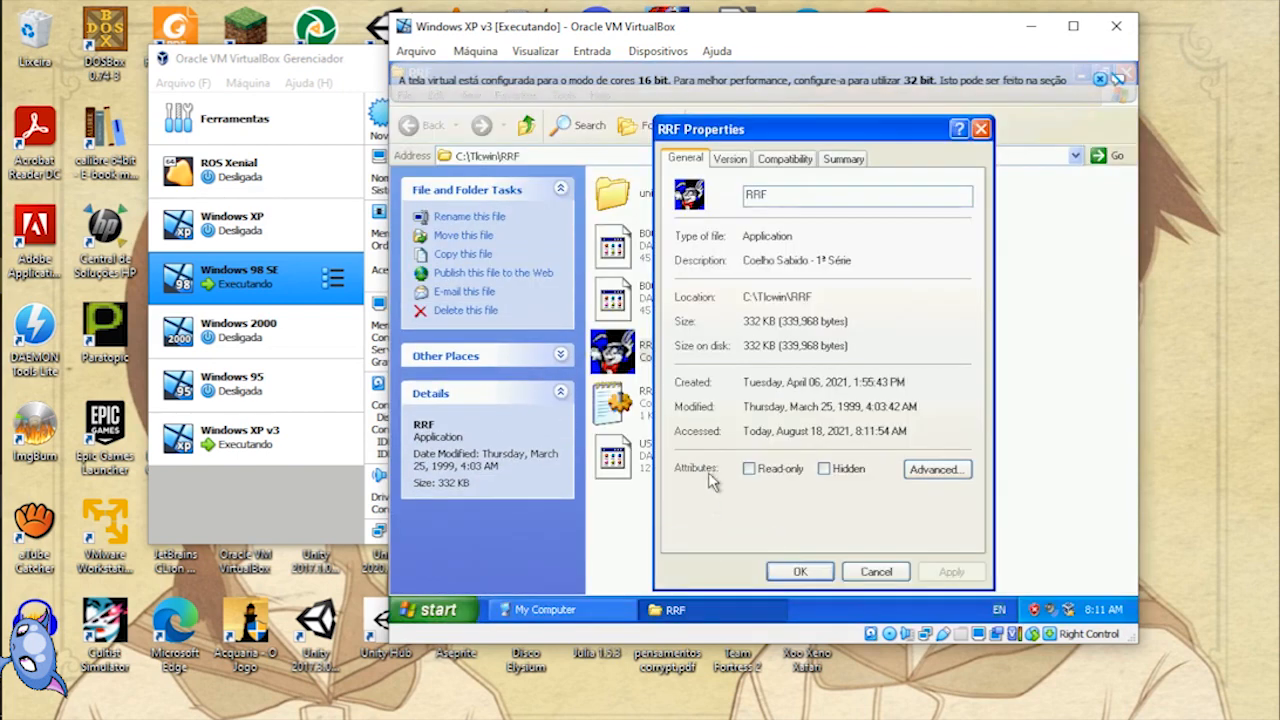
left_click(784, 160)
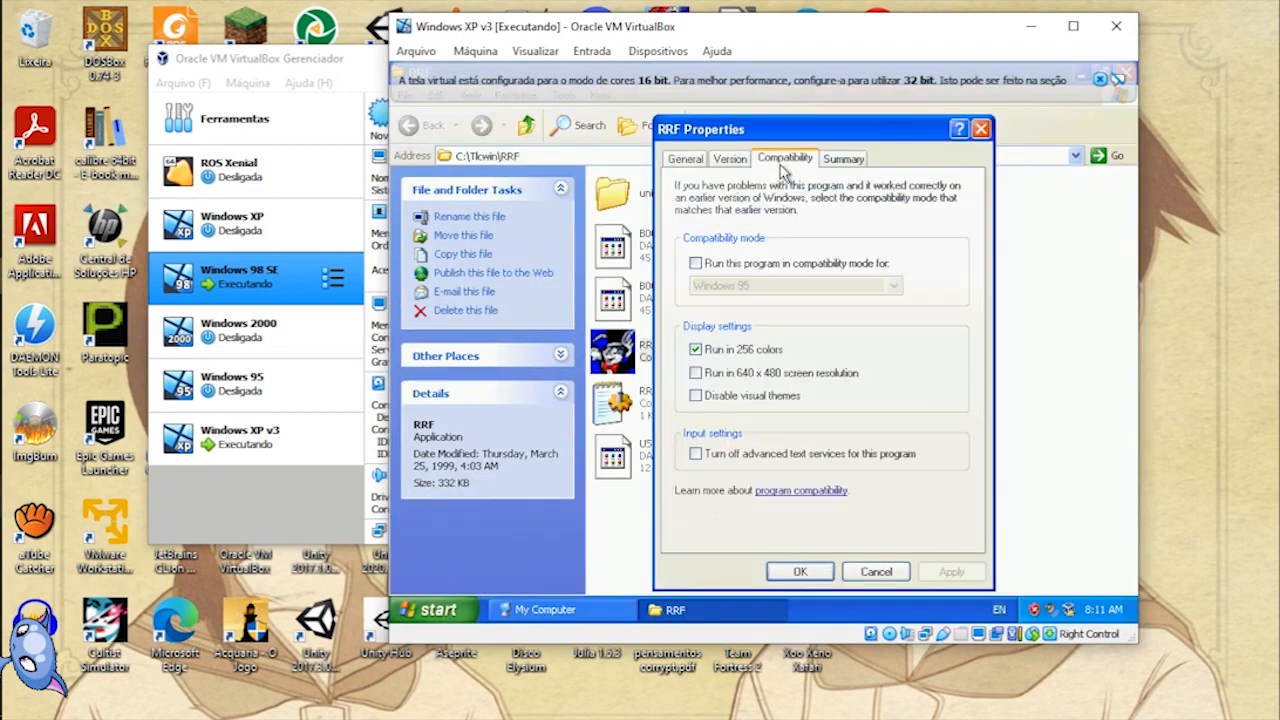
left_click(750, 378)
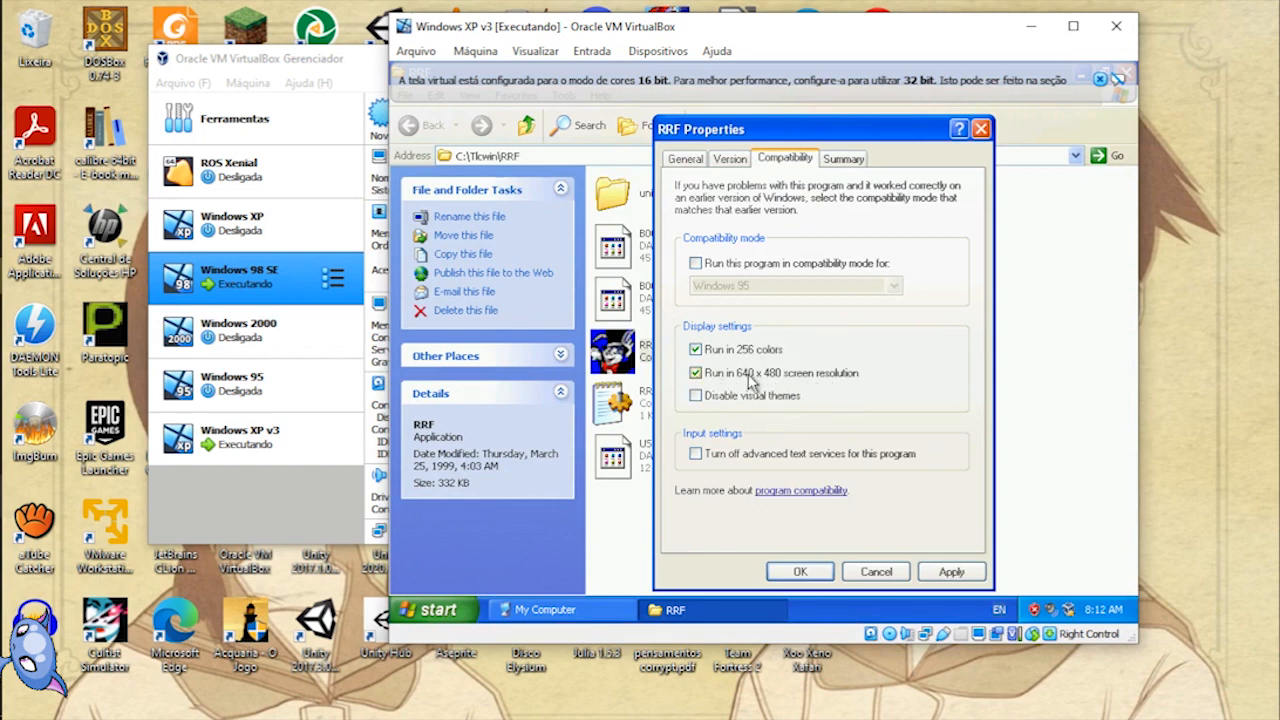
left_click(945, 574)
left_click(800, 574)
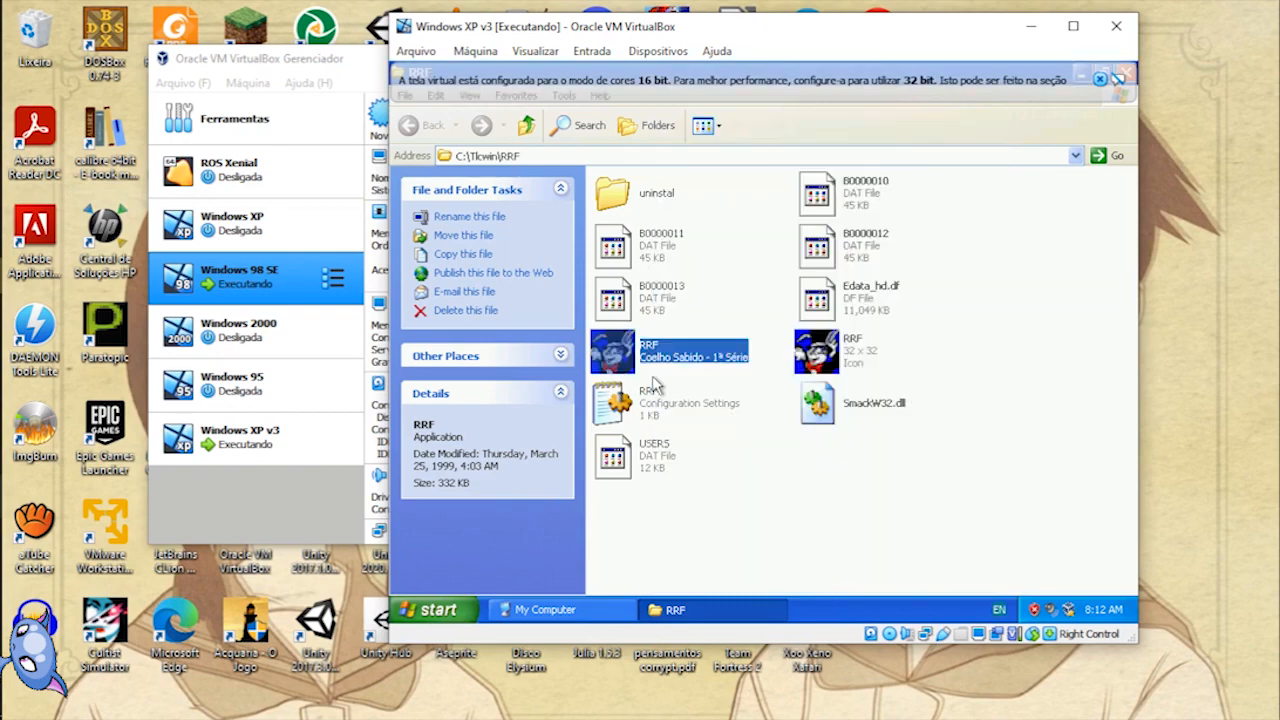
Step: Launch Coelho Sabido - 1ª Série from the RRF application, quit at the player sign-in screen, and dismiss the colour mode message
double_click(638, 360)
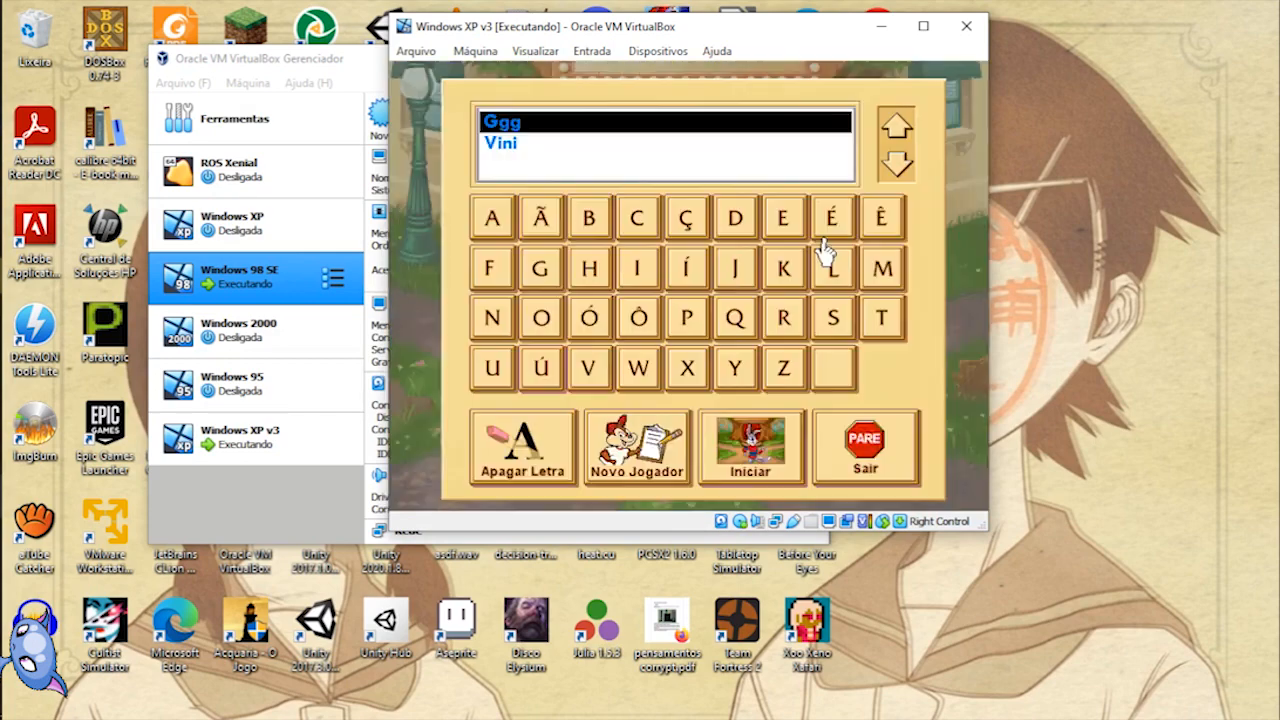
left_click(864, 440)
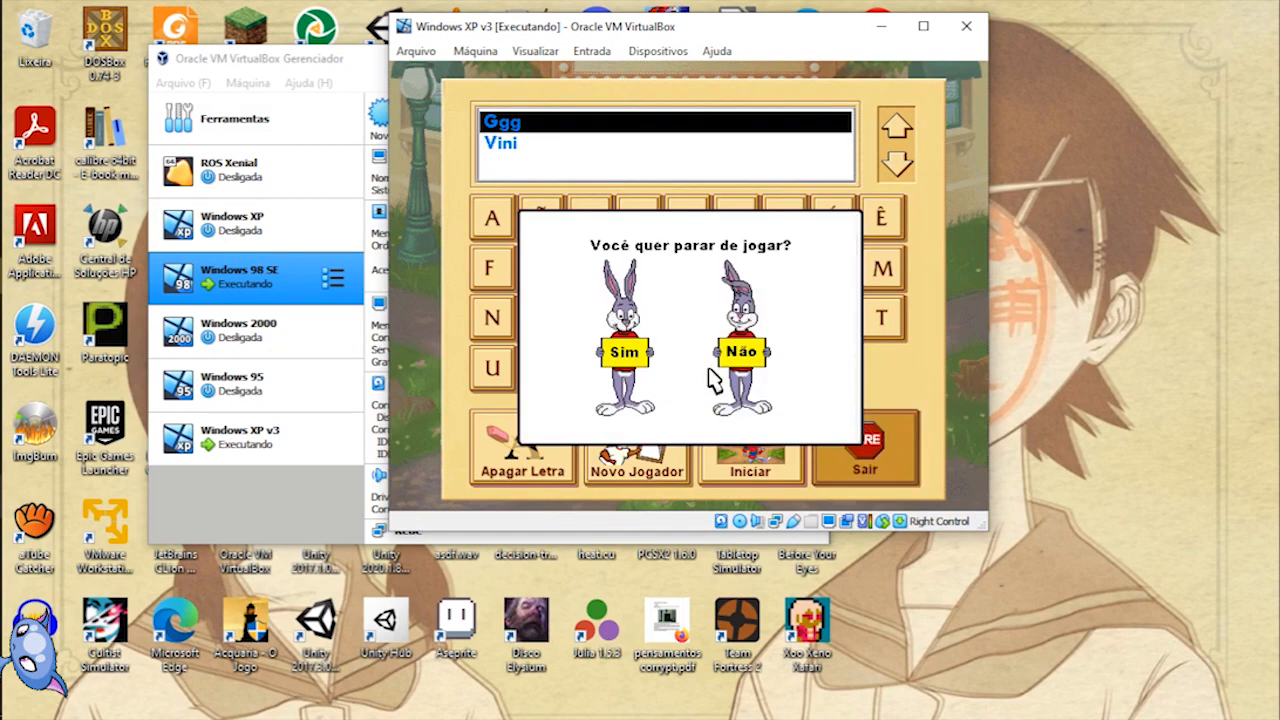
left_click(622, 325)
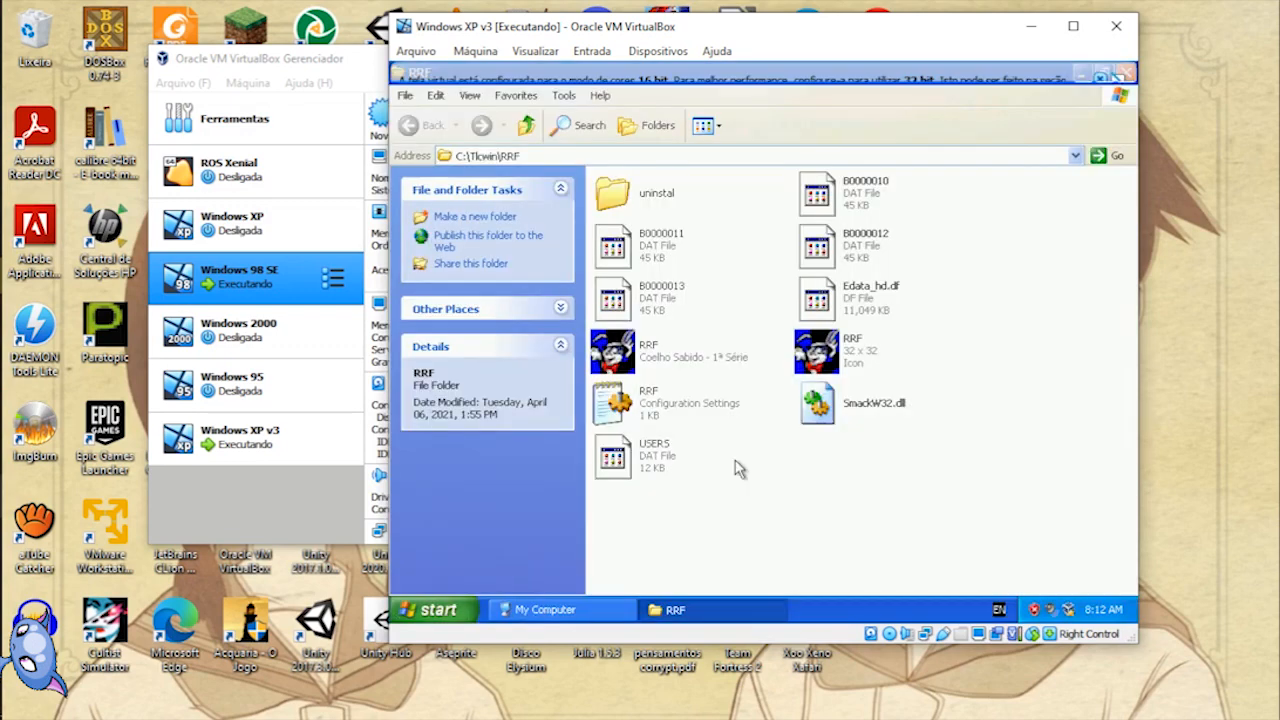
left_click(1099, 80)
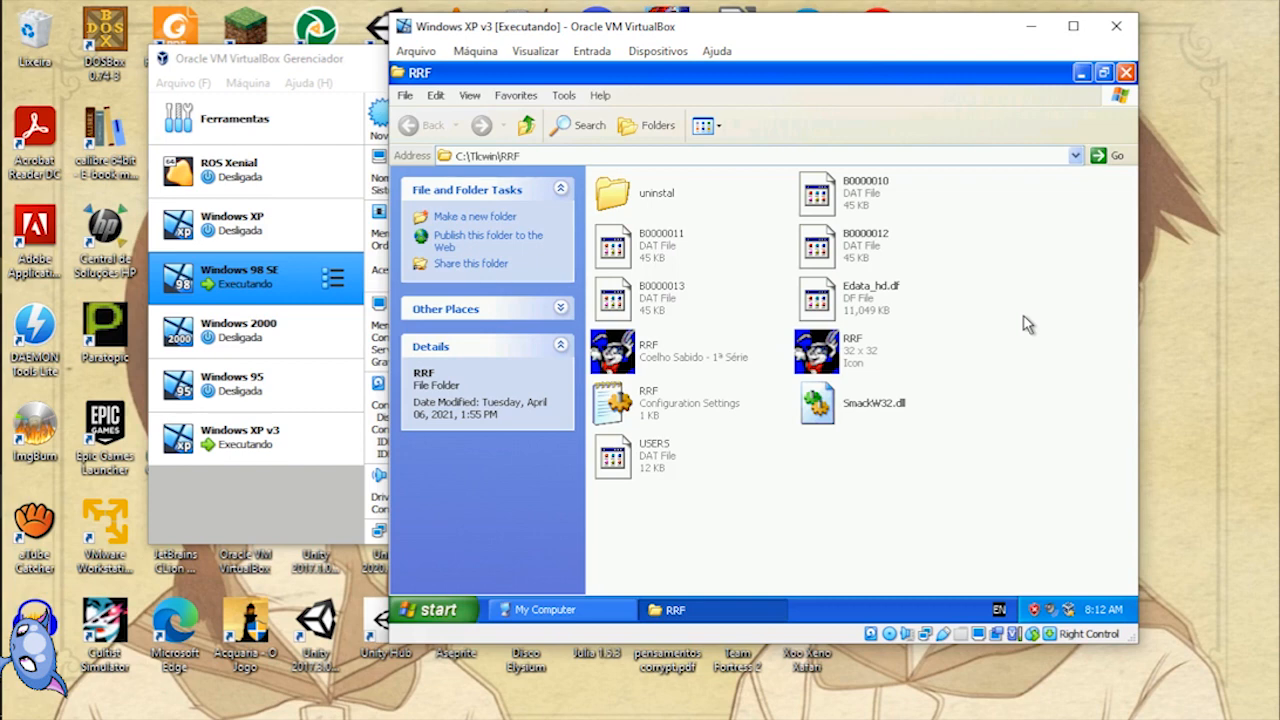
Step: Review the RRF application's compatibility display settings, and close its properties
left_click(650, 352)
right_click(648, 351)
left_click(700, 536)
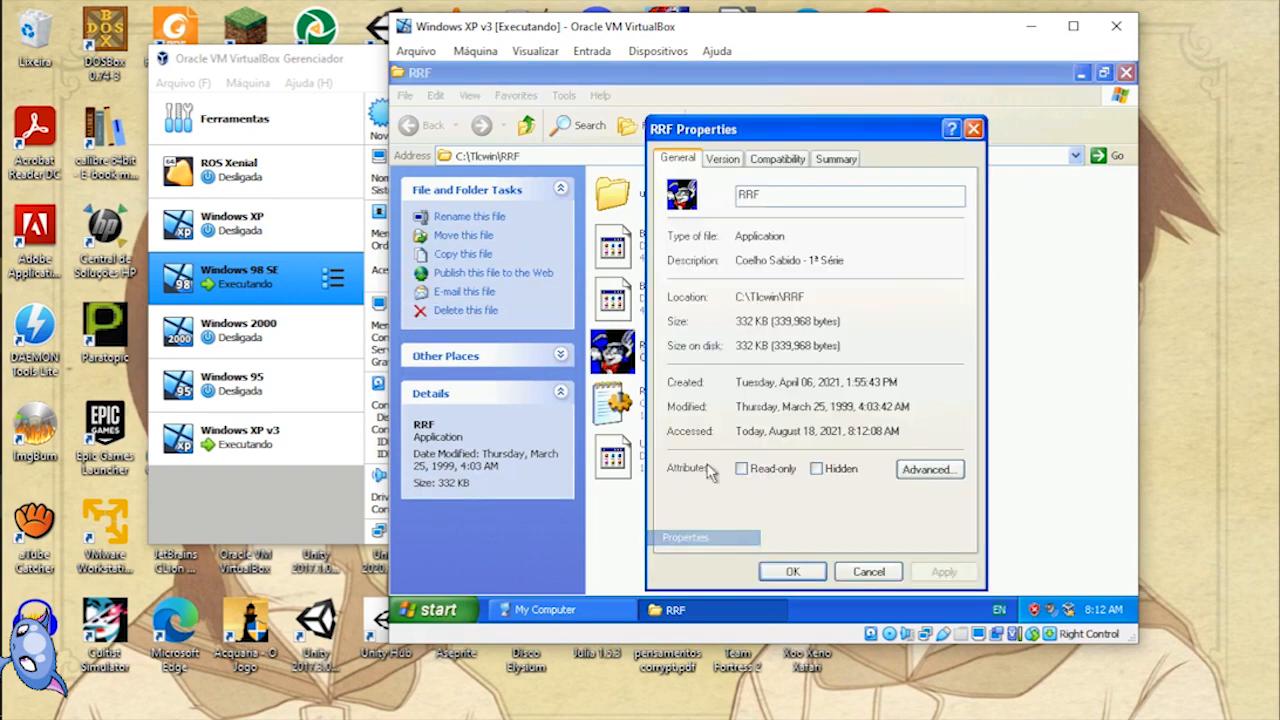
left_click(777, 158)
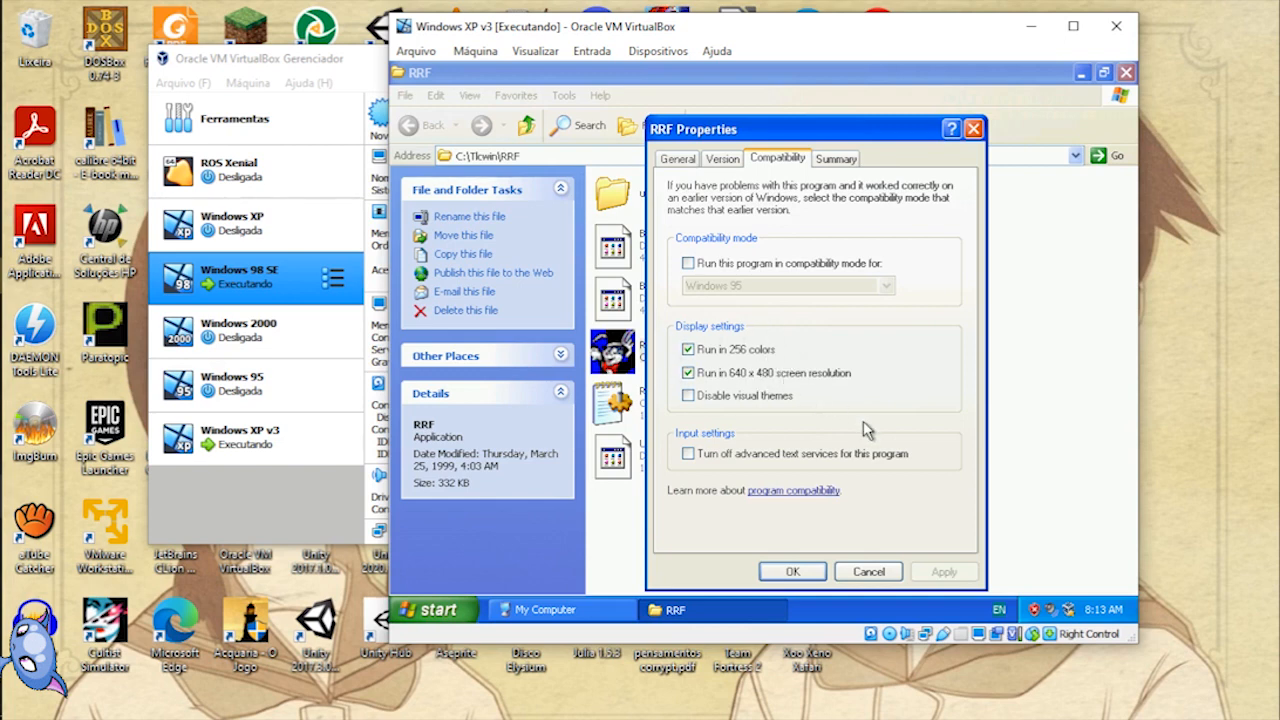
left_click(800, 571)
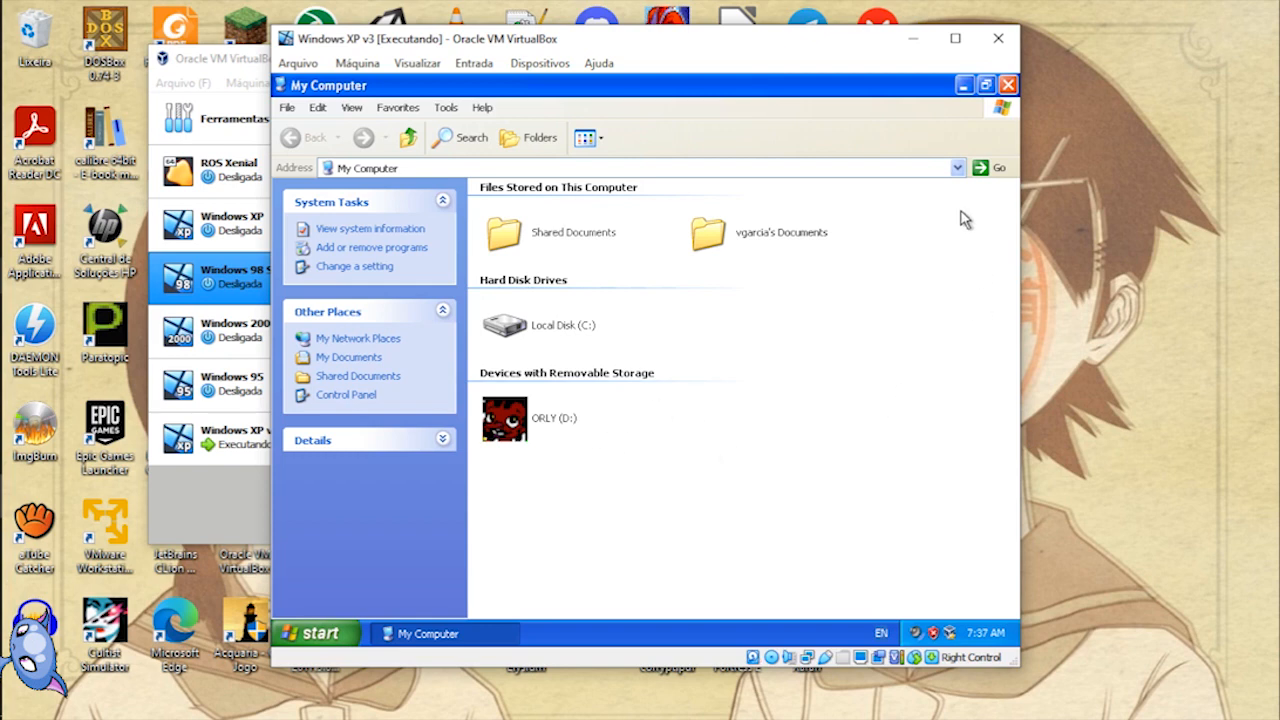
Step: Run the ORLY (D:) disc, and leave its CD Expert Kids opening screen
left_click(533, 427)
double_click(533, 428)
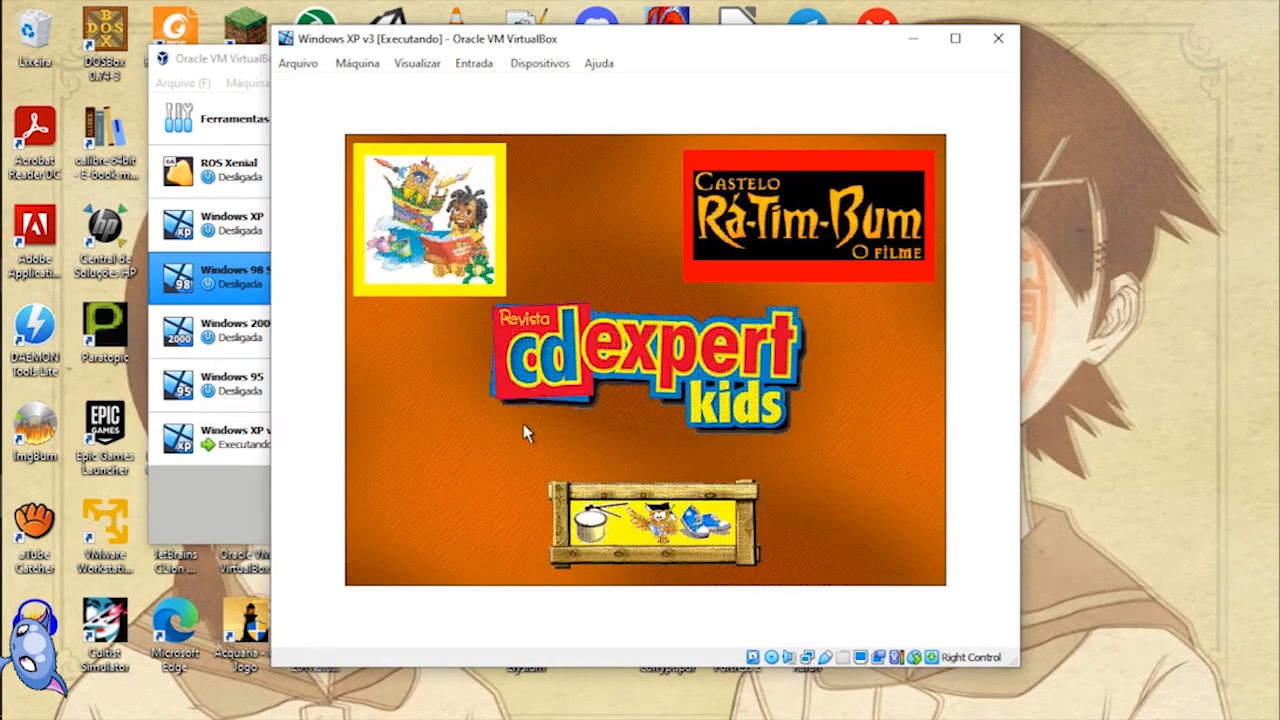
left_click(476, 270)
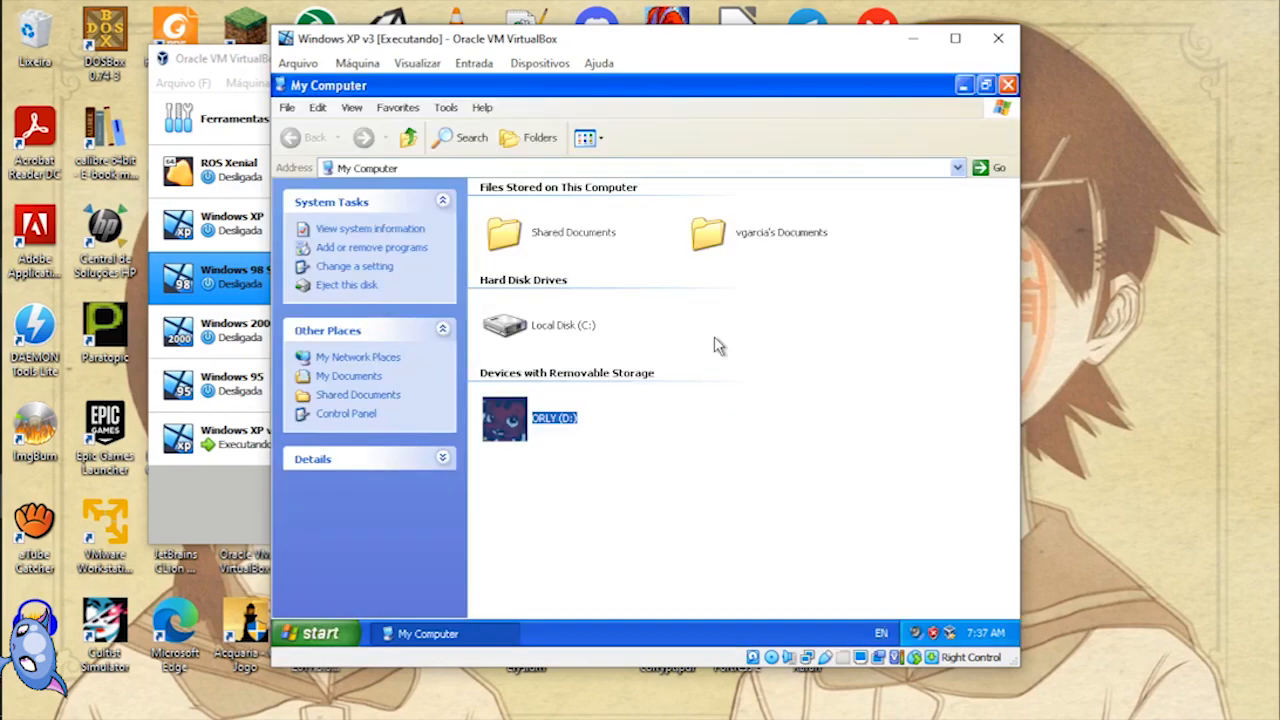
Step: Try to launch the installed Orly's Draw-A-Story from the Broderbund Software program group, and close the error message
left_click(325, 633)
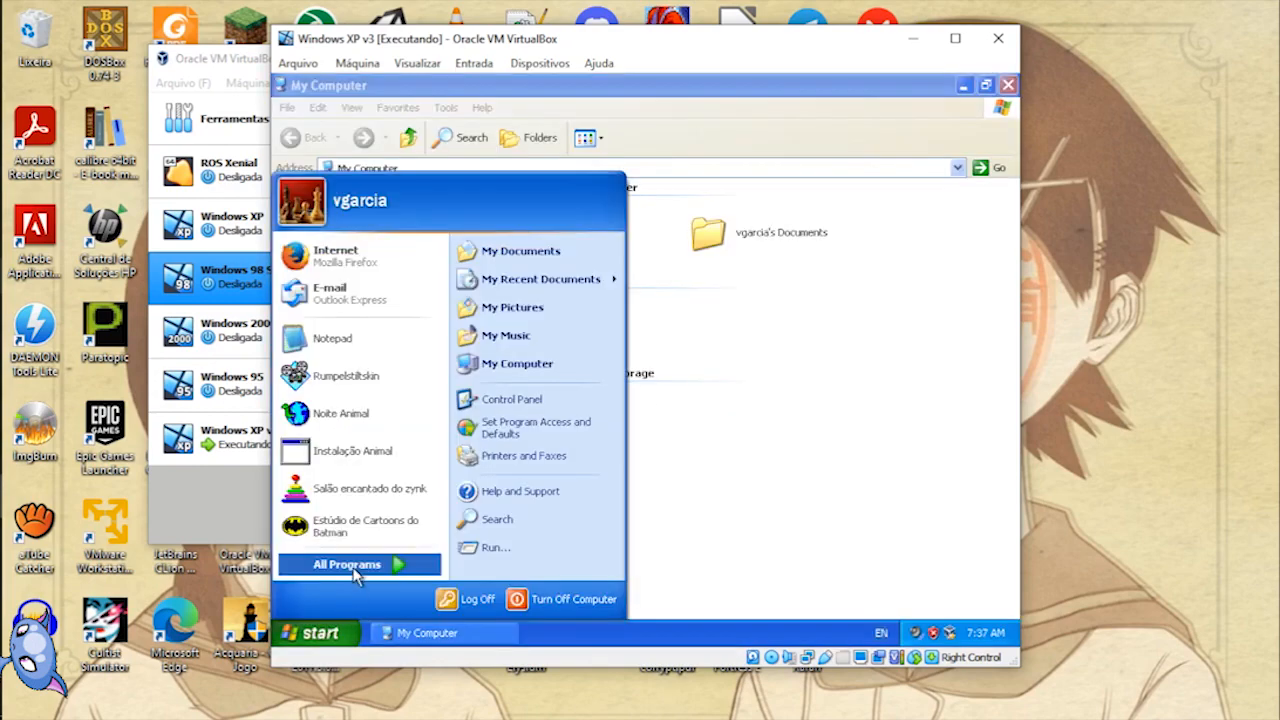
mouse_move(355, 570)
mouse_move(930, 327)
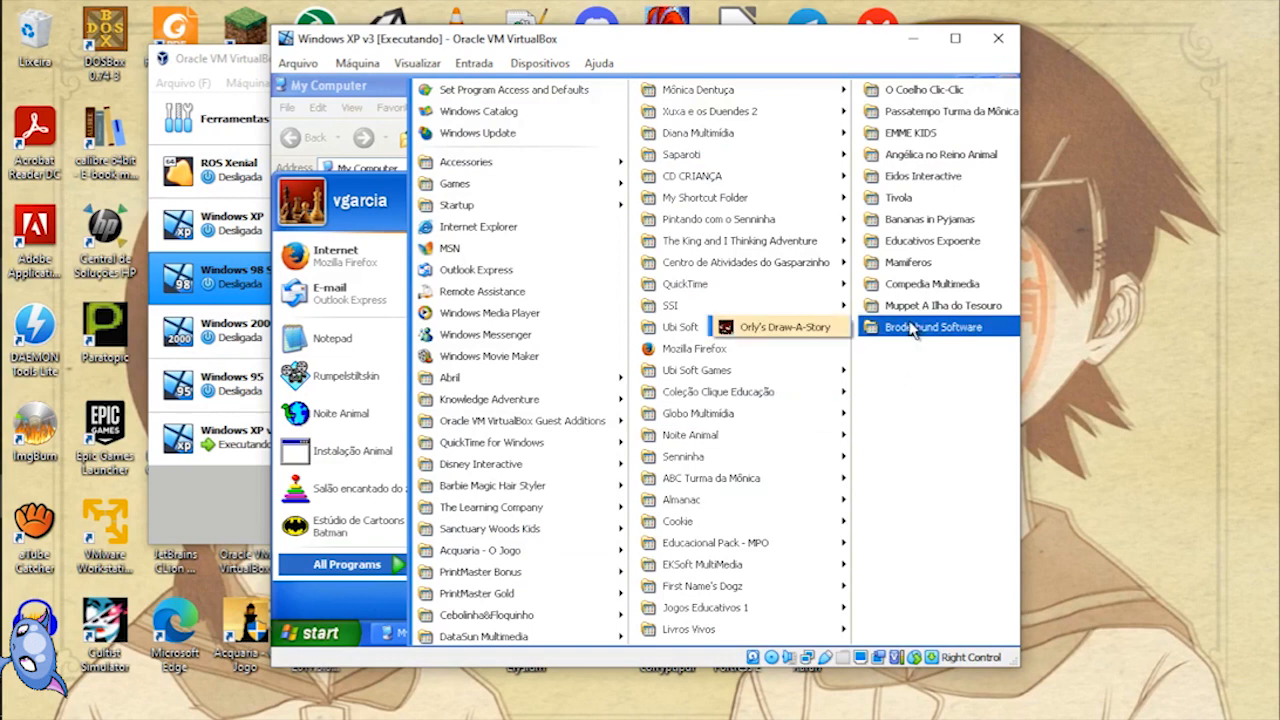
left_click(790, 328)
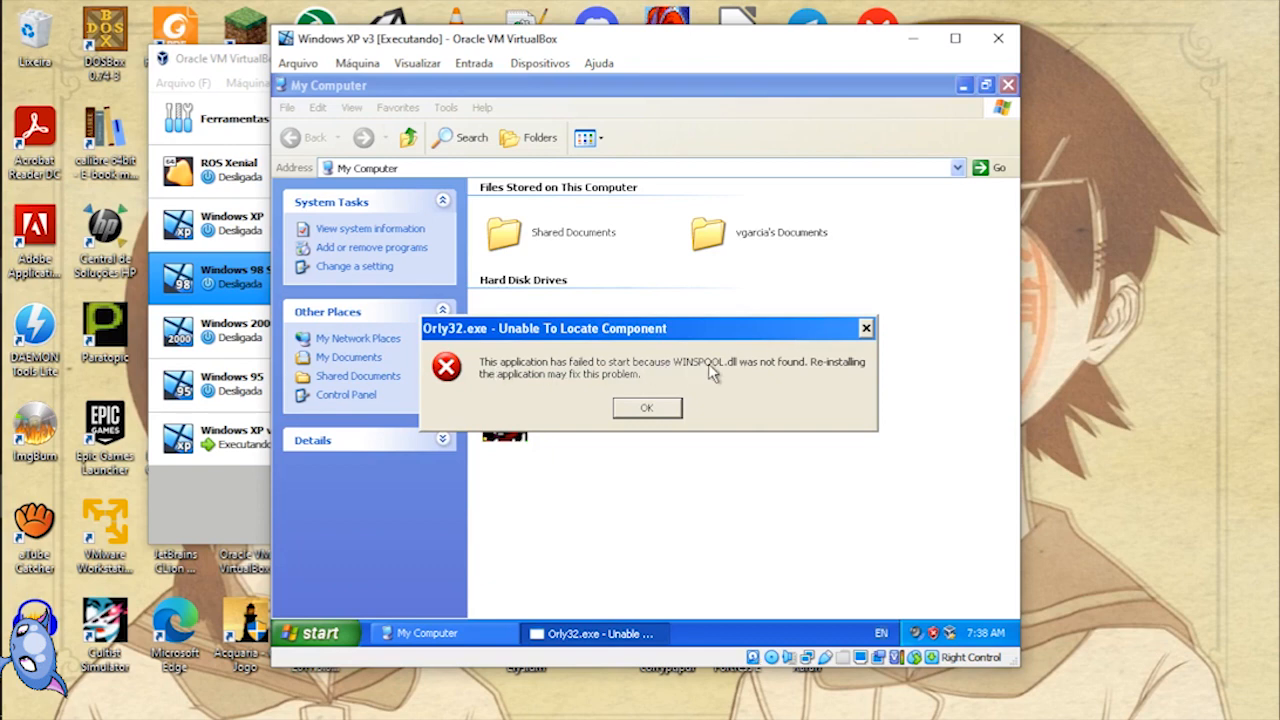
left_click(648, 409)
Step: Open the Orly's Draw-A-Story installation folder by finding the target in its Broderbund Software shortcut's properties
left_click(320, 633)
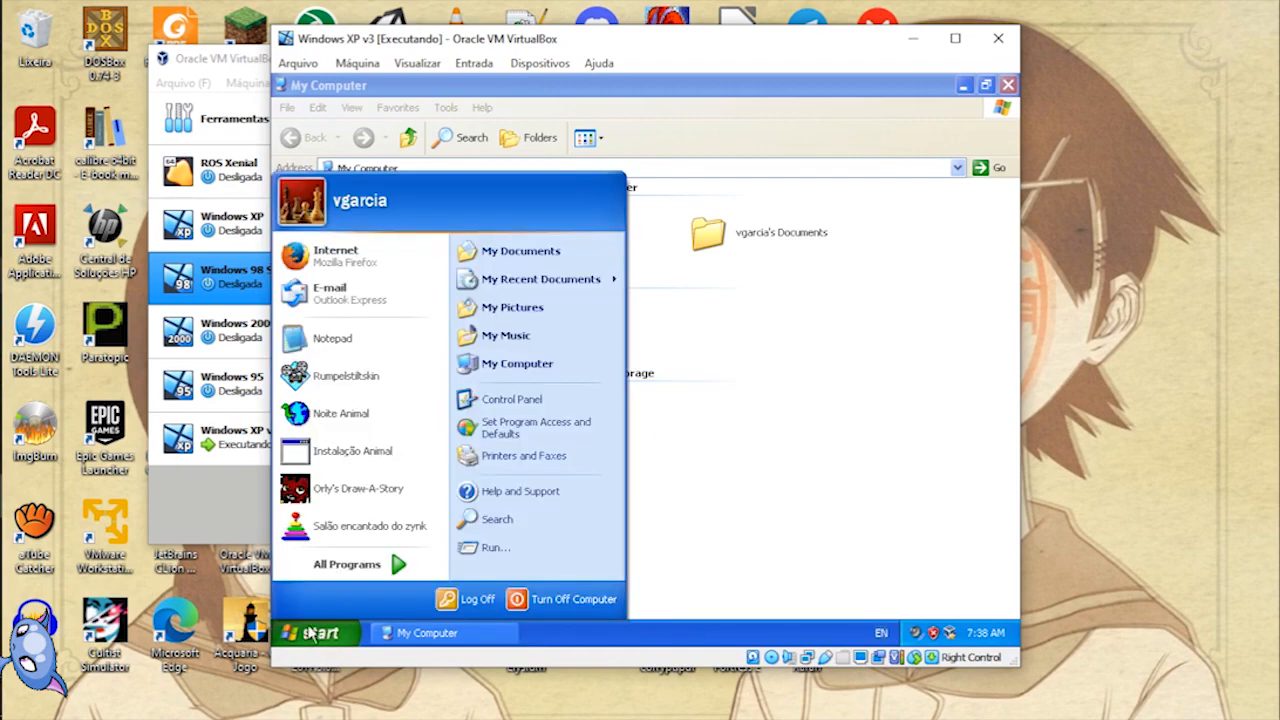
mouse_move(337, 566)
right_click(891, 330)
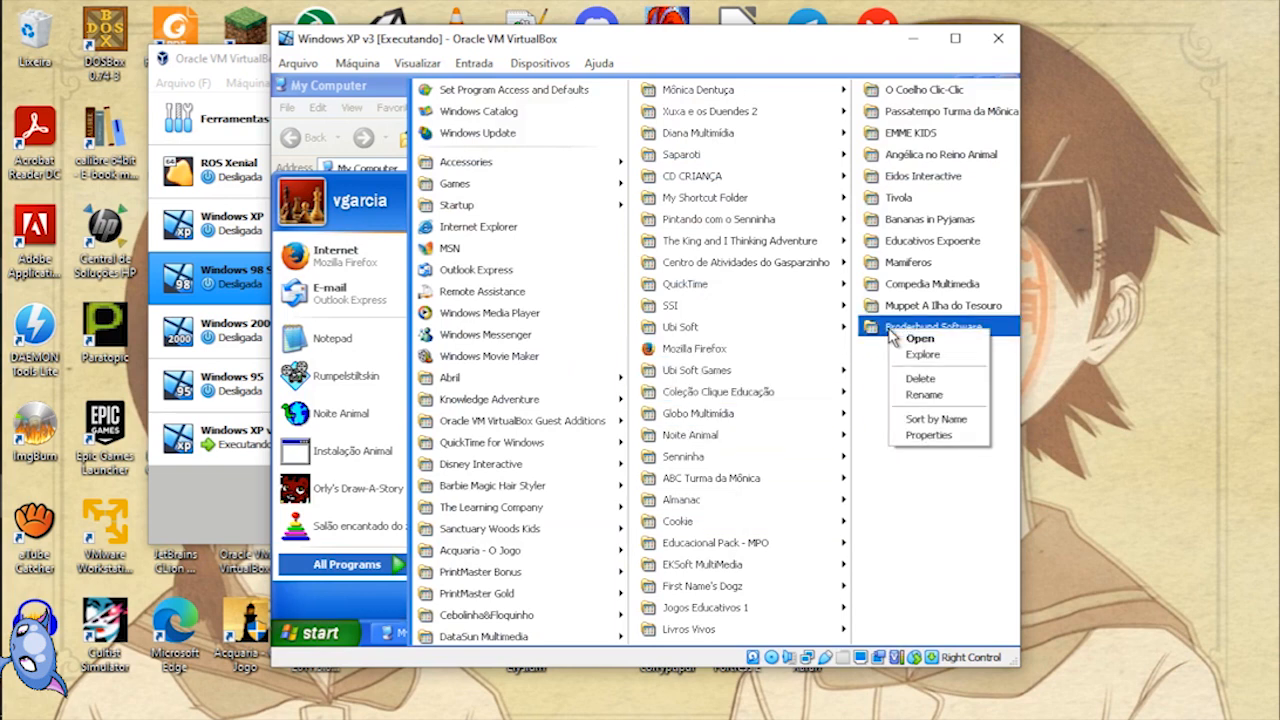
left_click(888, 327)
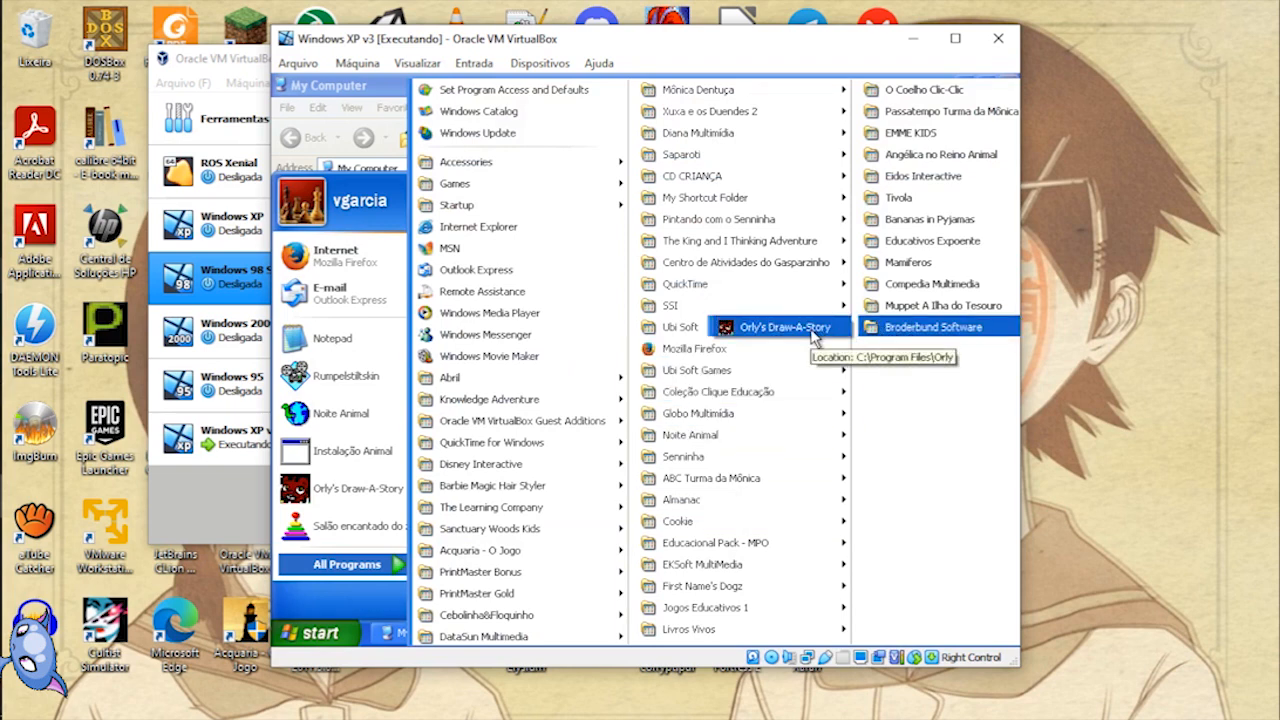
right_click(813, 335)
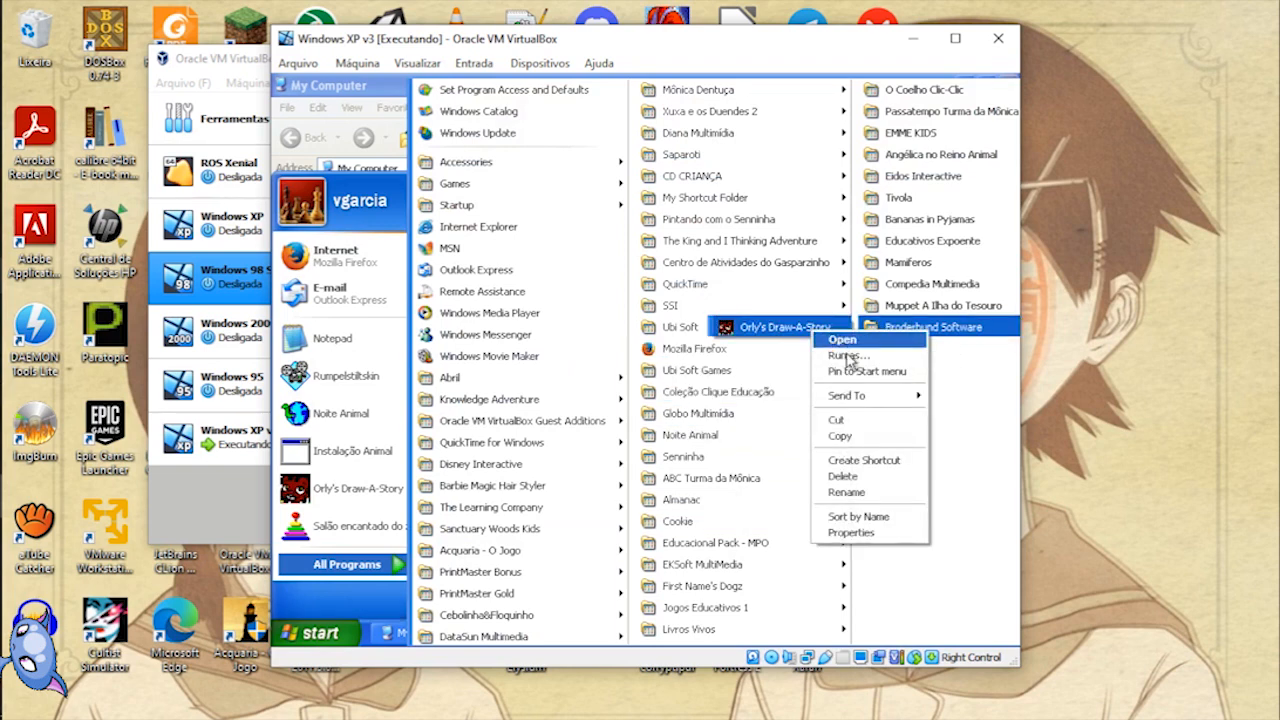
left_click(855, 532)
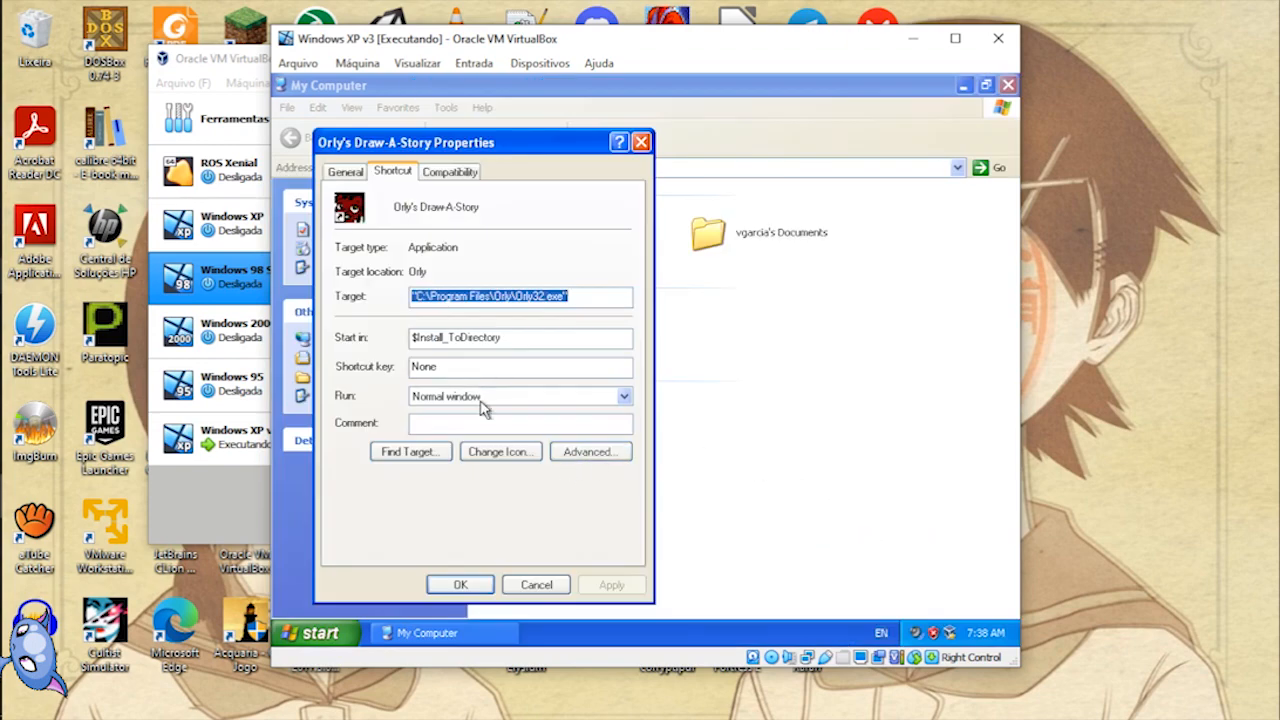
left_click(415, 452)
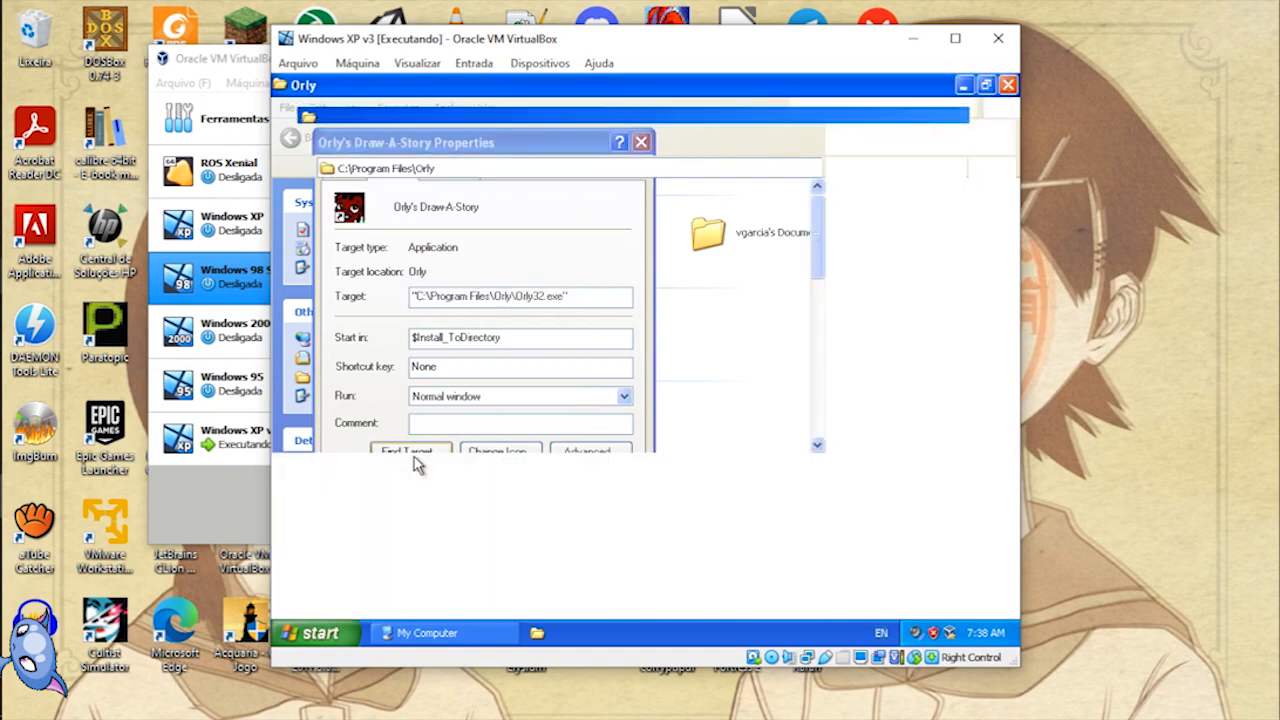
Step: Check the Orly32 application's general properties, try to launch it from its installation folder, and close the error message
left_click(858, 175)
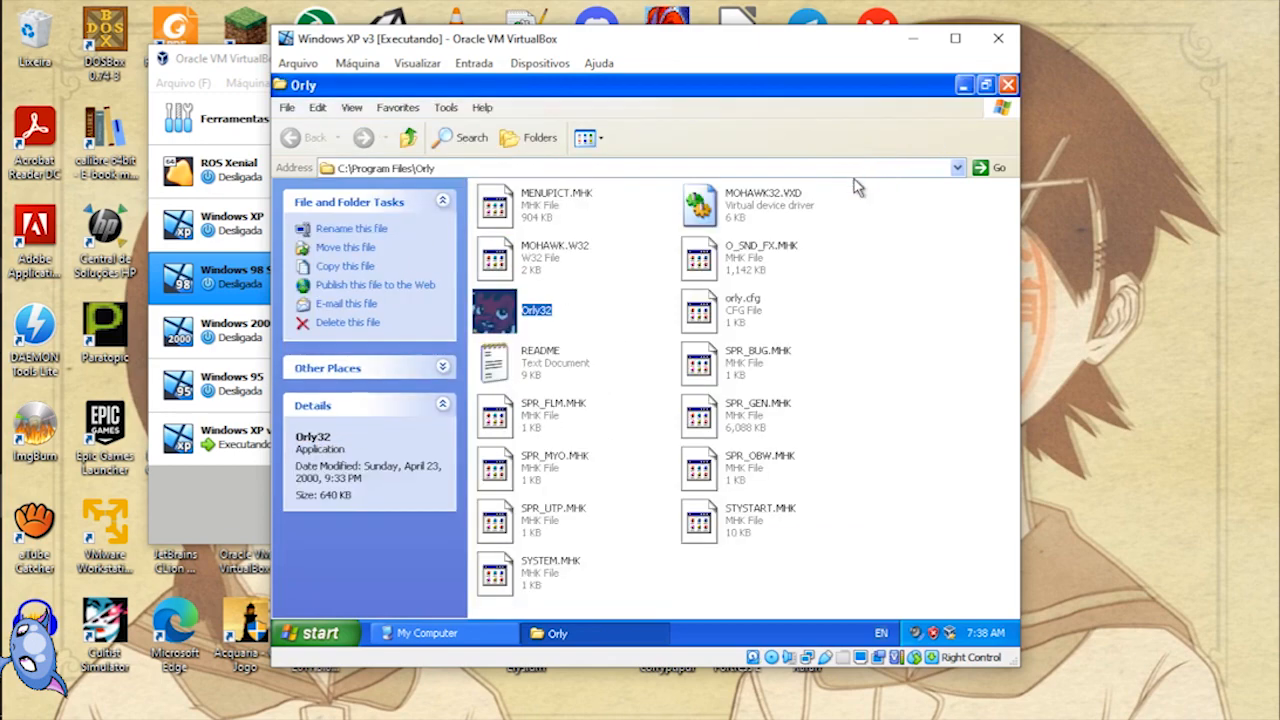
left_click(604, 324)
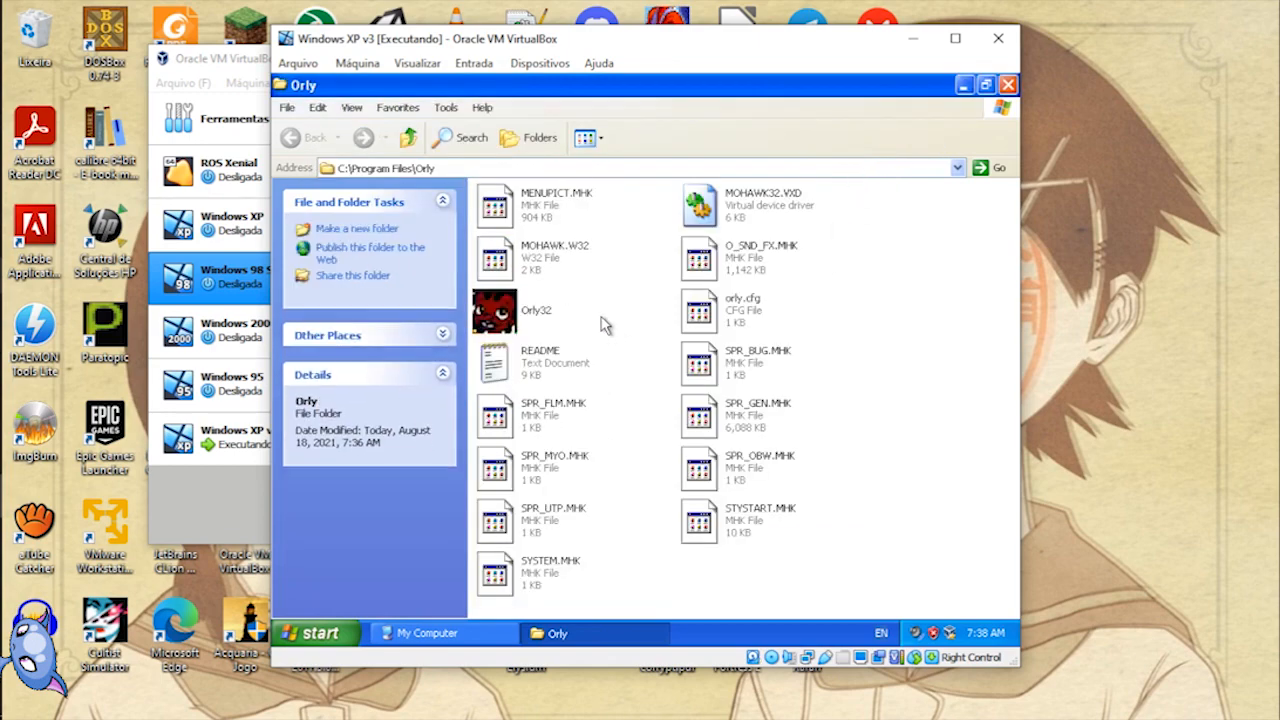
right_click(519, 318)
left_click(556, 497)
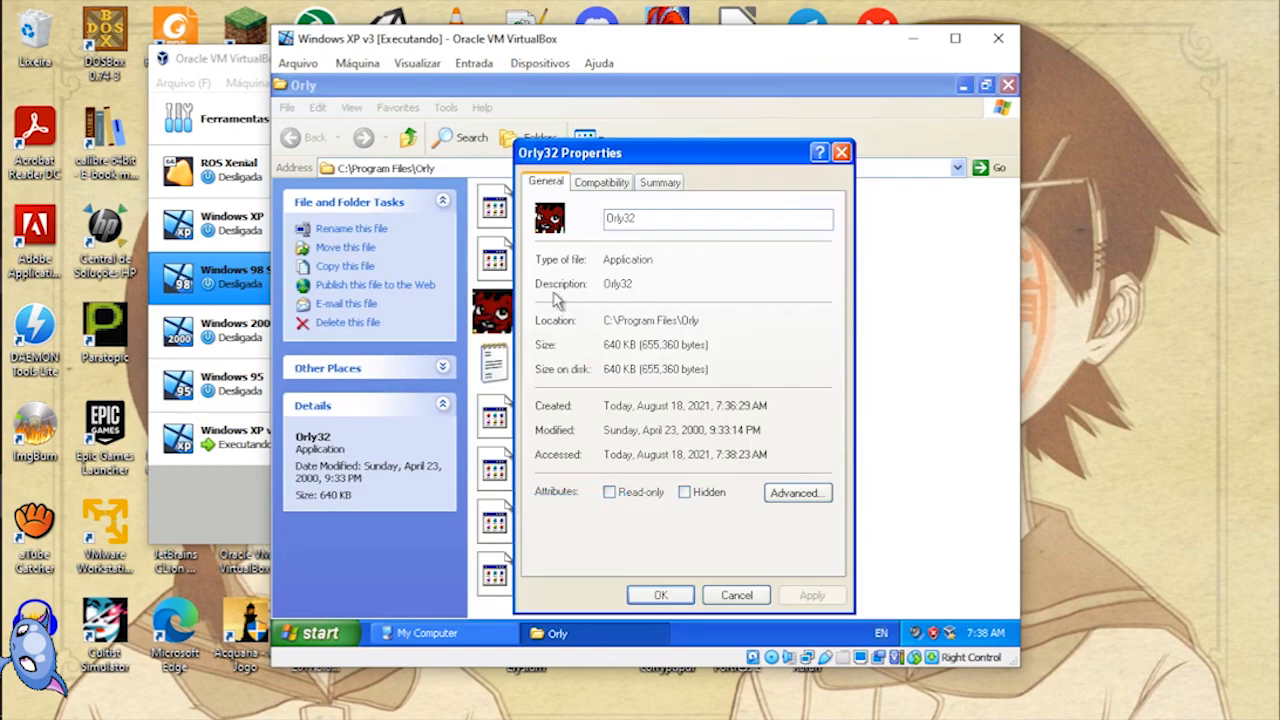
left_click(843, 153)
double_click(518, 314)
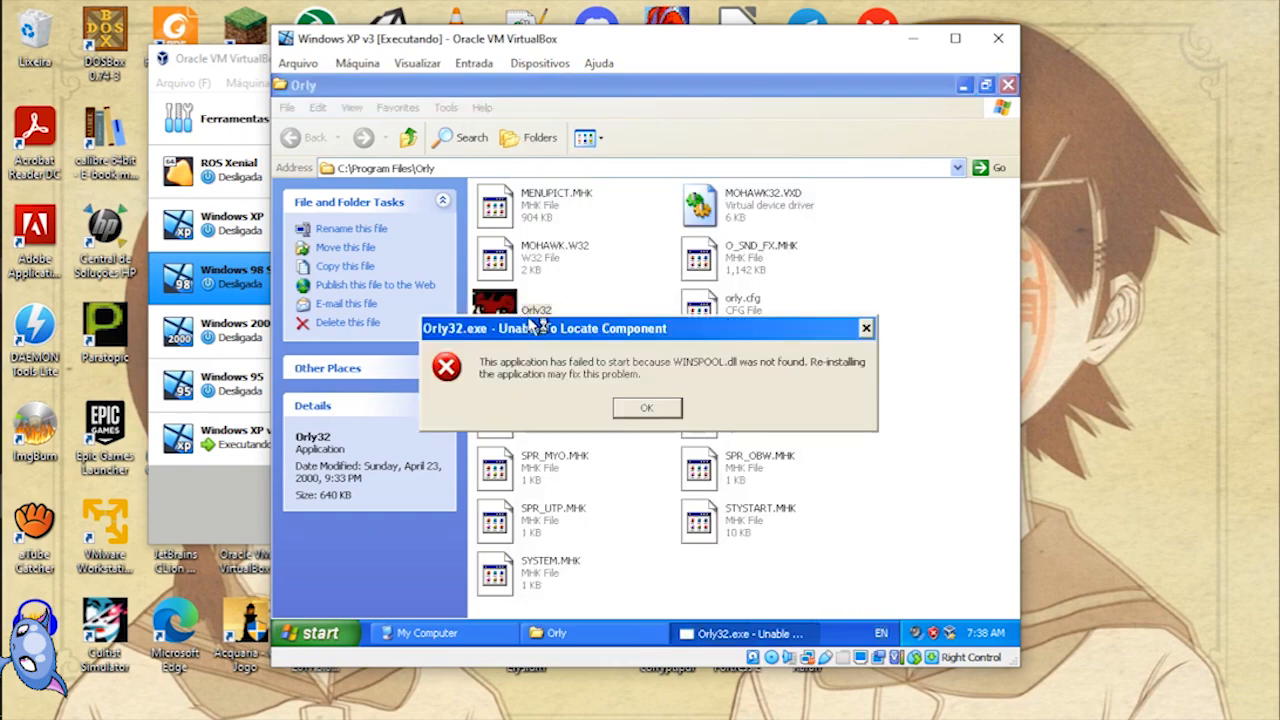
left_click(647, 408)
Step: Set Orly32 to run in Windows 95 compatibility mode, try launching it, and close the error message
right_click(499, 312)
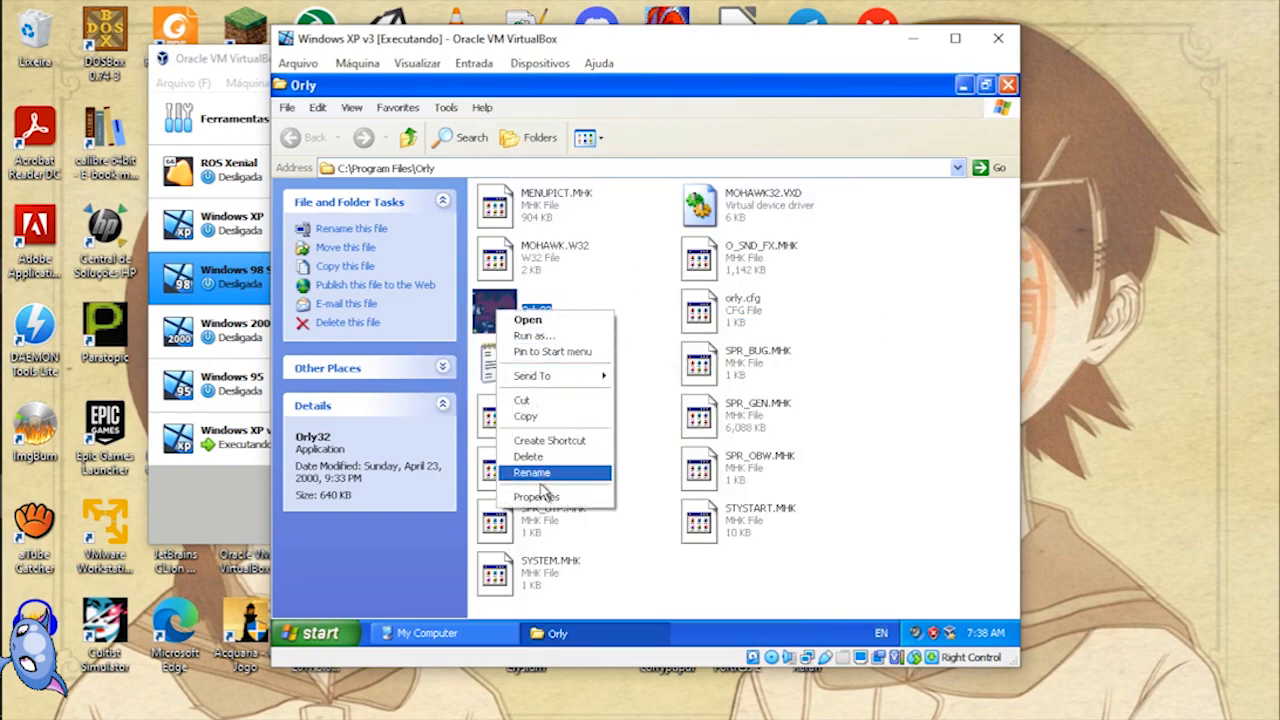
left_click(538, 496)
left_click(643, 182)
left_click(585, 182)
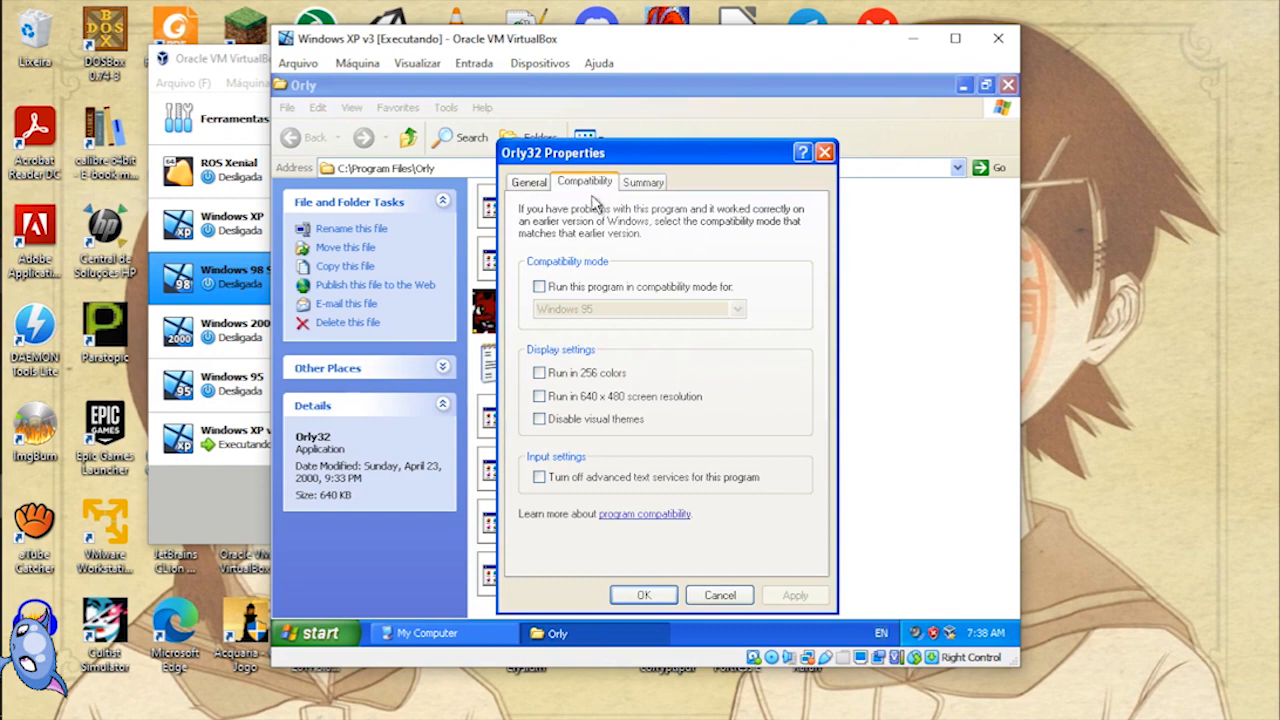
left_click(600, 287)
left_click(602, 309)
left_click(600, 324)
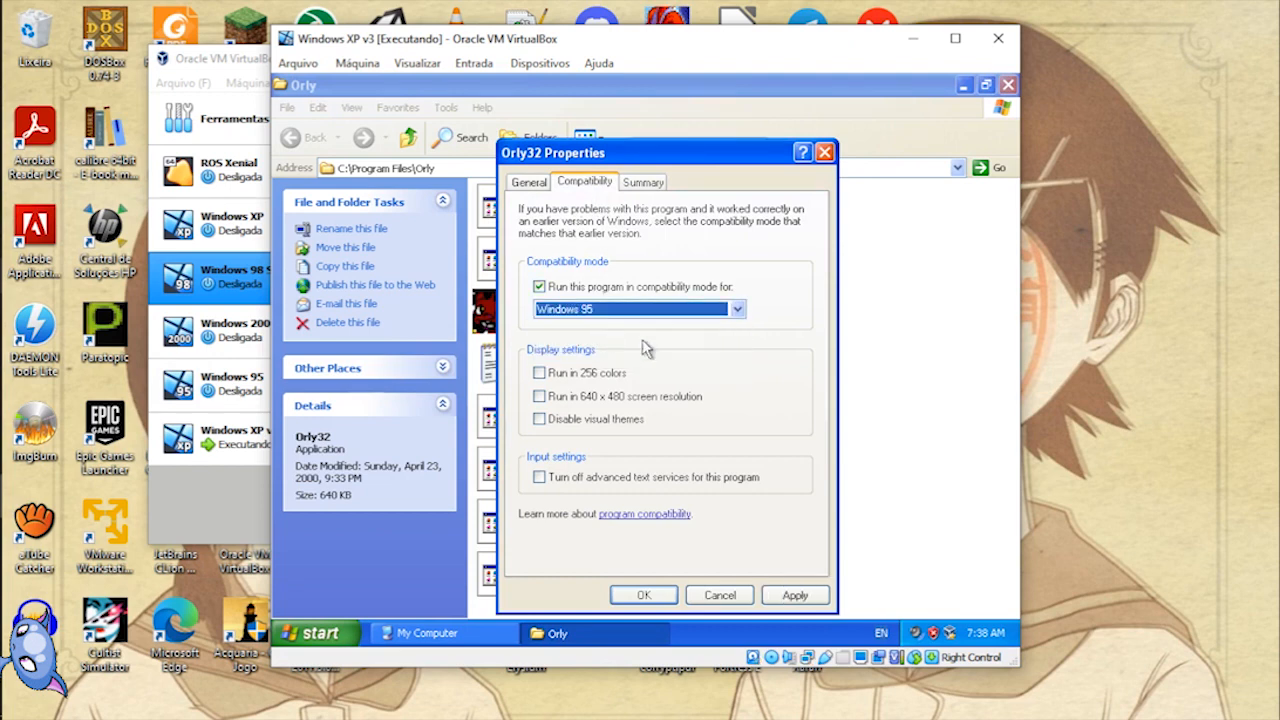
left_click(779, 592)
left_click(643, 595)
double_click(506, 336)
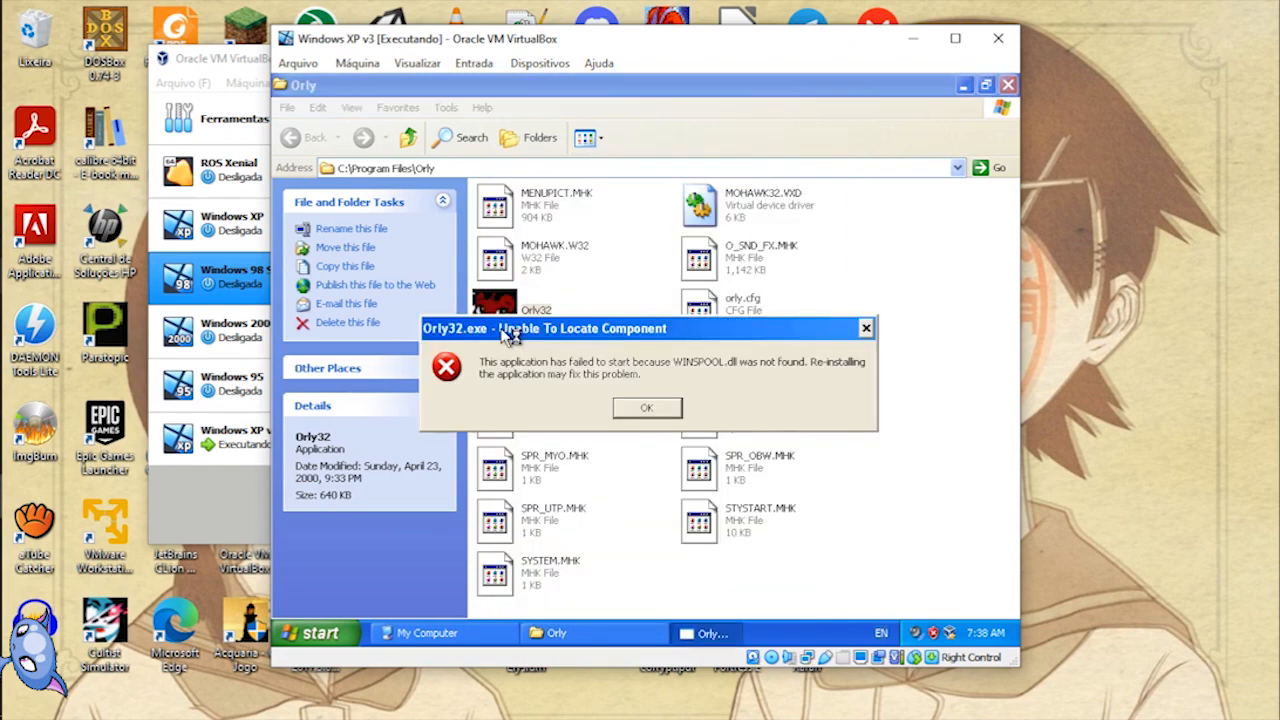
left_click(646, 407)
Step: Switch Orly32's compatibility mode to Windows 98 / Windows Me, try launching it again, and close the error message
right_click(498, 311)
left_click(565, 505)
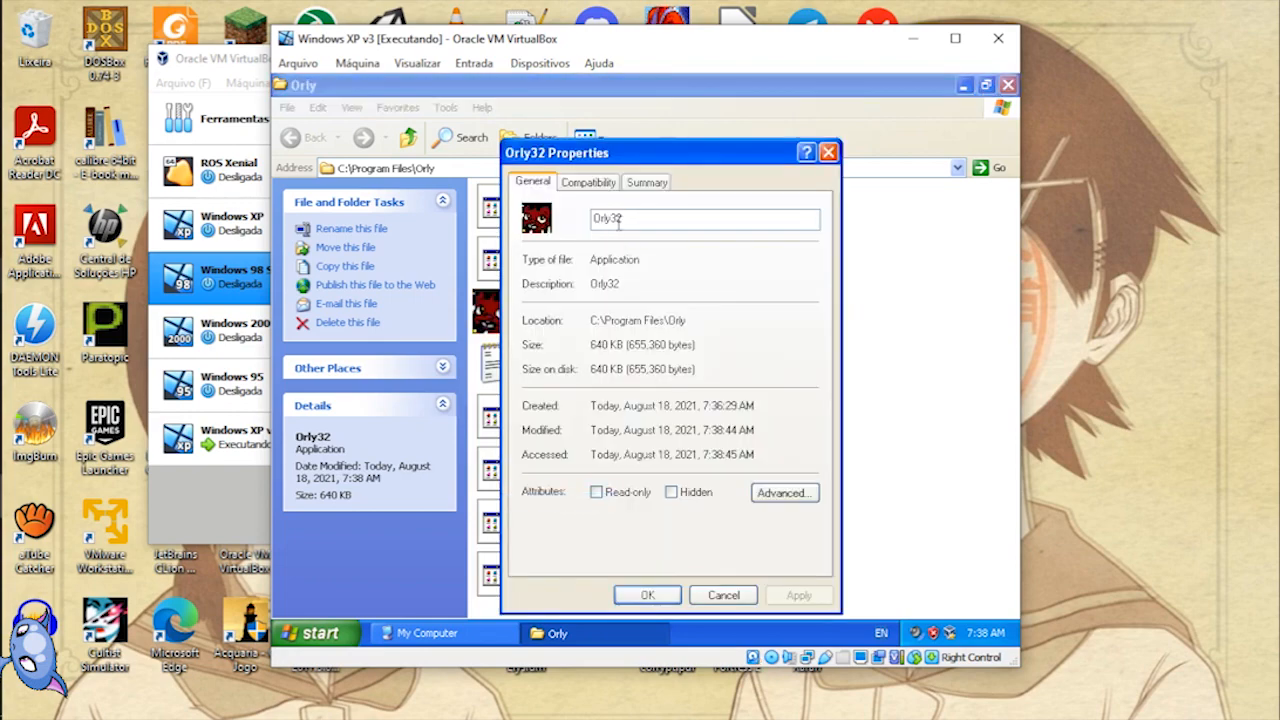
left_click(588, 182)
left_click(600, 309)
left_click(600, 335)
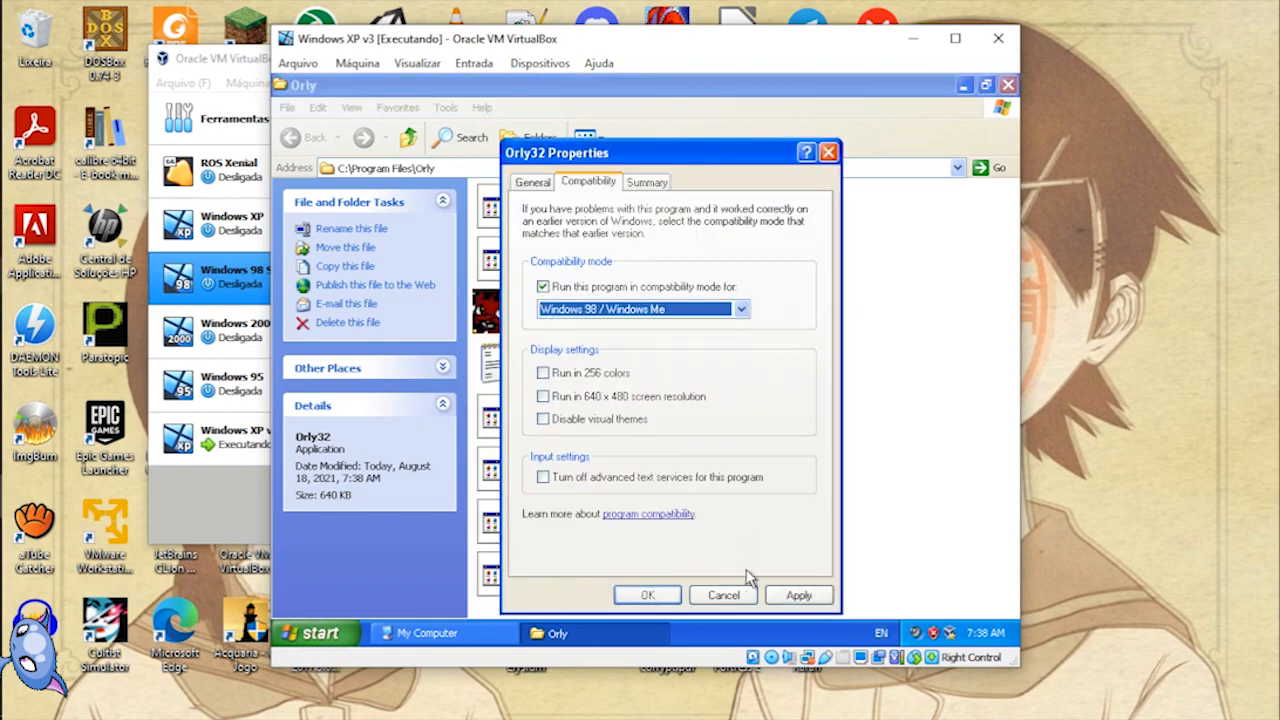
left_click(799, 595)
left_click(647, 595)
double_click(486, 318)
left_click(641, 408)
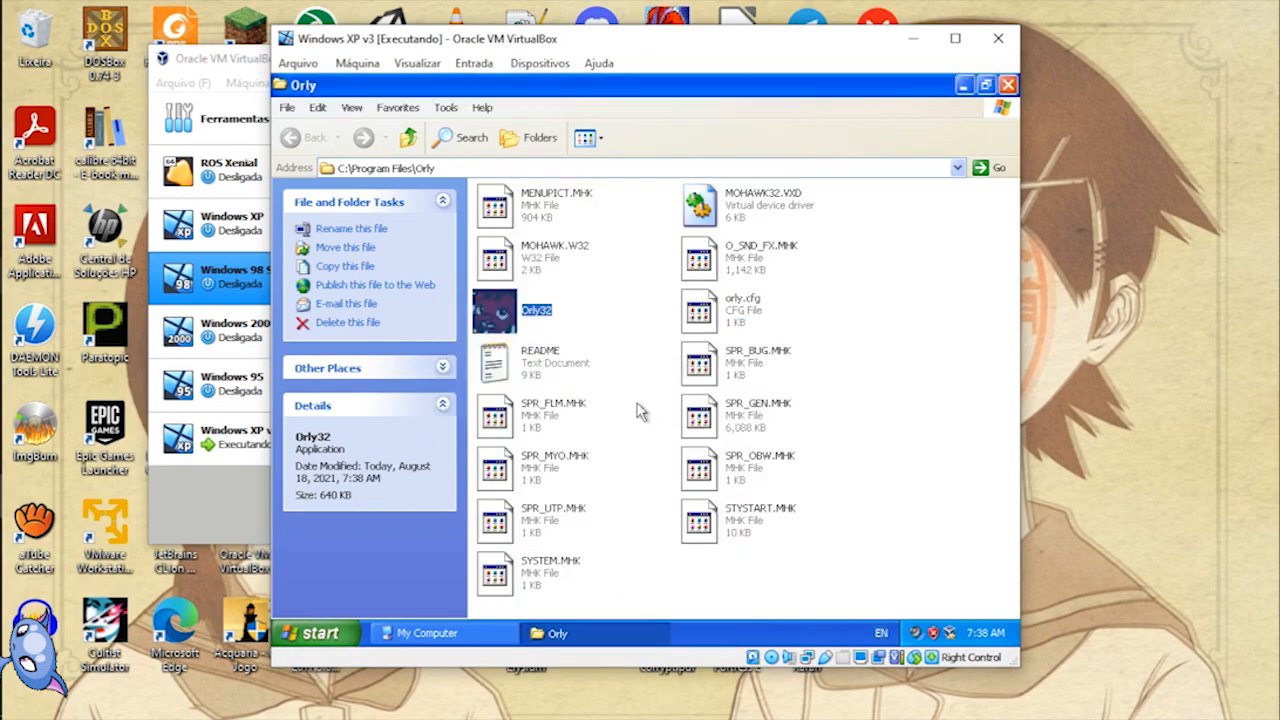
Step: Enable the 640 x 480 screen resolution compatibility option for Orly32, retry launching it, and close the error message
right_click(500, 314)
left_click(555, 493)
left_click(580, 184)
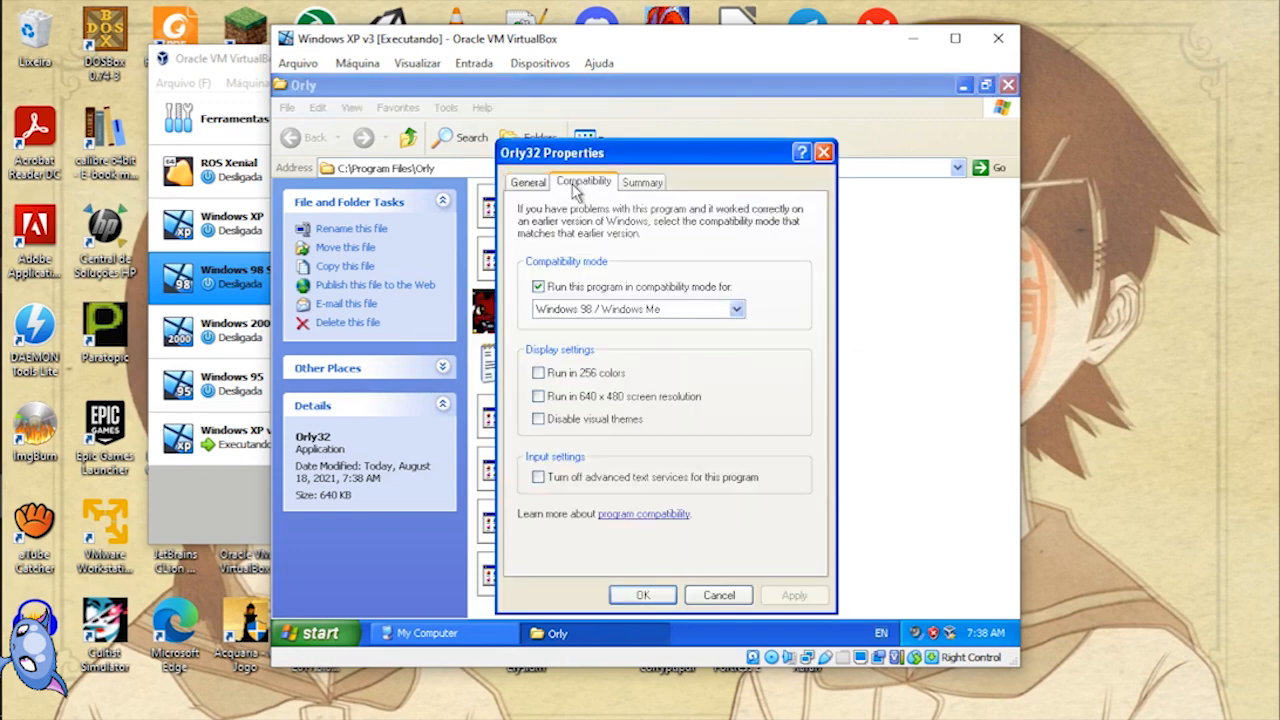
left_click(555, 396)
left_click(643, 595)
double_click(507, 333)
left_click(661, 408)
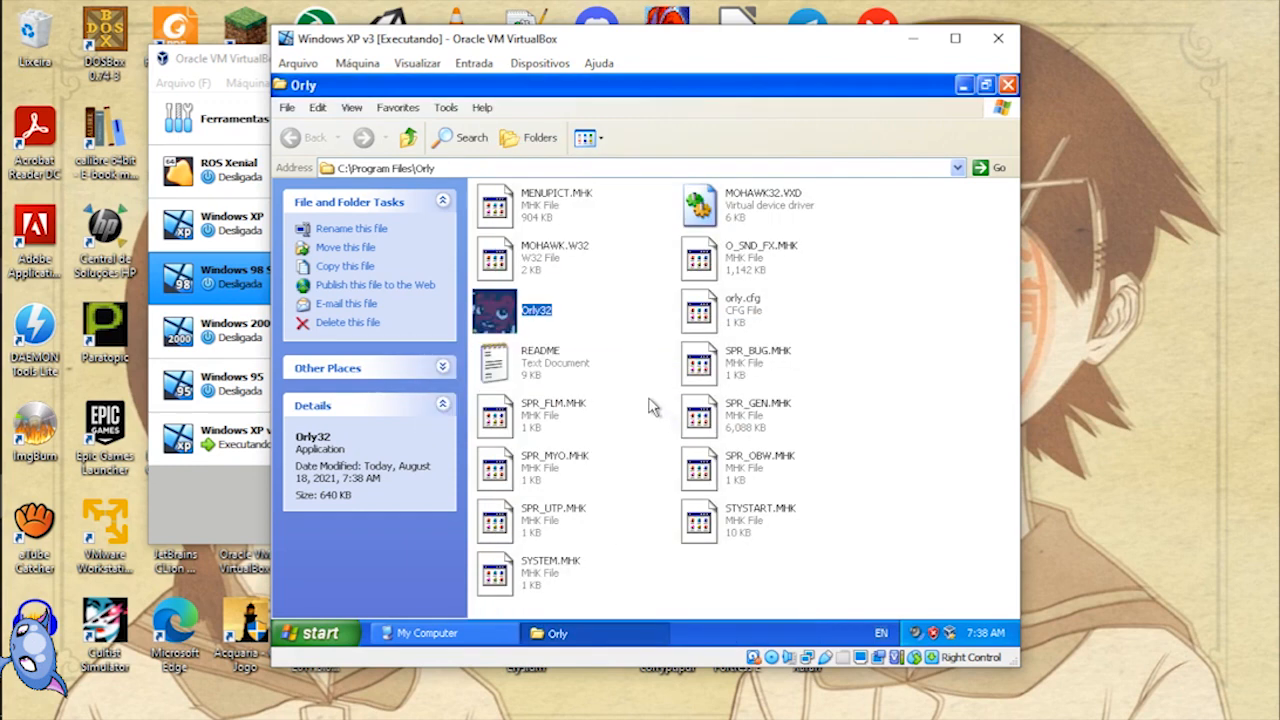
left_click(646, 370)
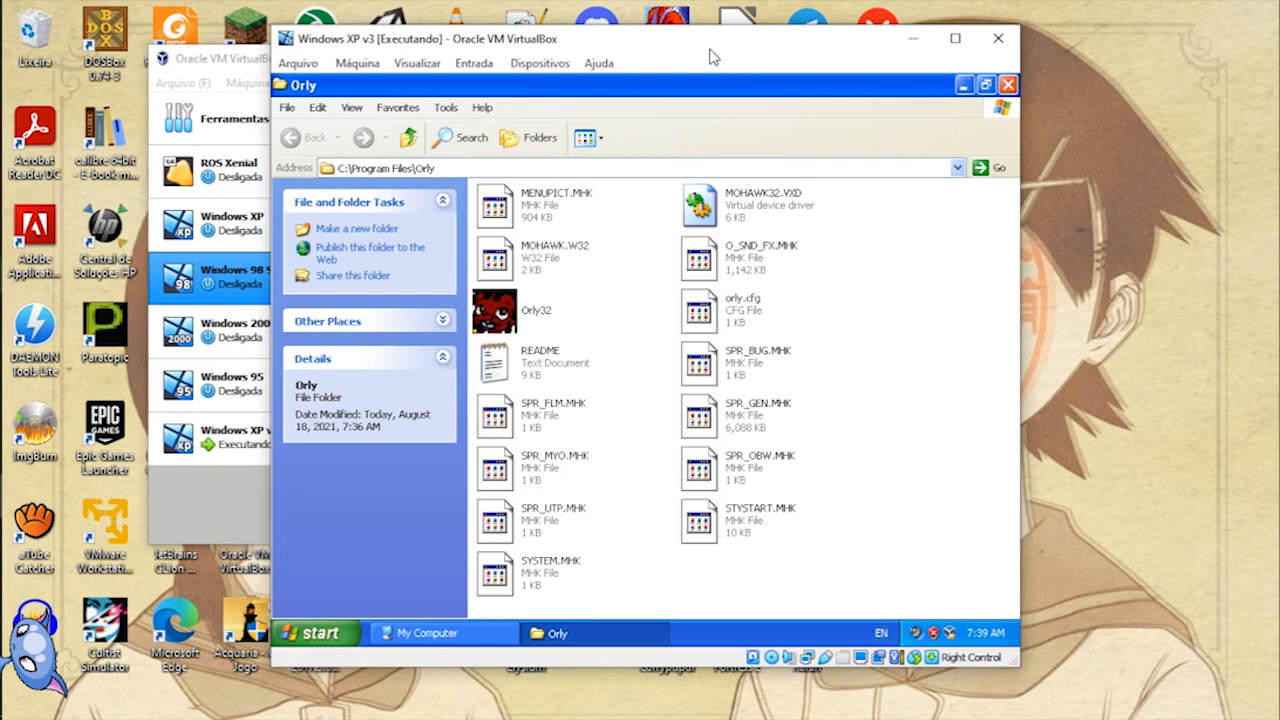
Step: Start the Windows 98 SE virtual machine from the VirtualBox manager, arranging the virtual machine windows so the machine list stays uncovered
left_click_drag(710, 57, 823, 56)
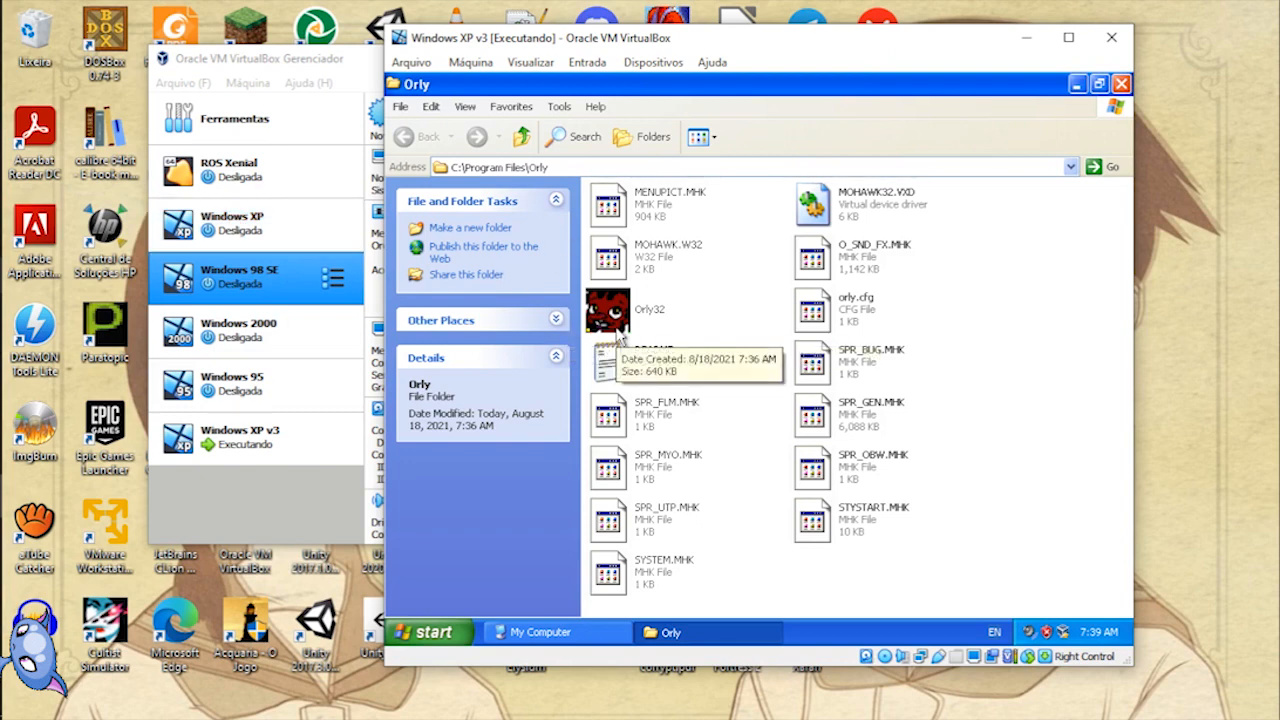
left_click(280, 290)
left_click(555, 118)
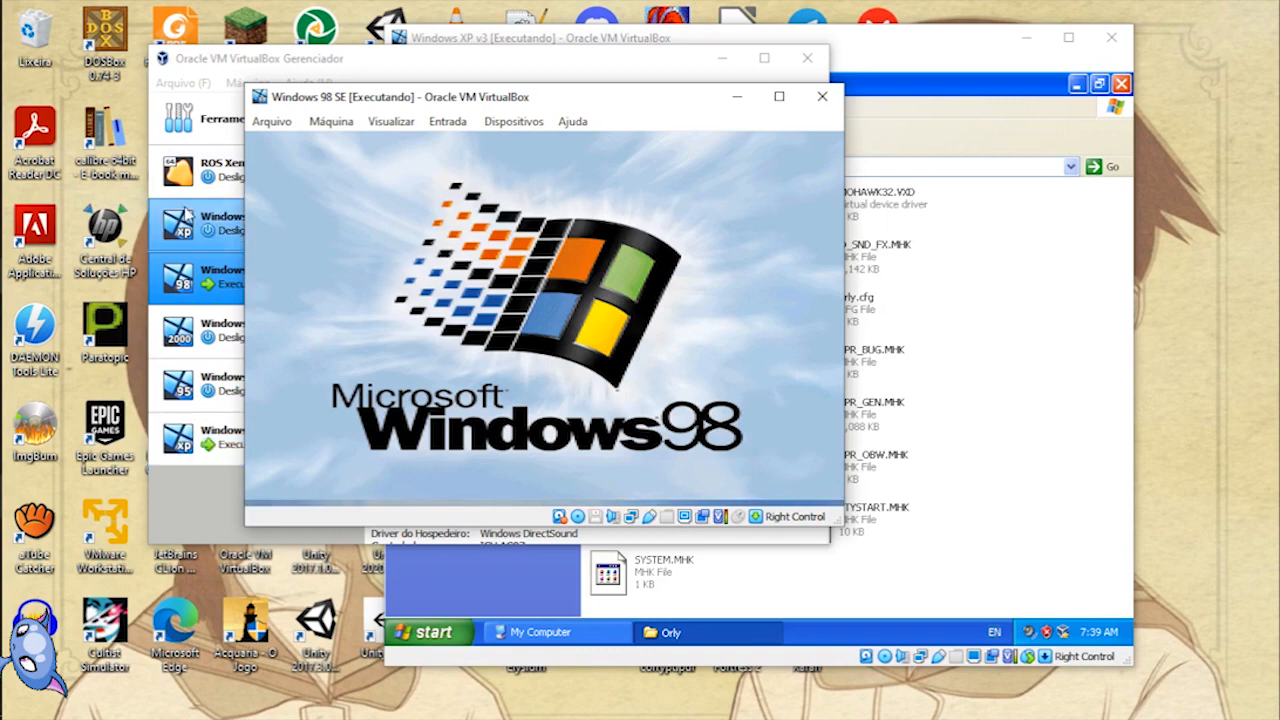
left_click_drag(321, 105, 497, 140)
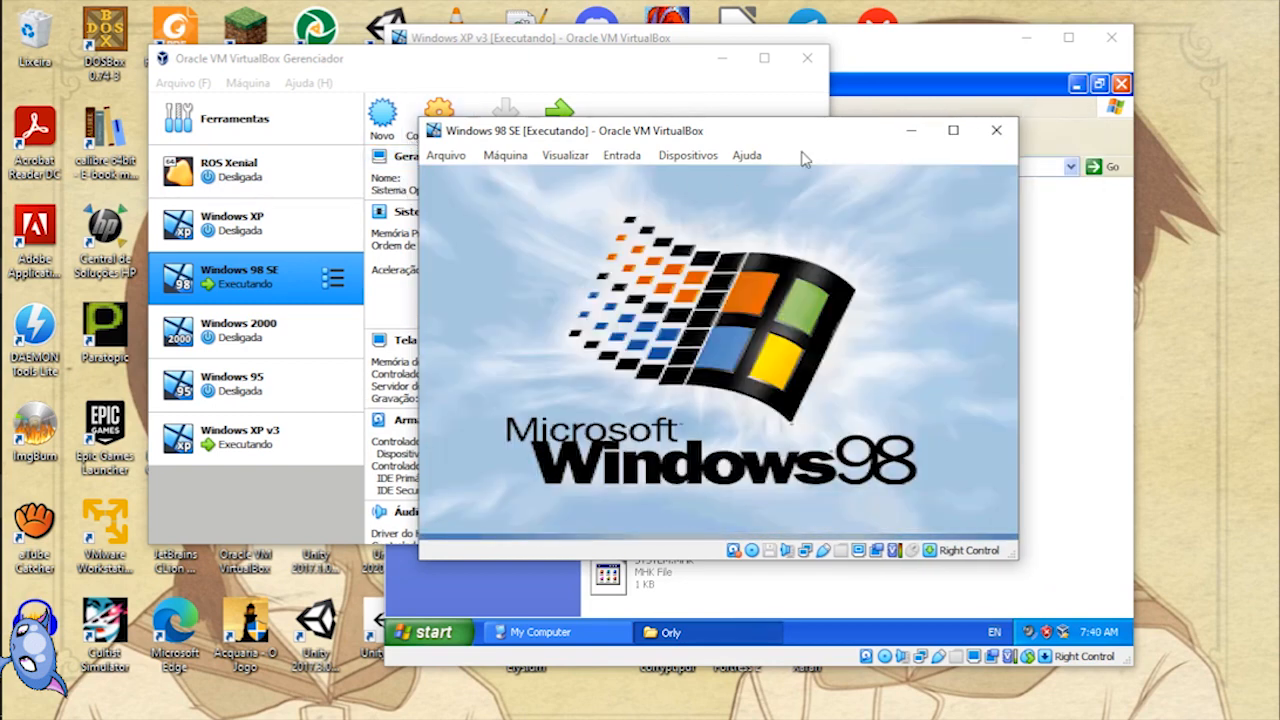
Step: Move the Windows XP v3 window lower on the desktop and place the Windows 98 SE window in front of it
left_click(880, 55)
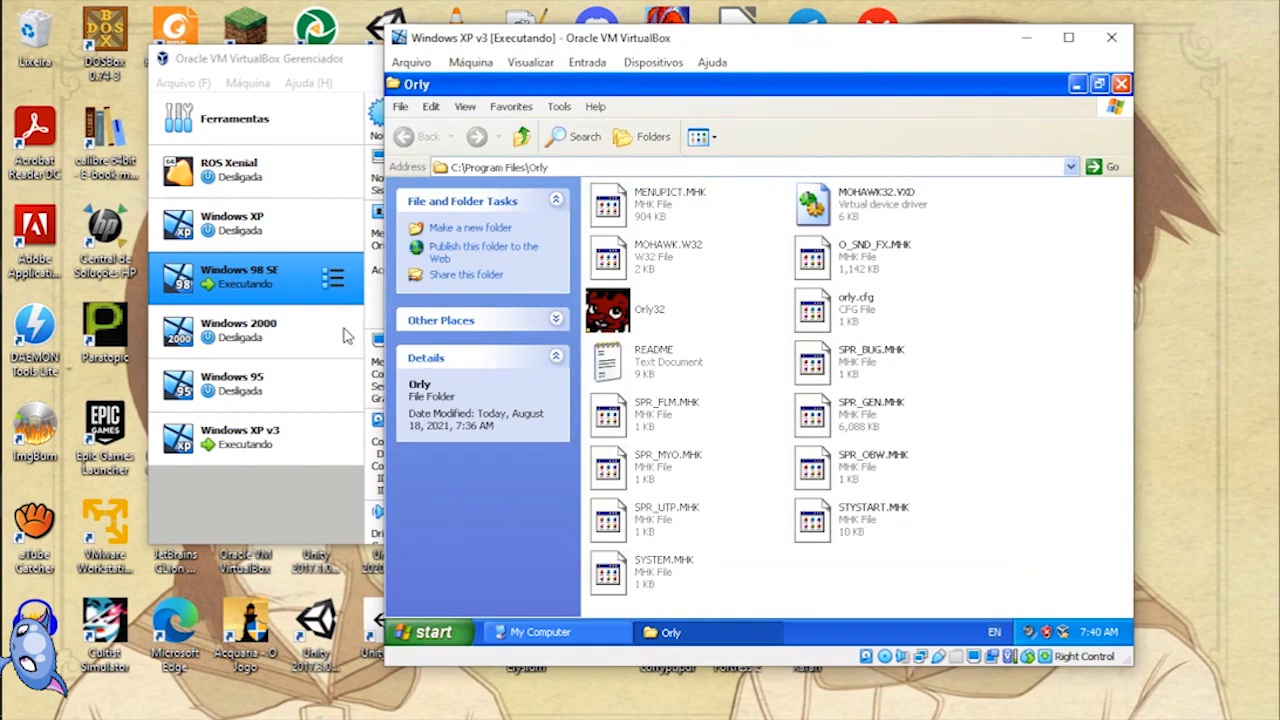
left_click(230, 286)
left_click_drag(970, 44, 982, 232)
left_click(884, 133)
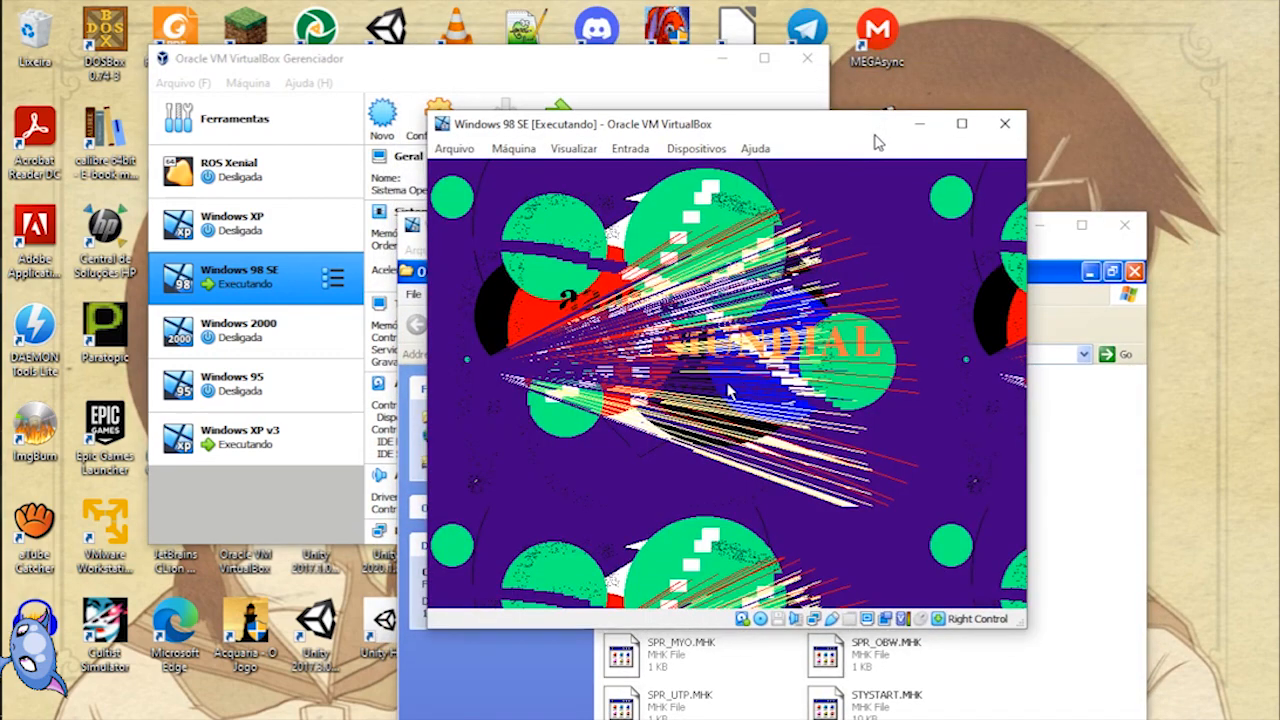
left_click_drag(840, 134, 830, 90)
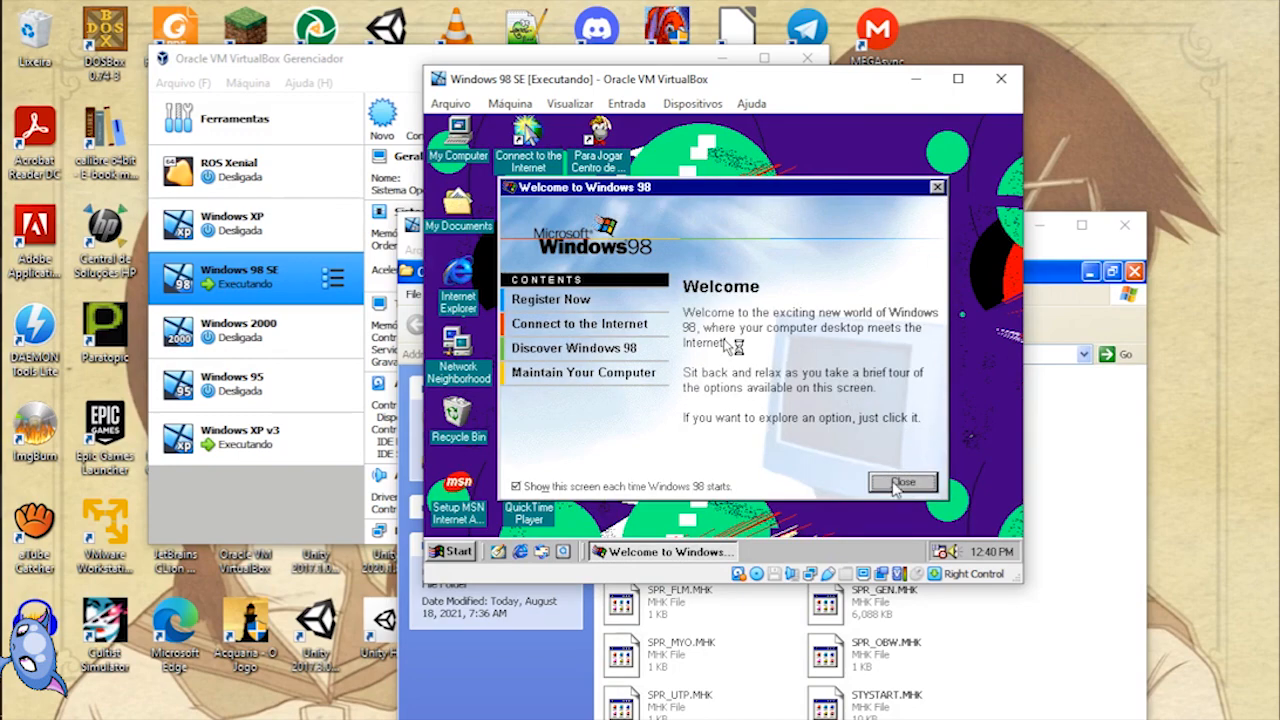
Step: Allow mouse capture in the Windows 98 SE machine, and close the Welcome to Windows 98 screen
left_click(897, 485)
left_click(684, 448)
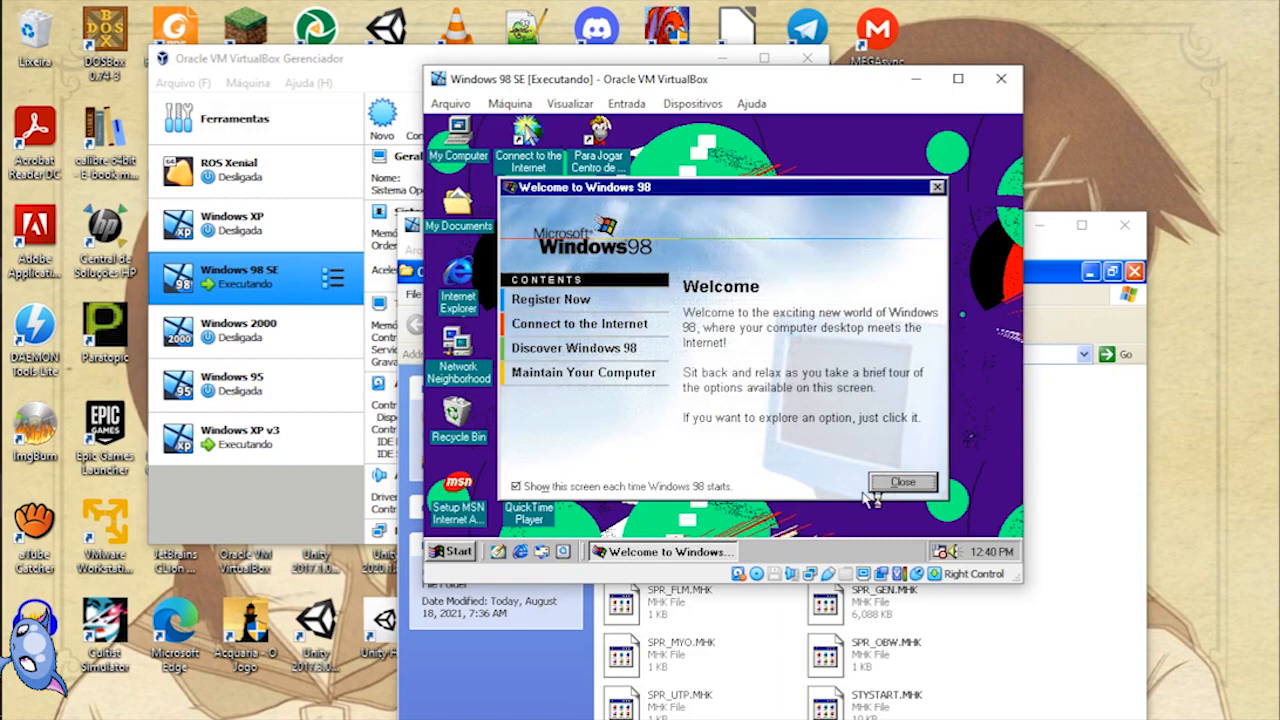
left_click(903, 482)
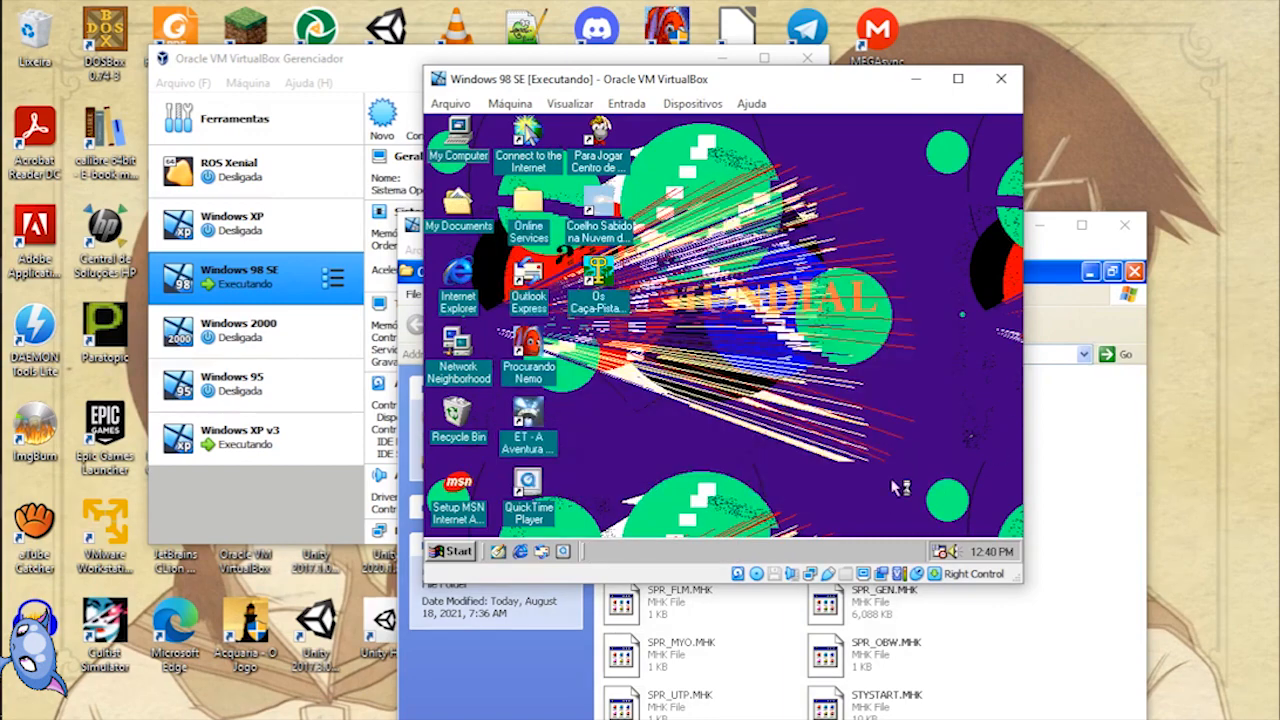
Step: Insert 0025 - Orly Desenhando Histórias.iso into the Windows 98 SE optical drive with a forced unmount, and allow mouse capture
left_click(692, 103)
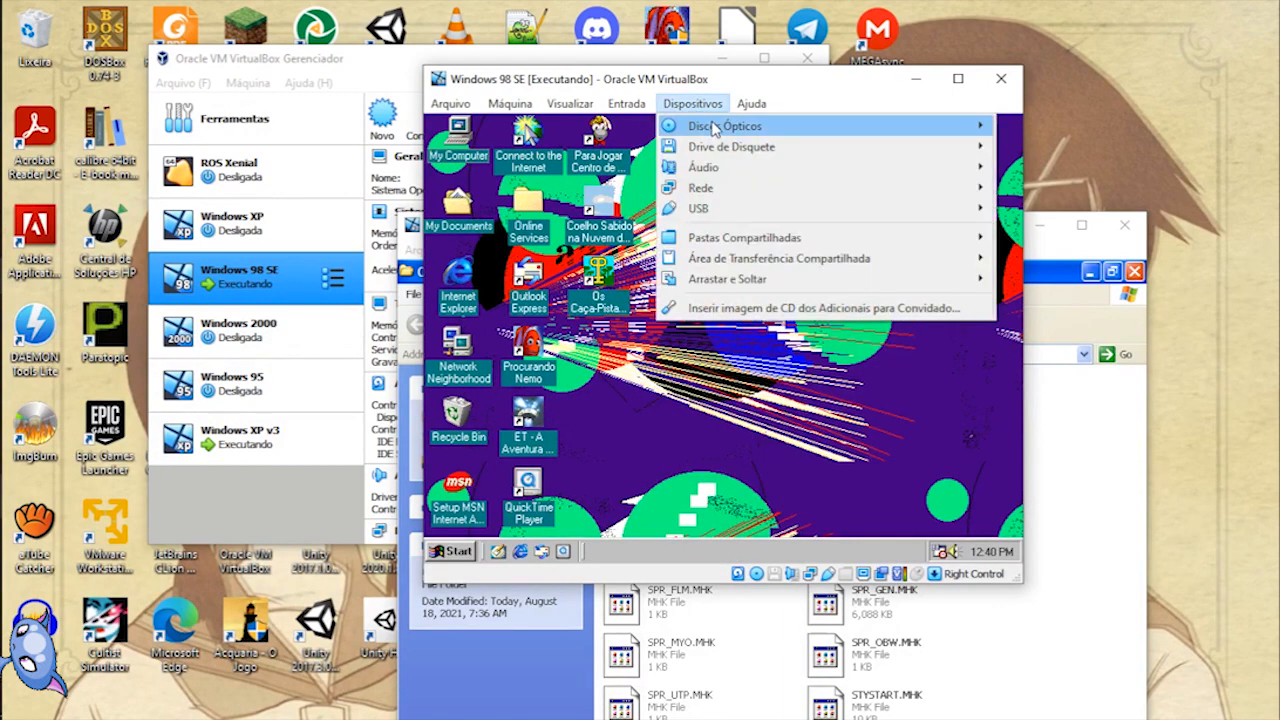
mouse_move(713, 127)
left_click(478, 180)
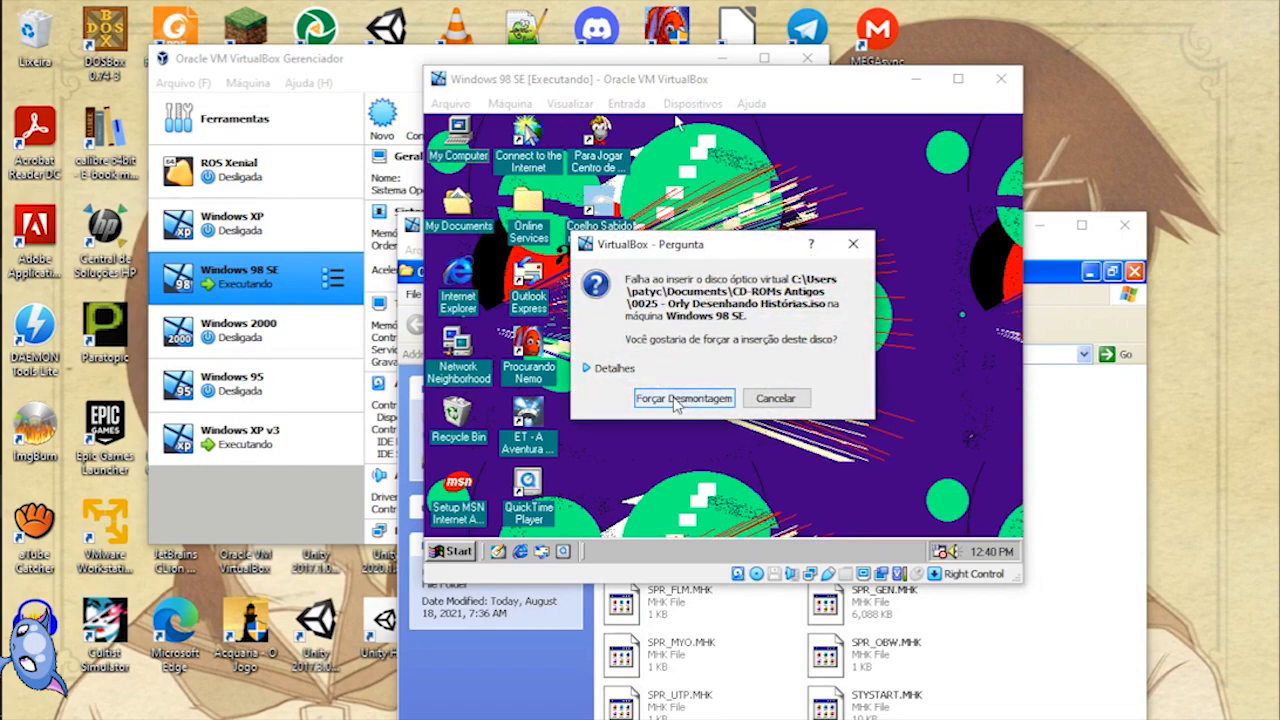
left_click(676, 399)
left_click(455, 555)
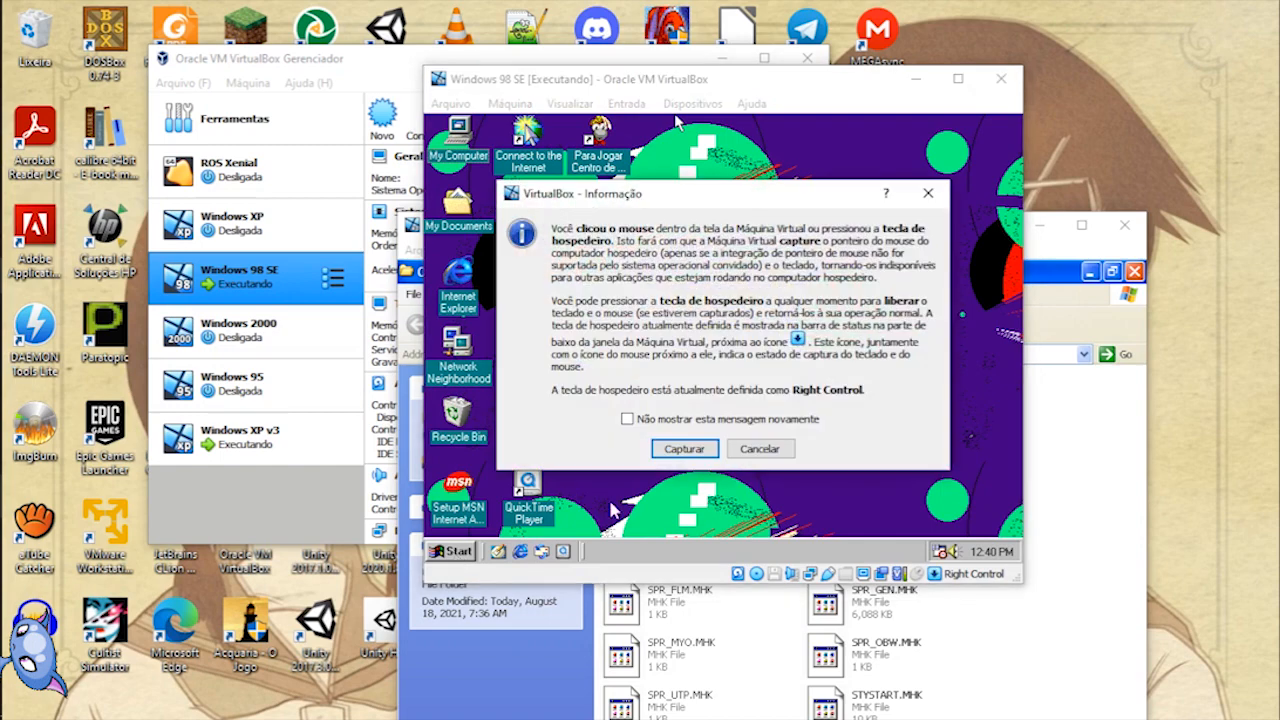
left_click(683, 451)
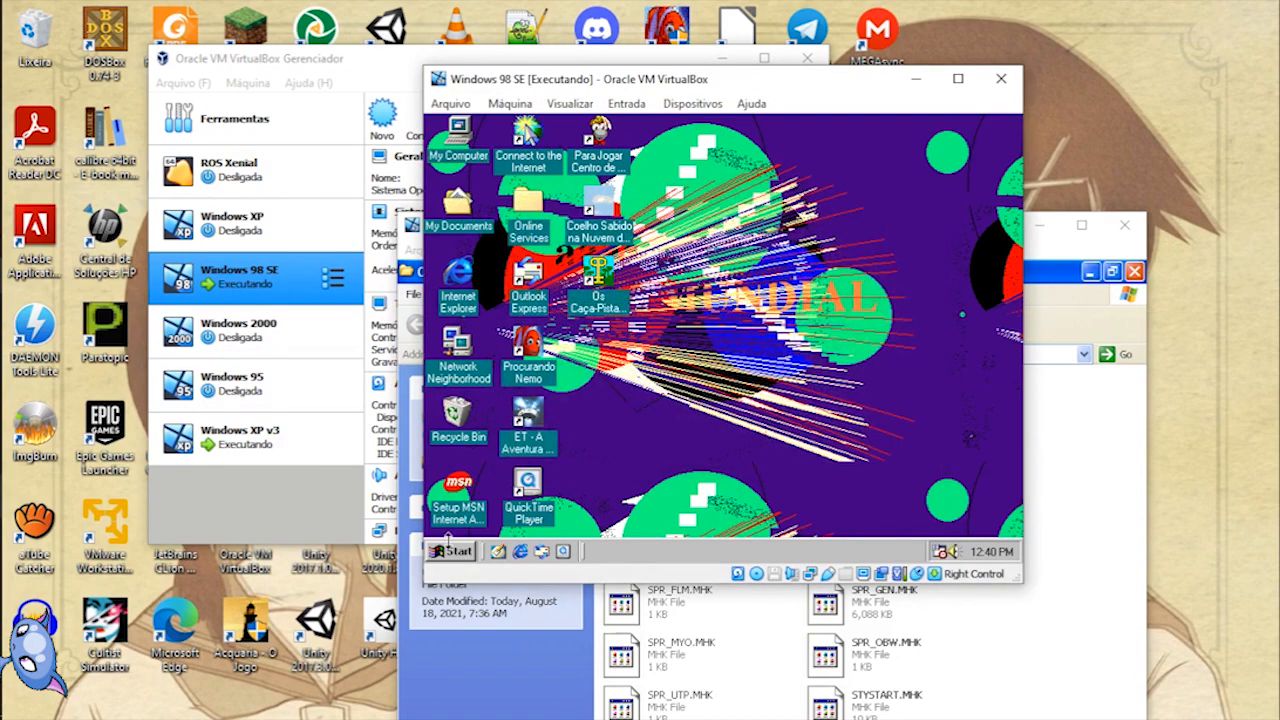
Step: Run the Orly (D:) disc from My Computer in Windows 98, and leave its CD Expert Kids opening screen
left_click(450, 556)
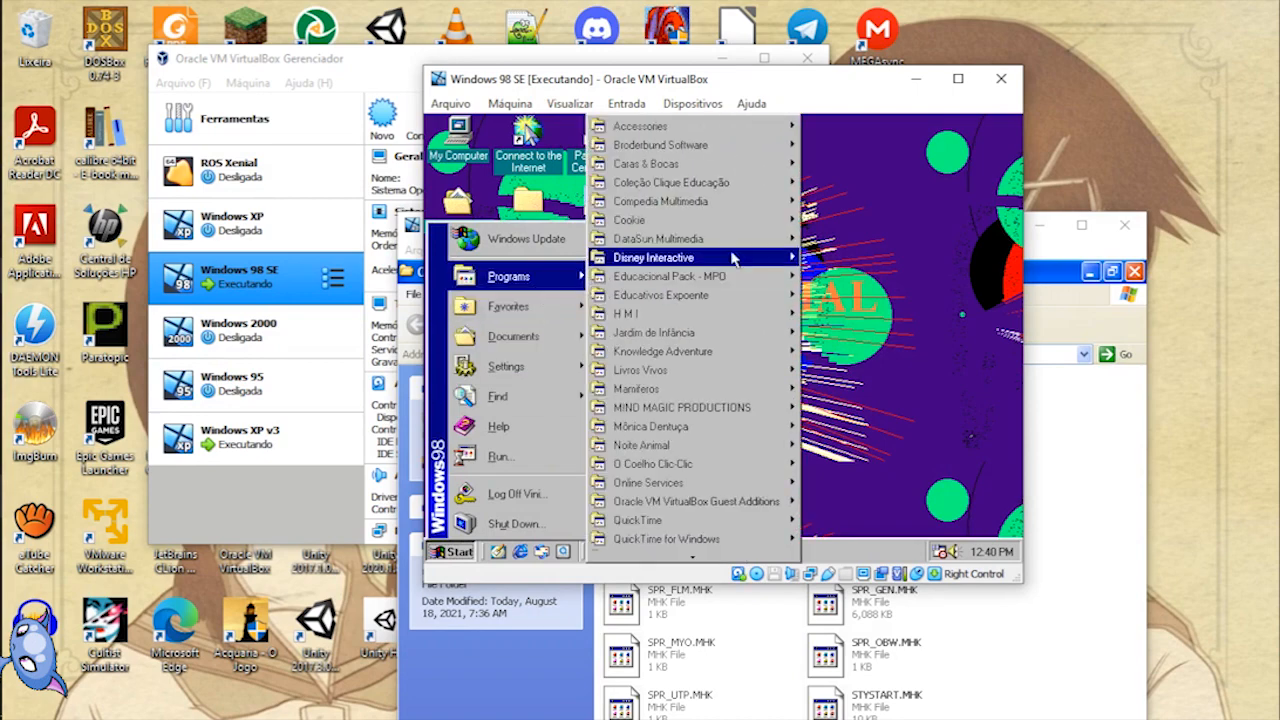
left_click(870, 243)
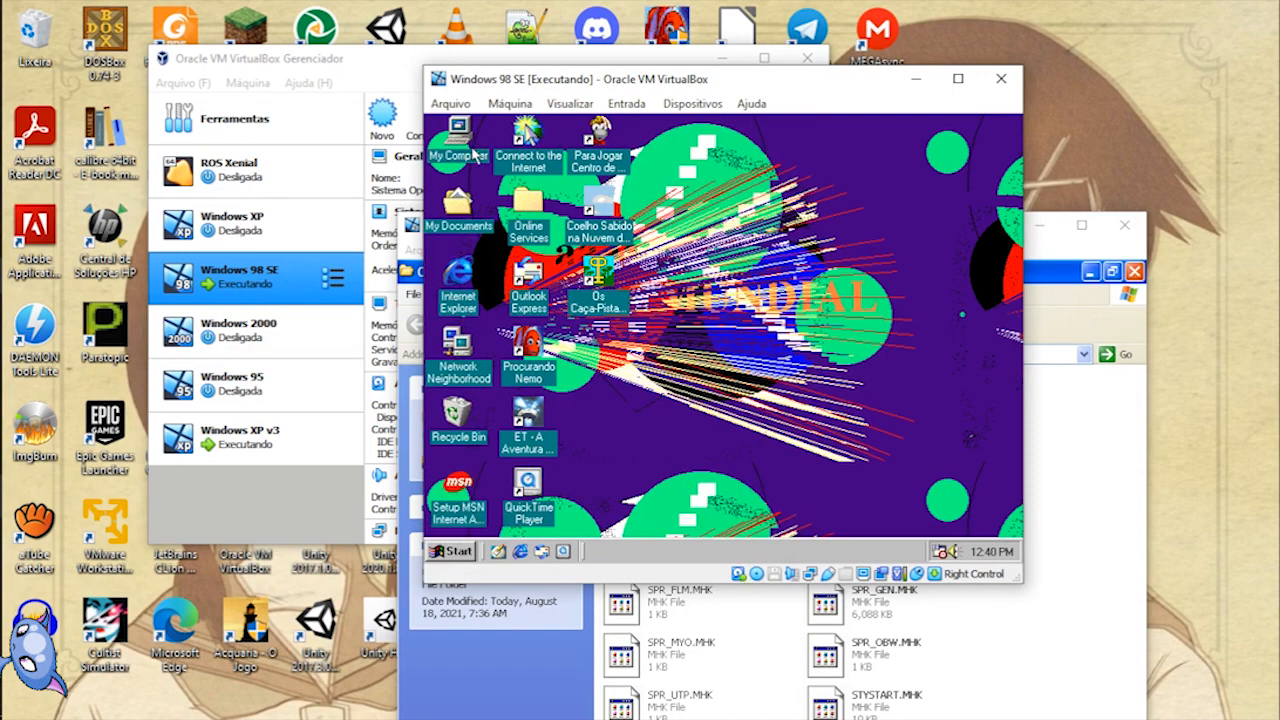
double_click(475, 150)
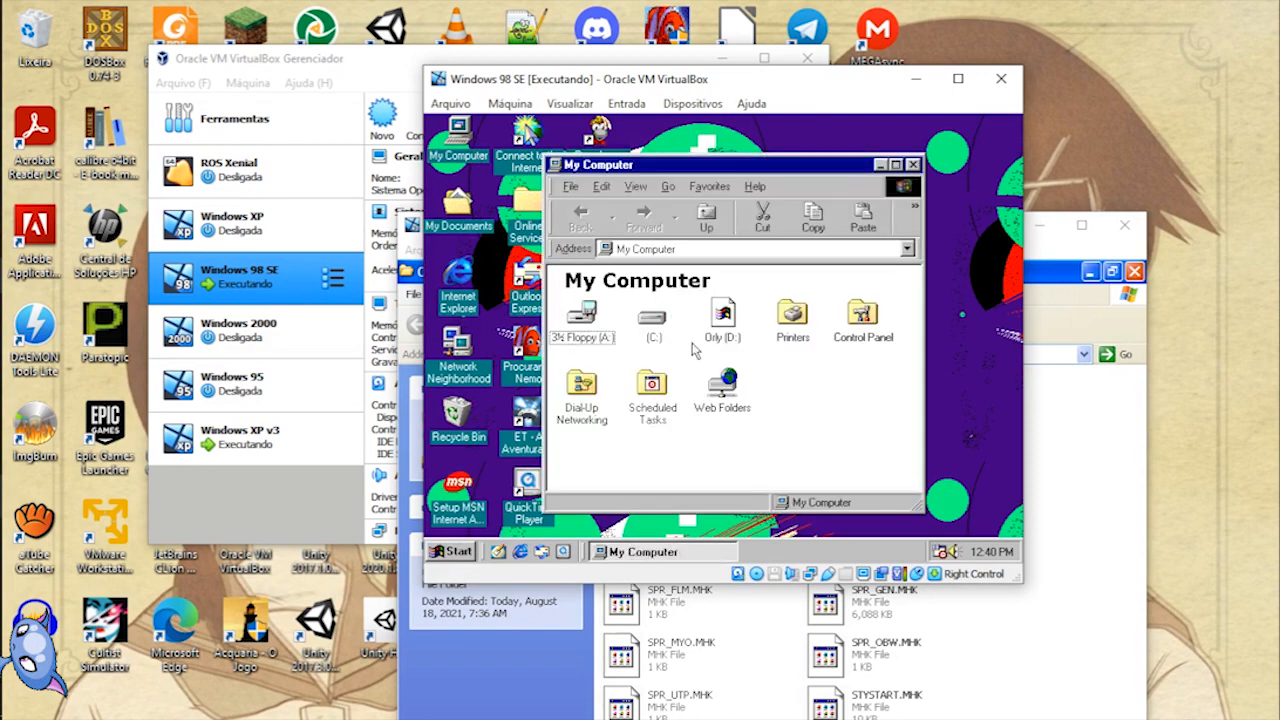
left_click(724, 330)
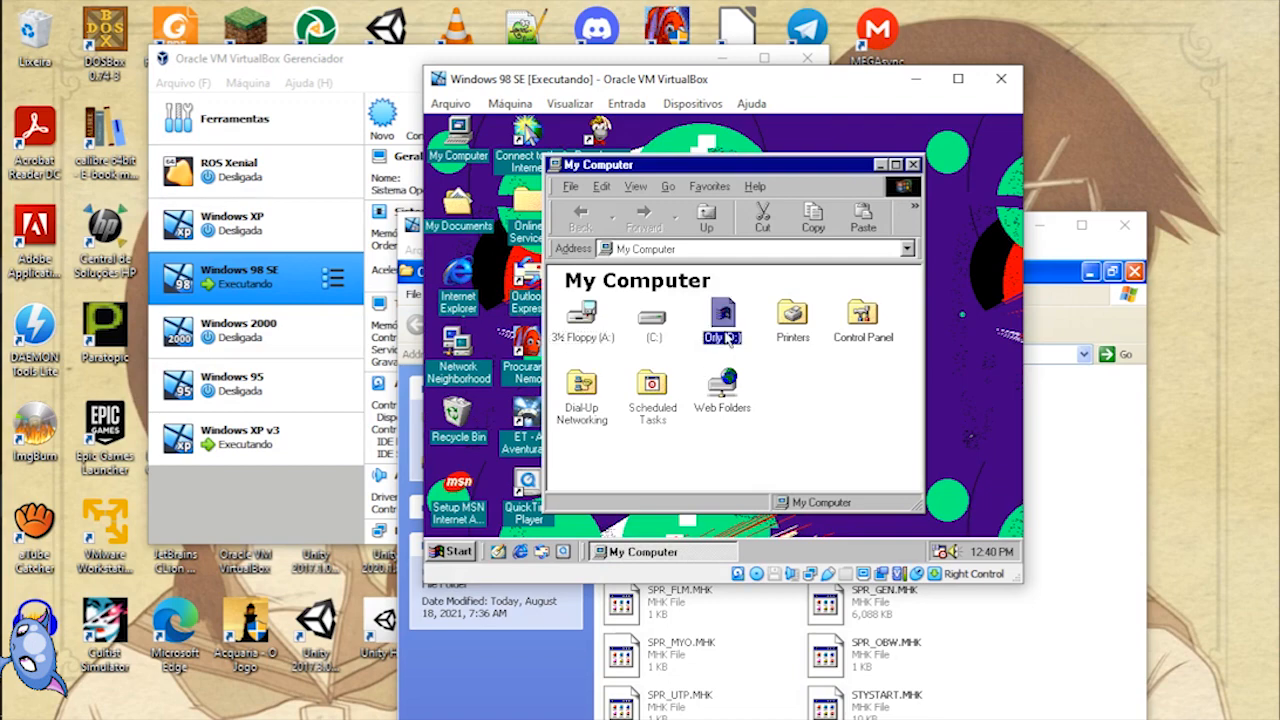
left_click(726, 338)
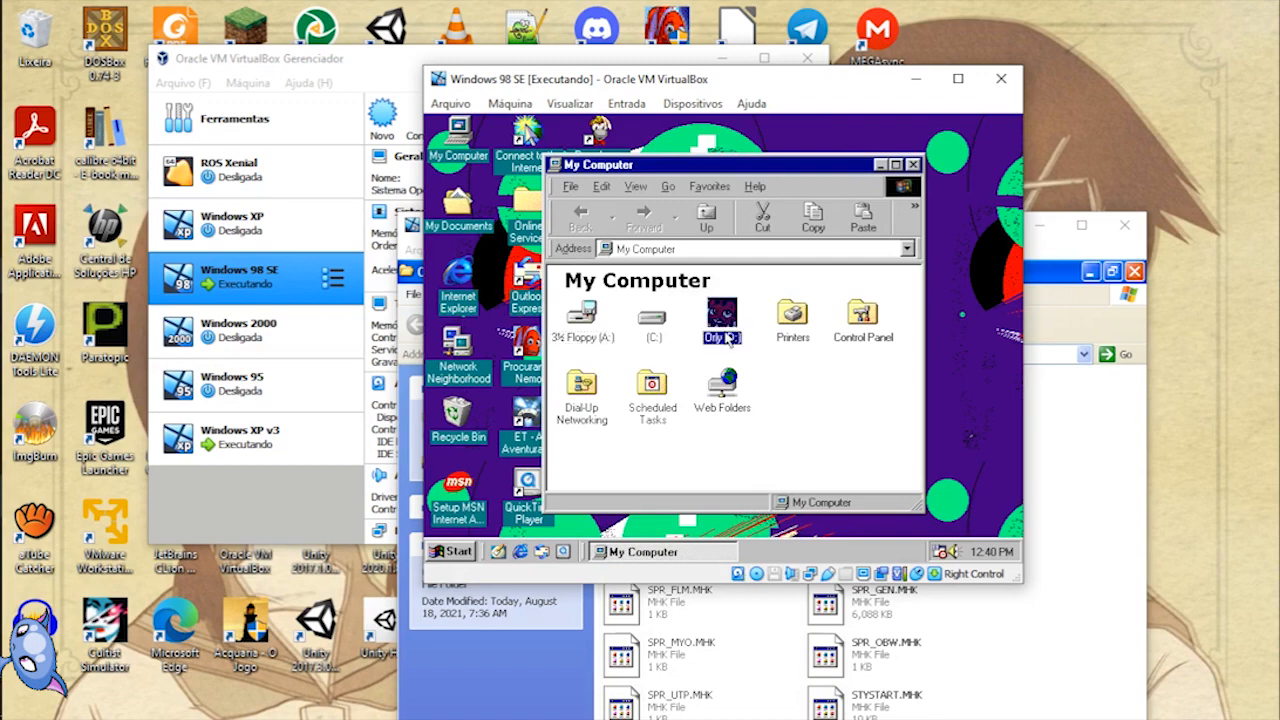
double_click(724, 338)
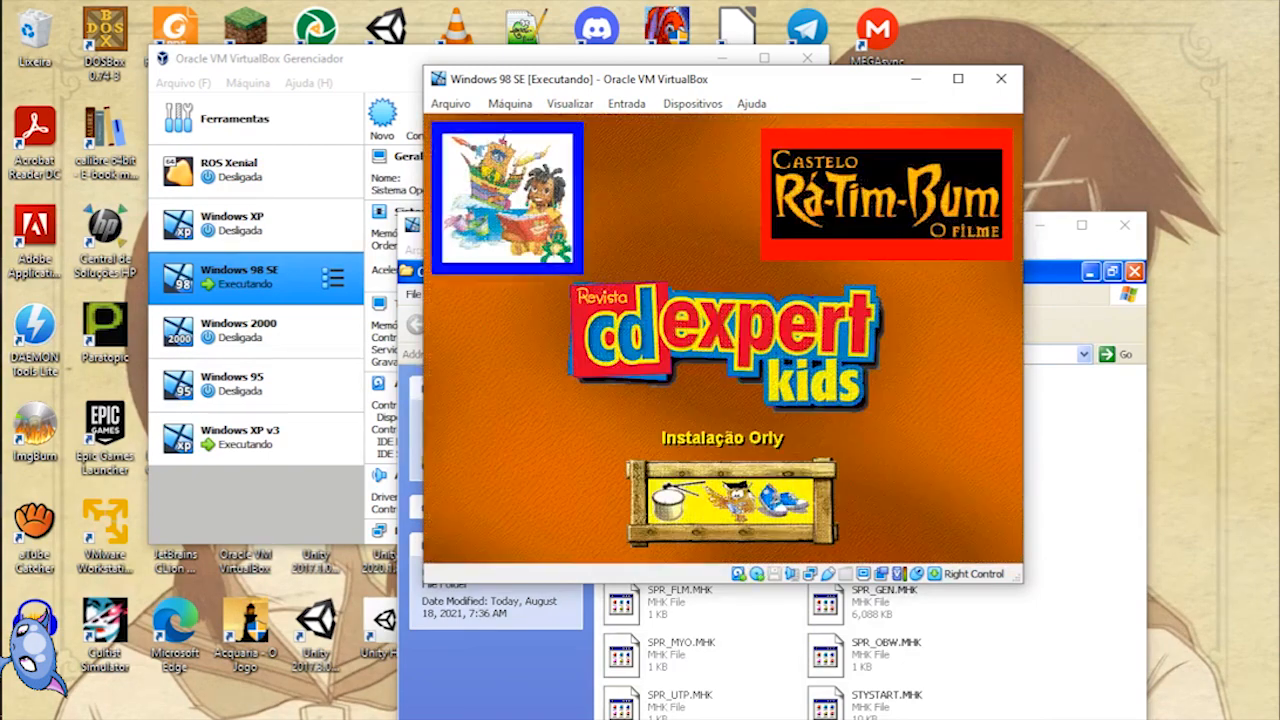
left_click(733, 427)
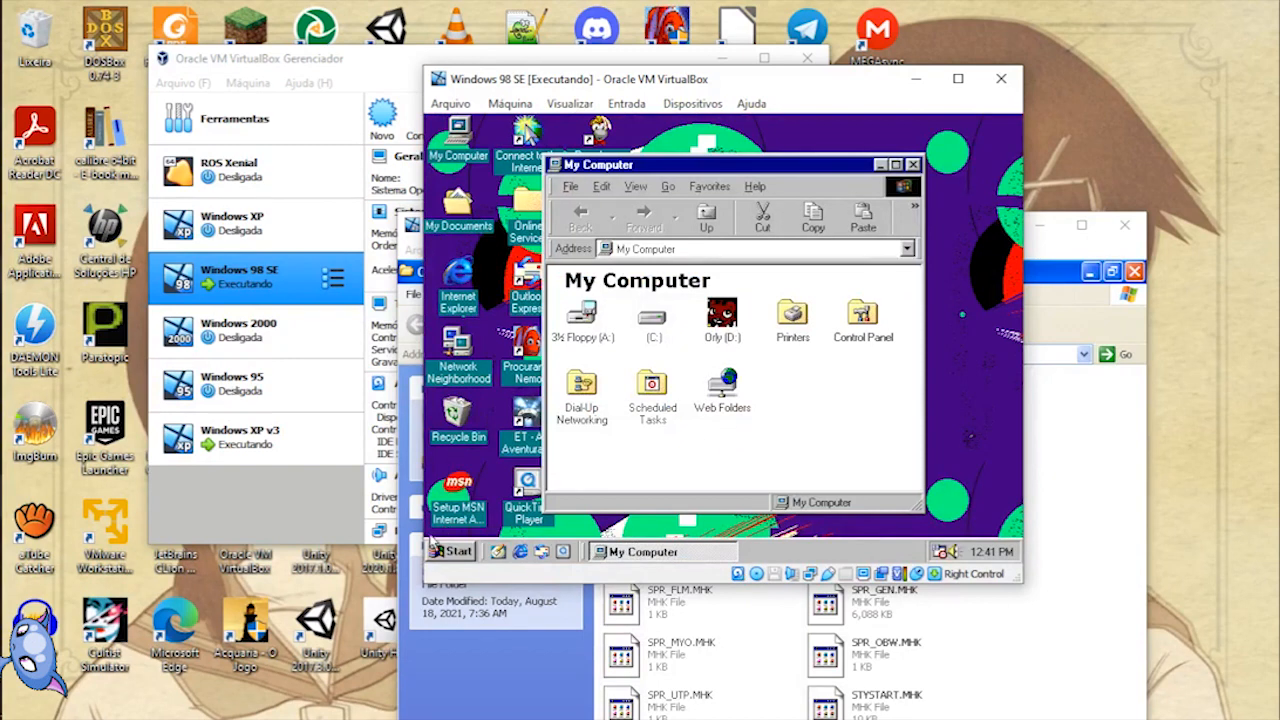
Step: Launch Orly's Draw-A-Story from the Broderbund Software programs in Windows 98, skip its intro, and quit the game by confirming with SIM
left_click(460, 552)
mouse_move(540, 287)
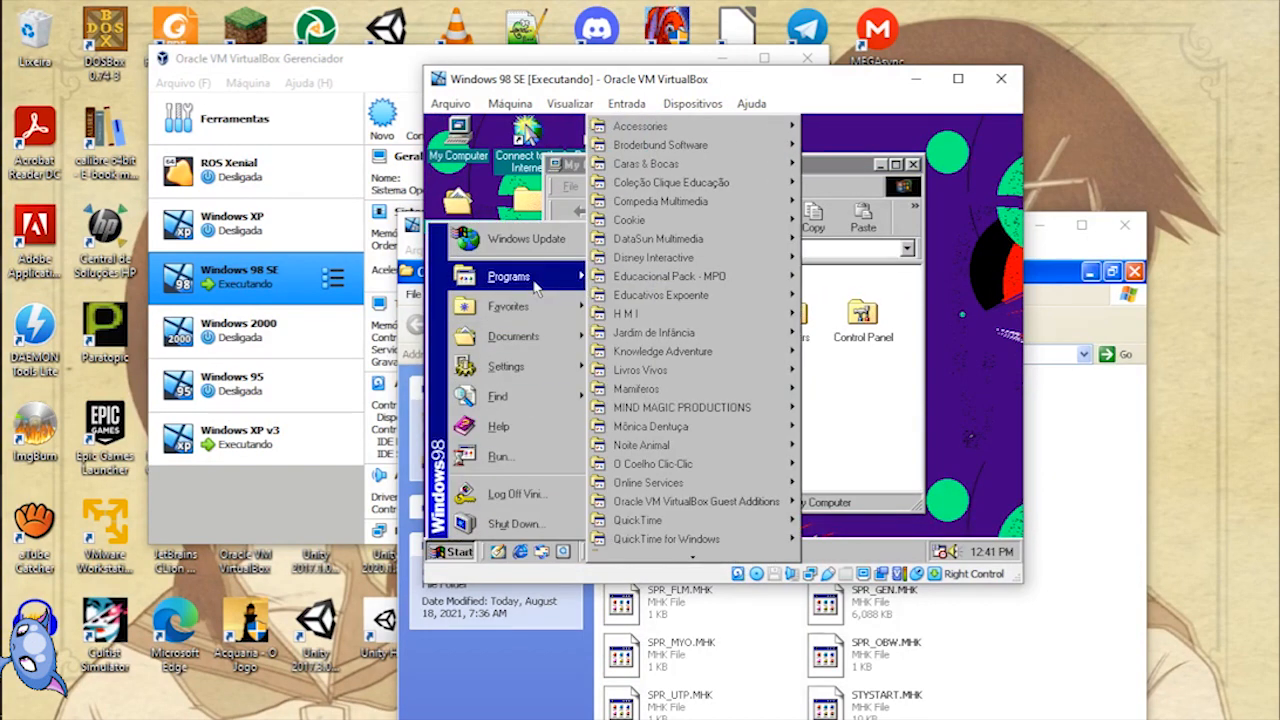
mouse_move(703, 145)
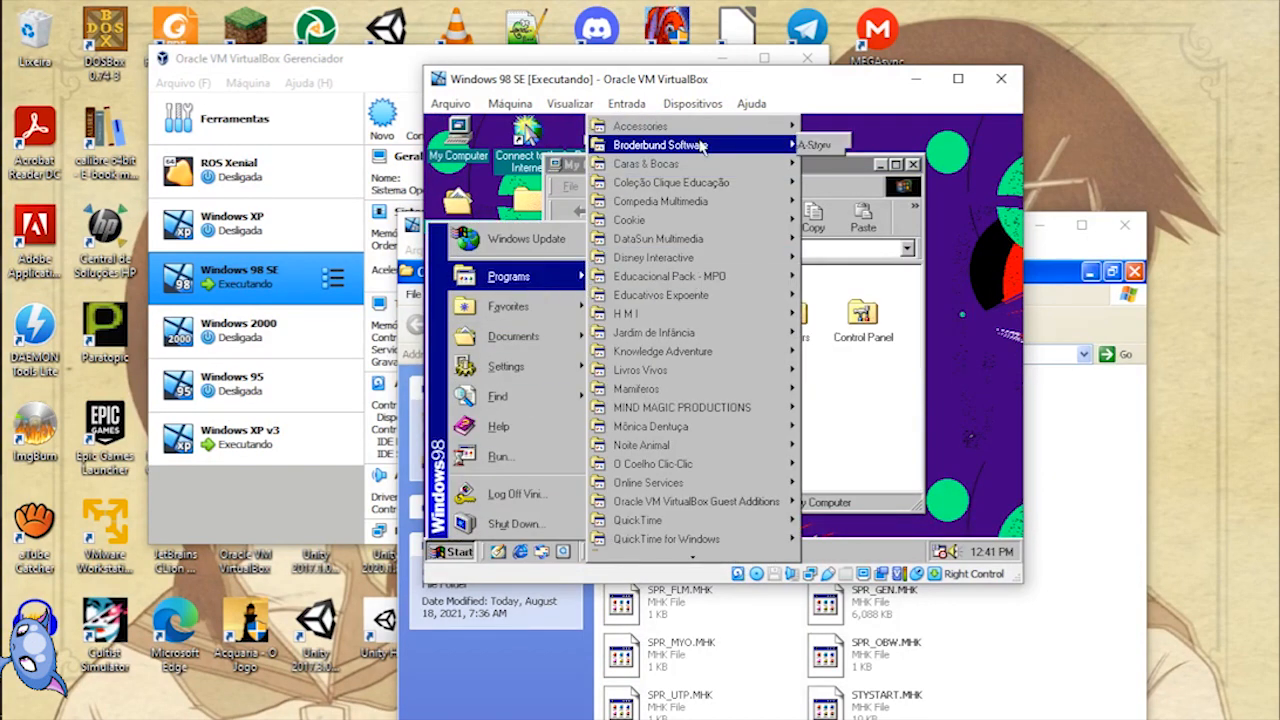
left_click(864, 147)
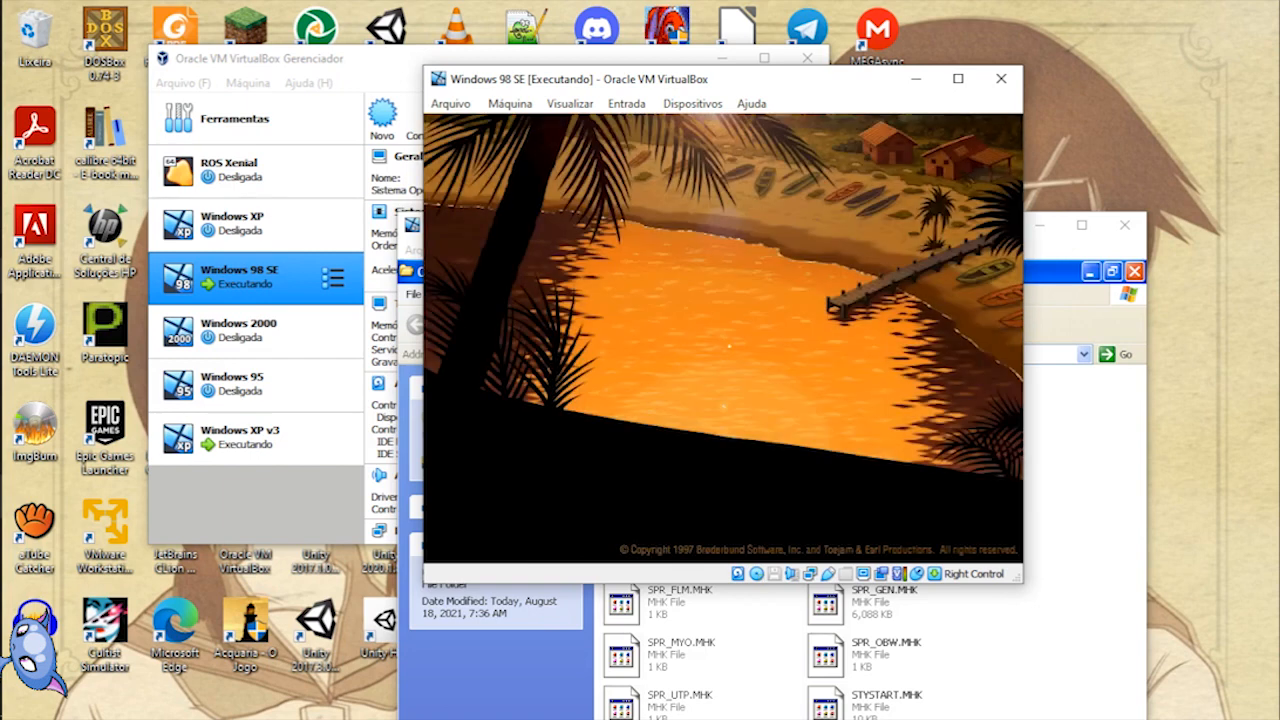
key("Escape")
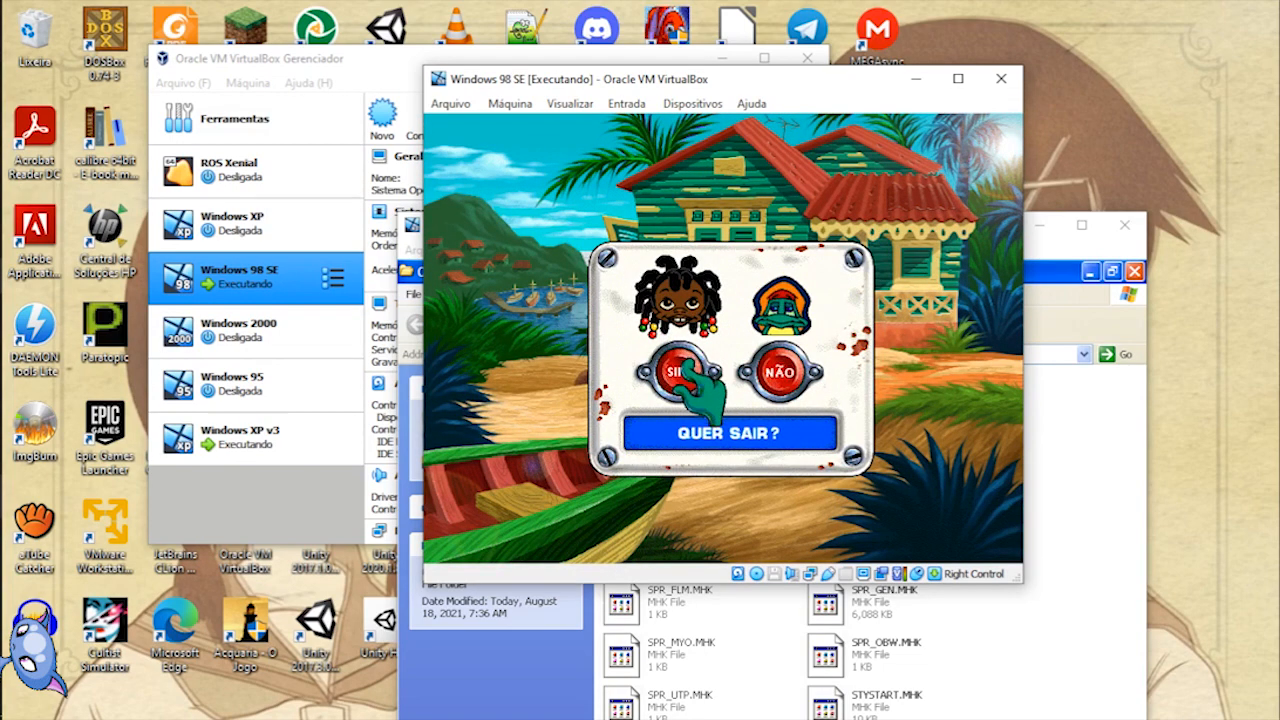
left_click(686, 364)
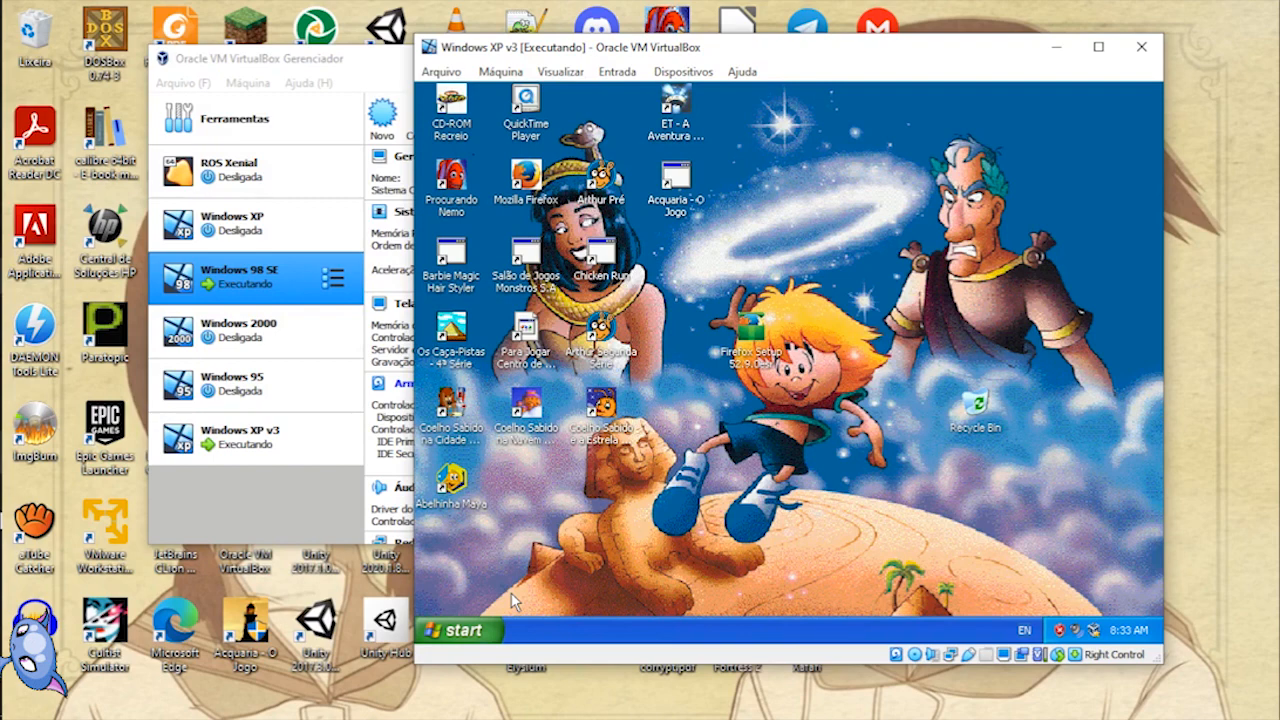
Step: Locate the target file of the Parque dos Mamíferos shortcut in Windows XP v3 through its properties, and maximize the disc's folder window
left_click(488, 636)
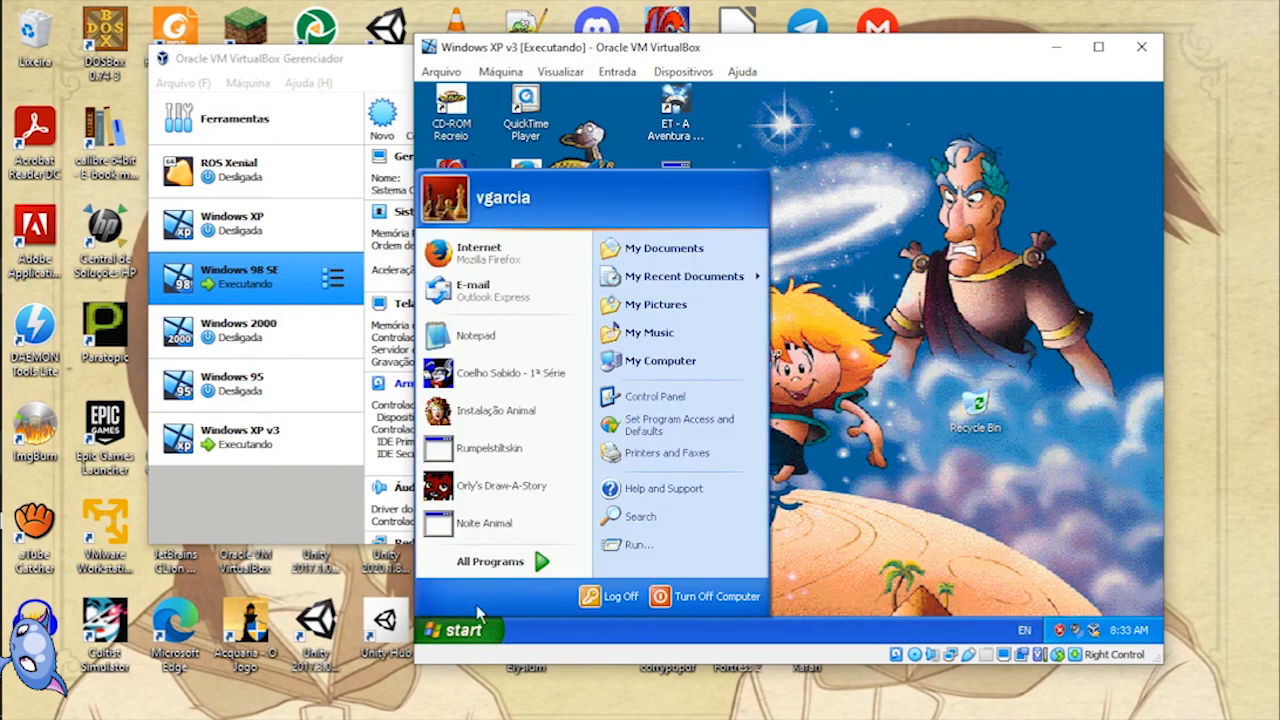
left_click(476, 562)
mouse_move(925, 450)
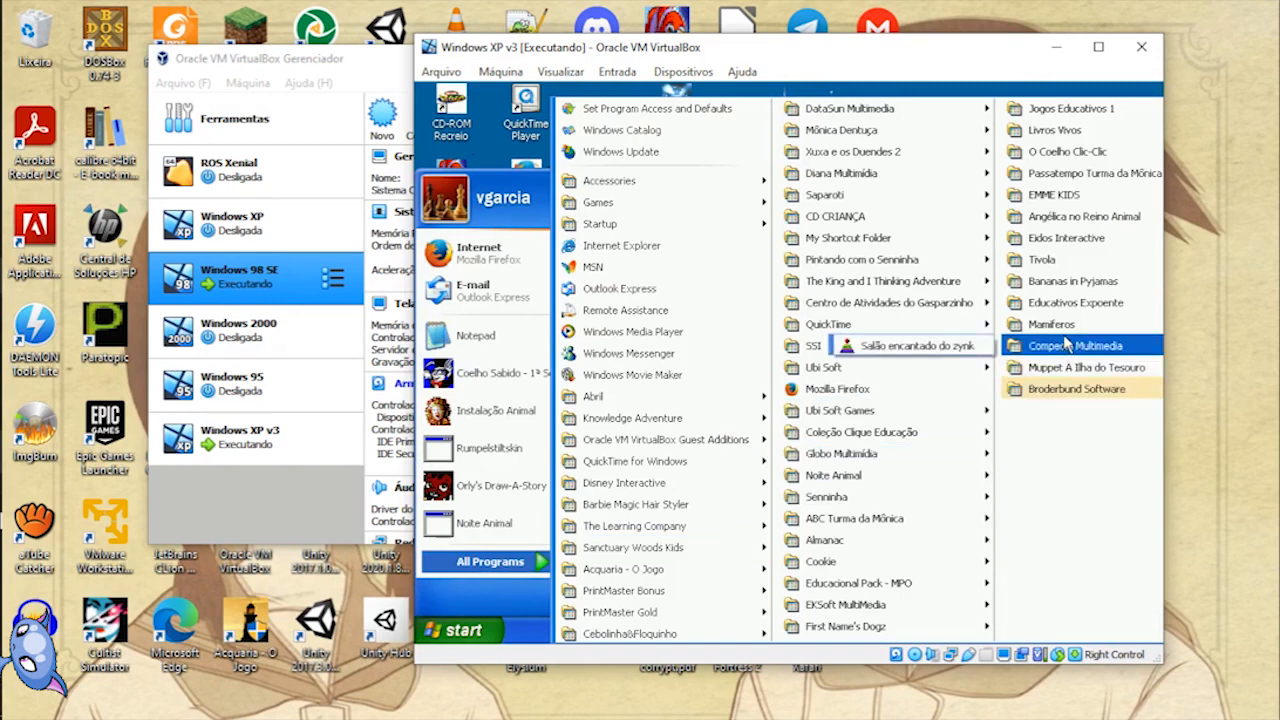
mouse_move(1050, 324)
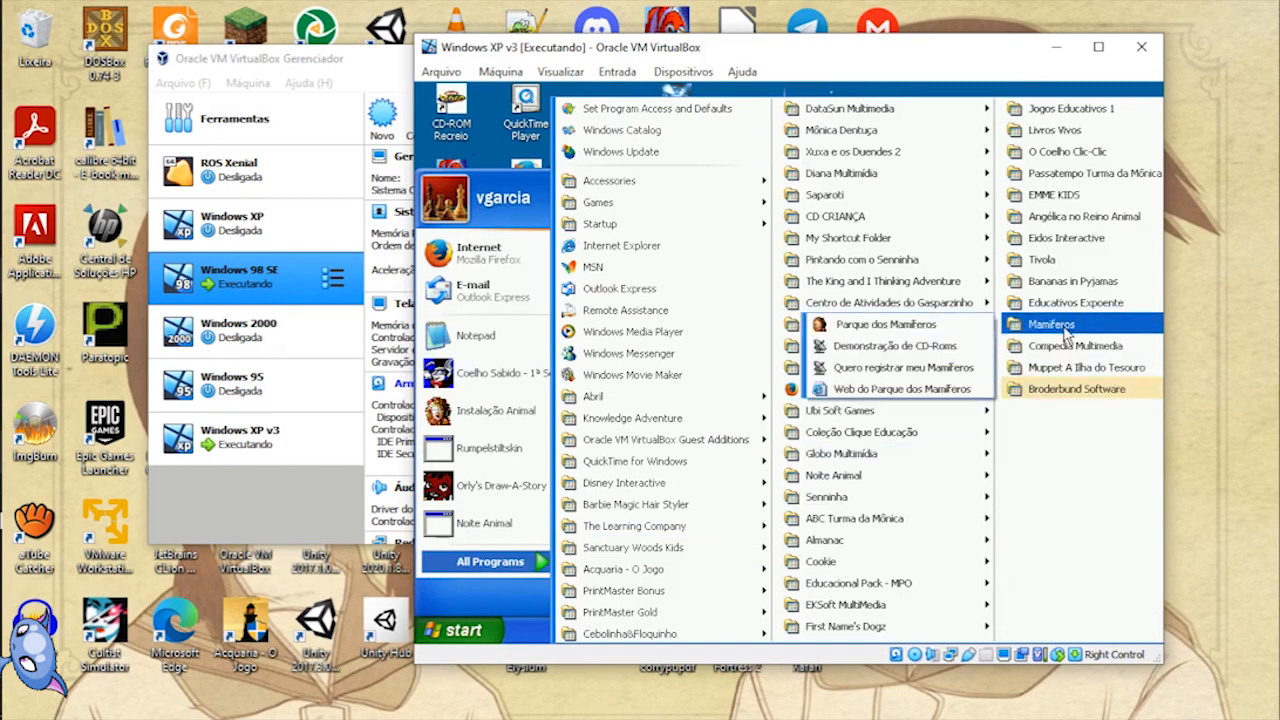
right_click(908, 330)
left_click(935, 515)
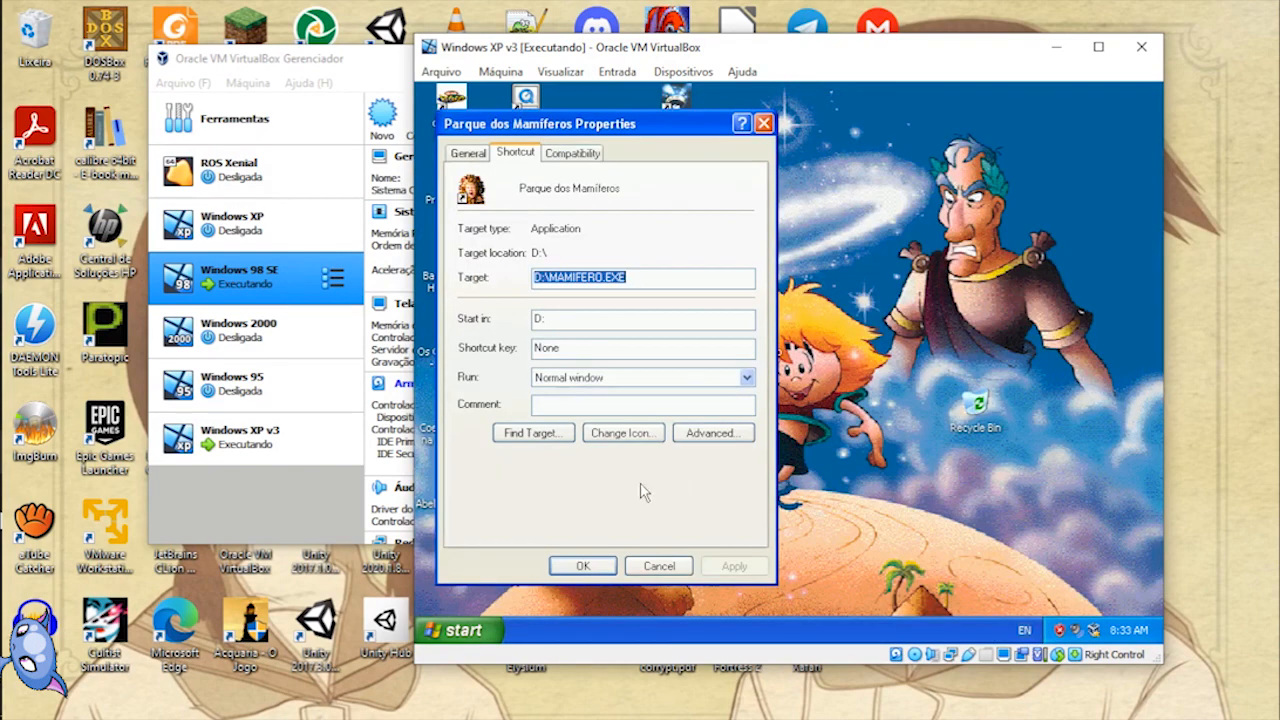
left_click(532, 433)
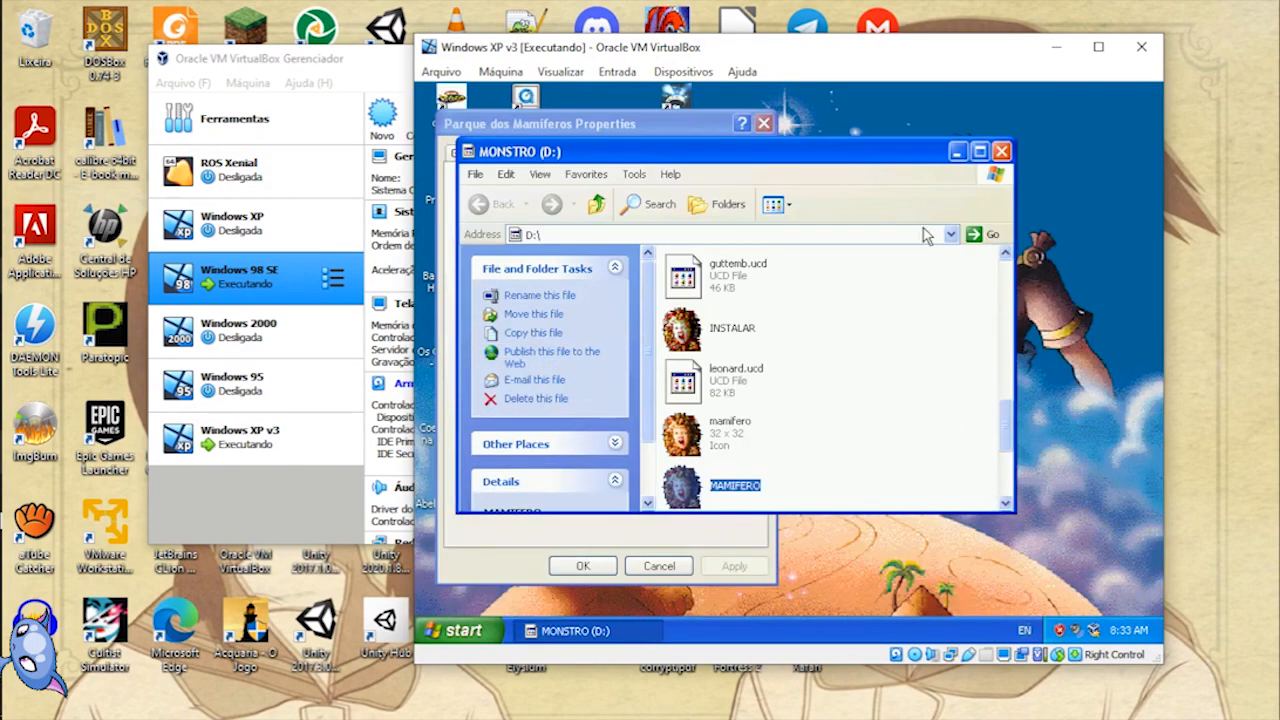
left_click(979, 151)
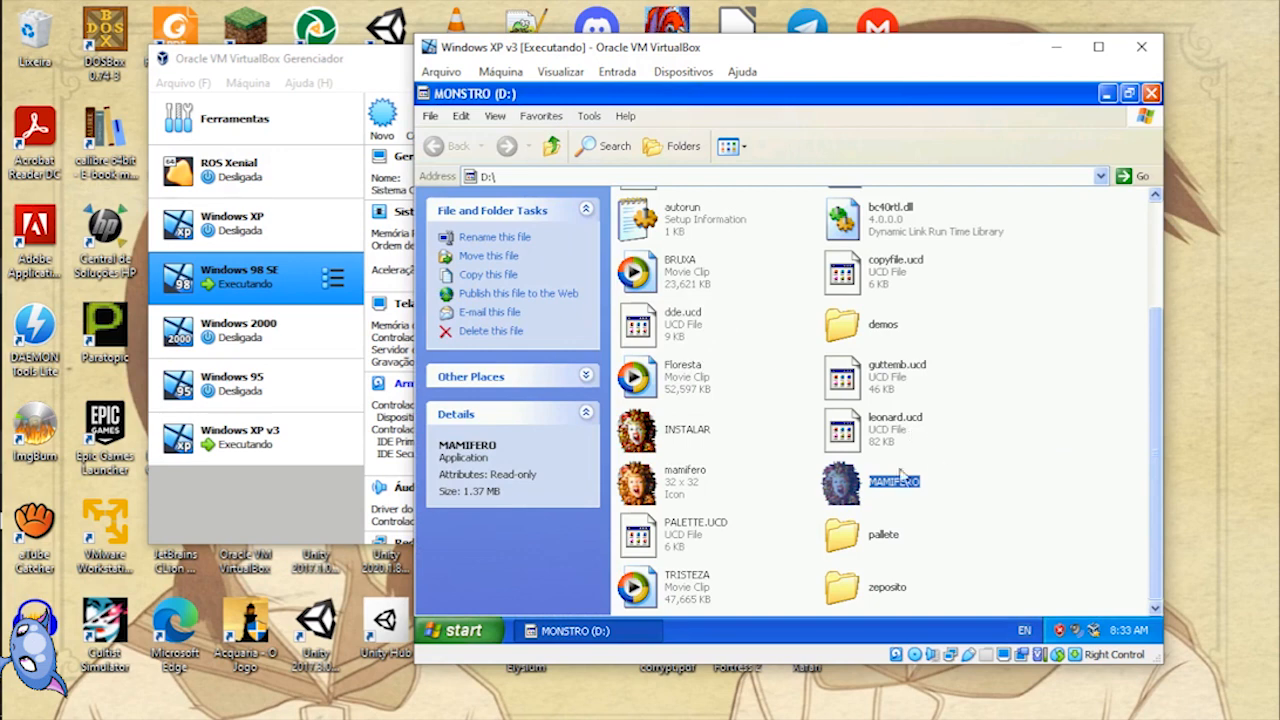
Step: Play the TRISTEZA movie clip from the MONSTRO (D:) disc, and close Windows Media Player
left_click(991, 451)
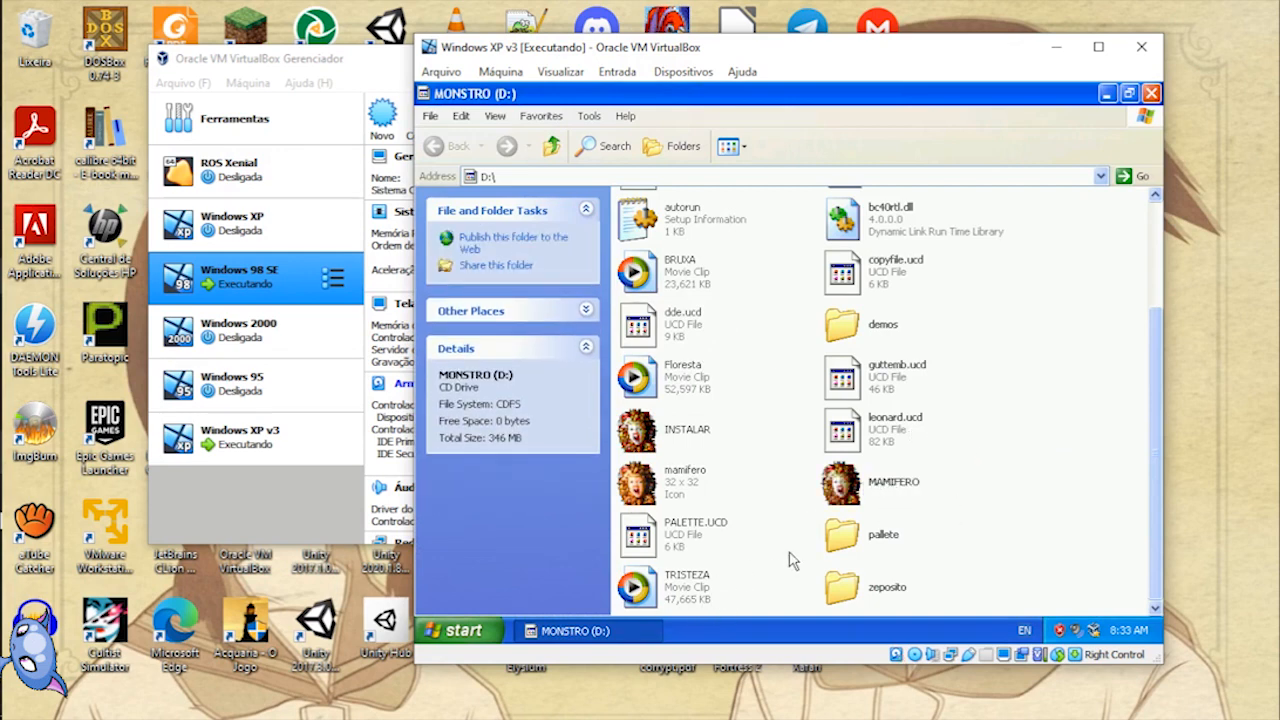
left_click(700, 588)
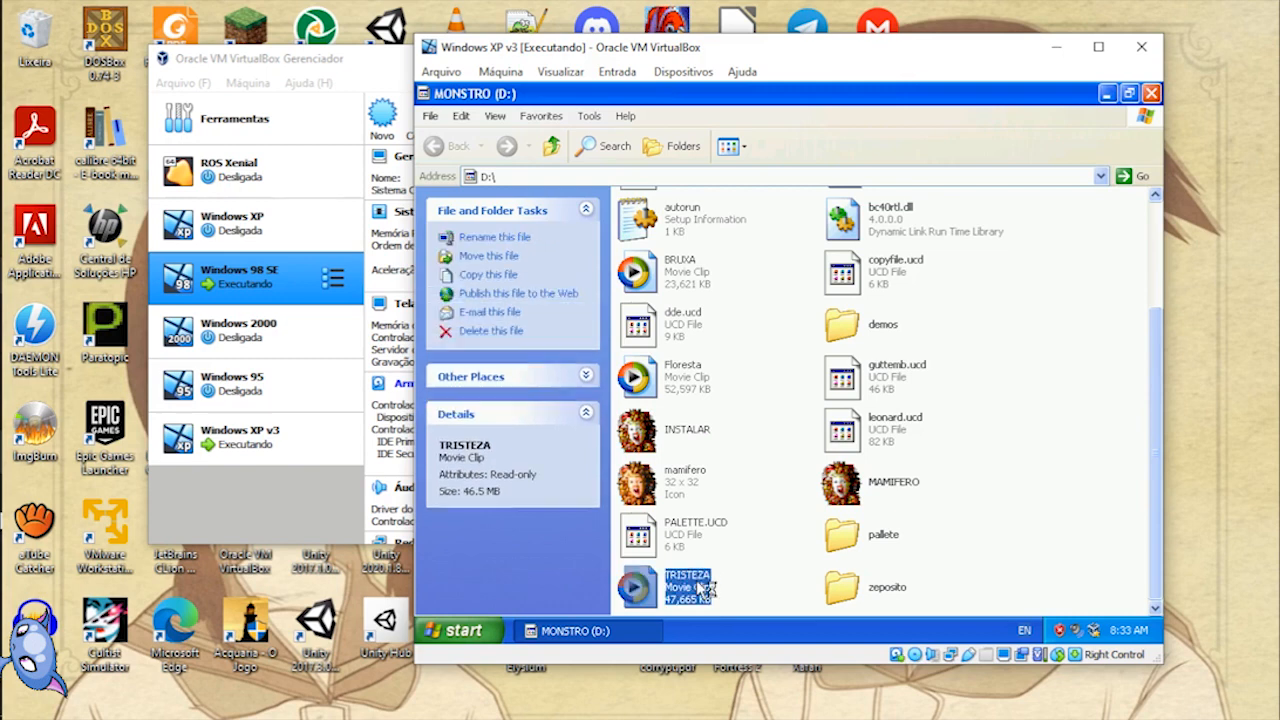
double_click(706, 589)
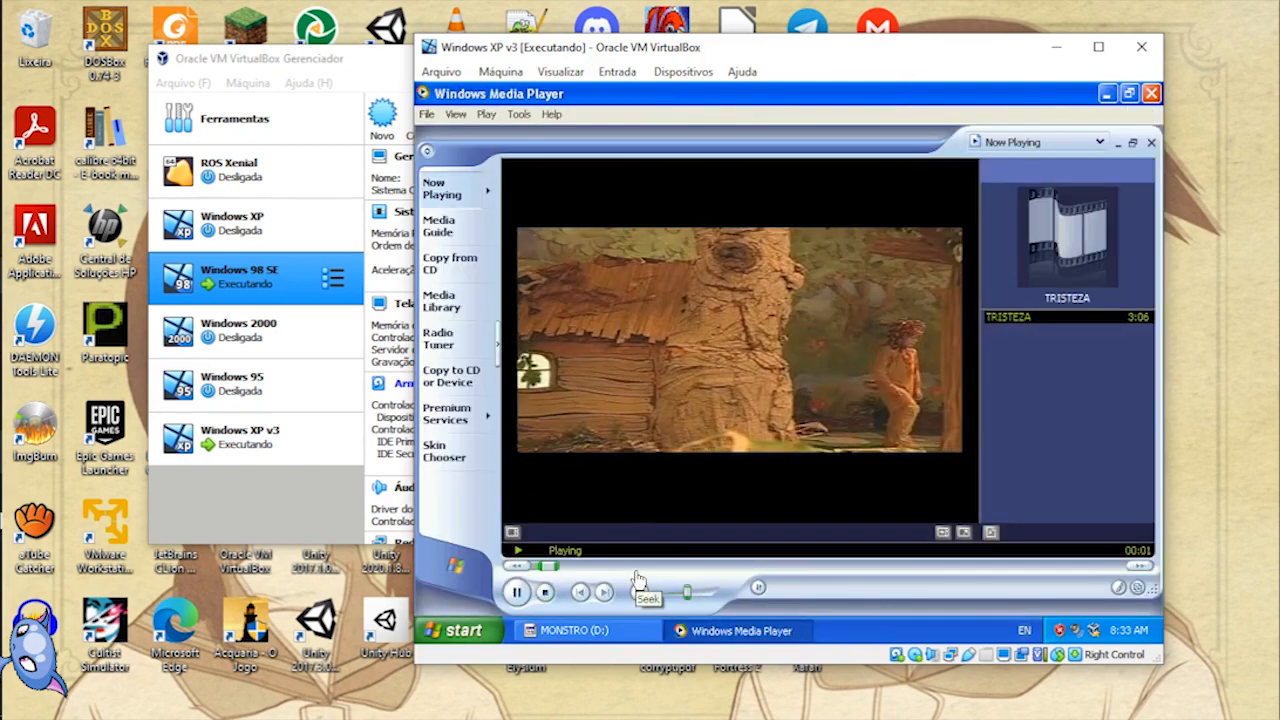
left_click(1151, 93)
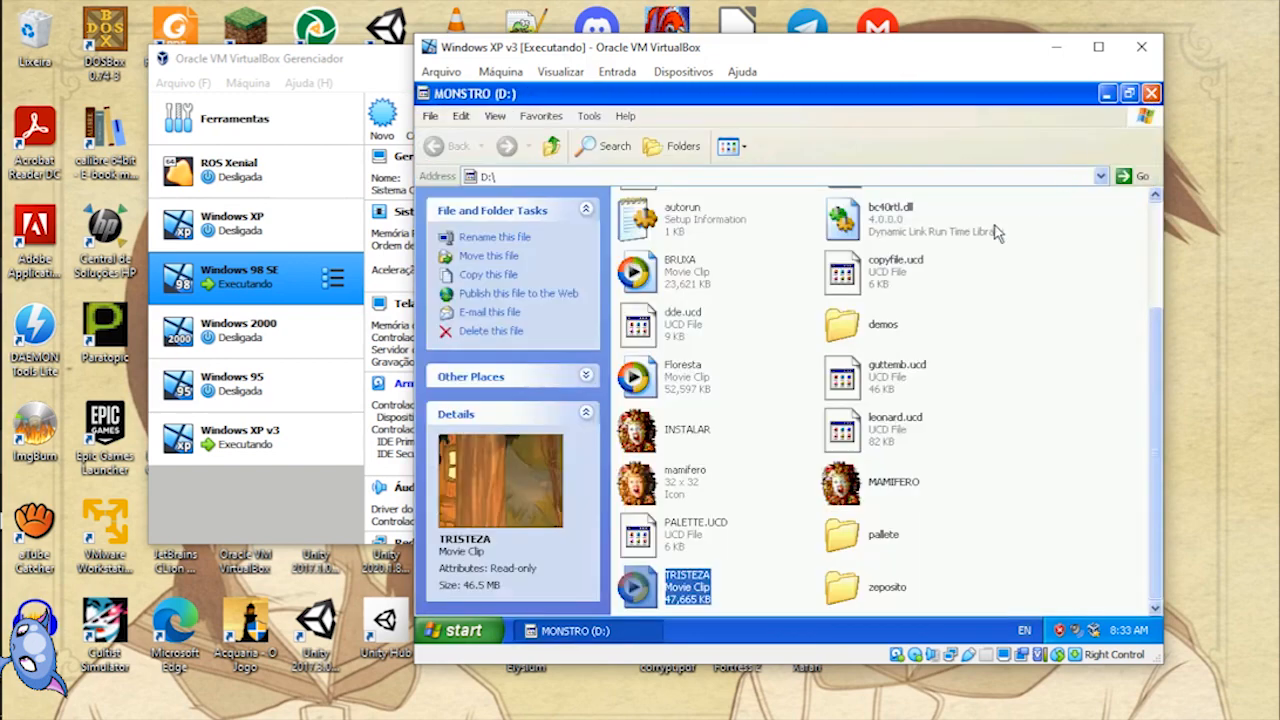
Step: Run the MAMIFERO application, answer the registration screen with "Lembre-me mais tarde", and exit the game
right_click(848, 503)
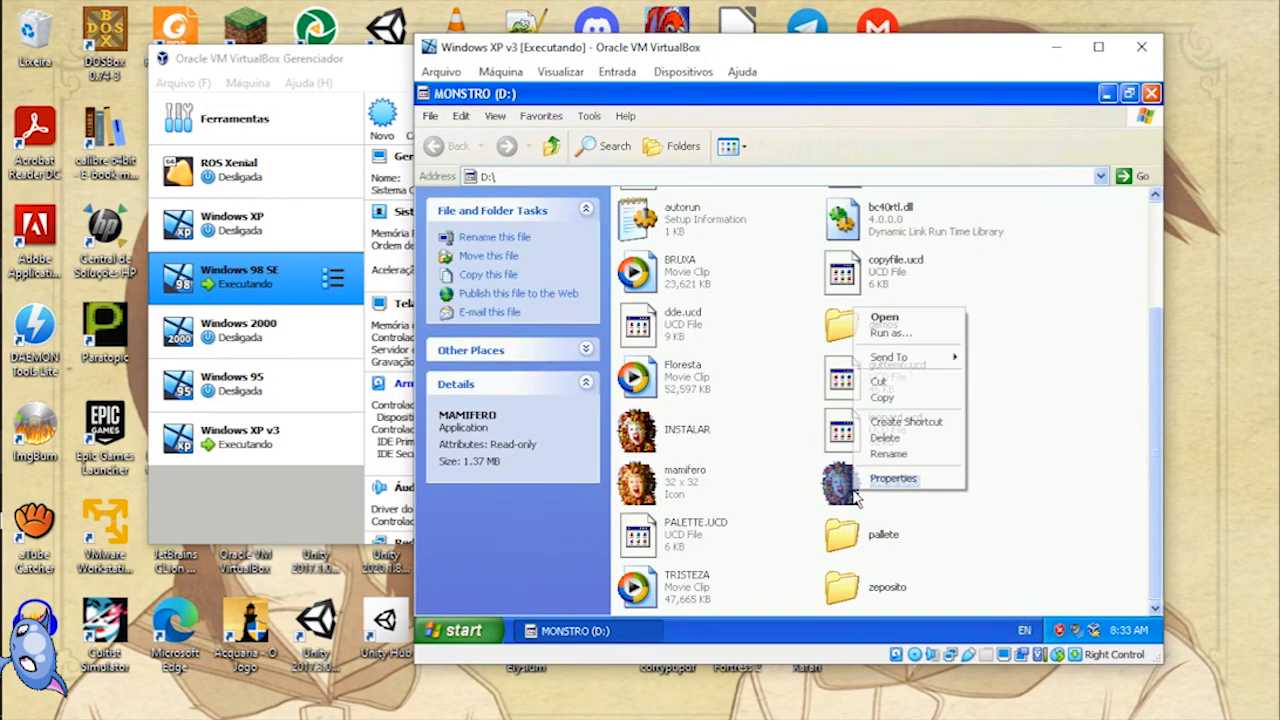
key("Return")
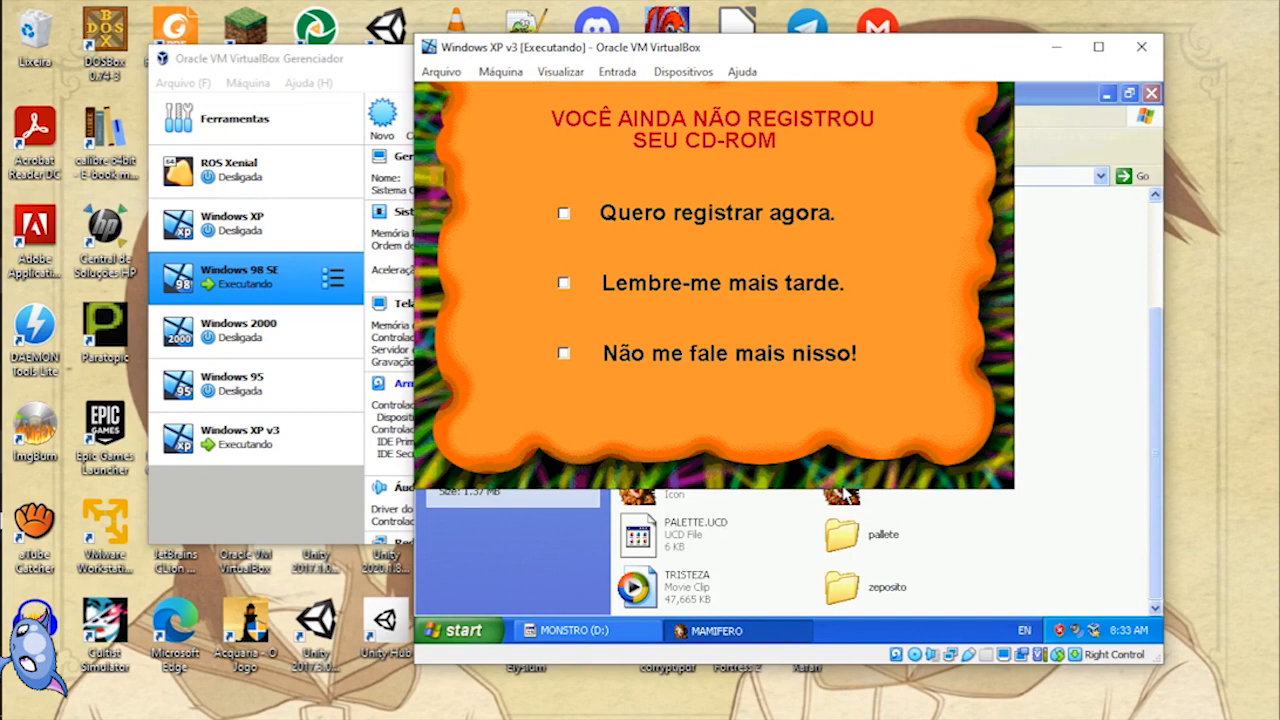
left_click(566, 286)
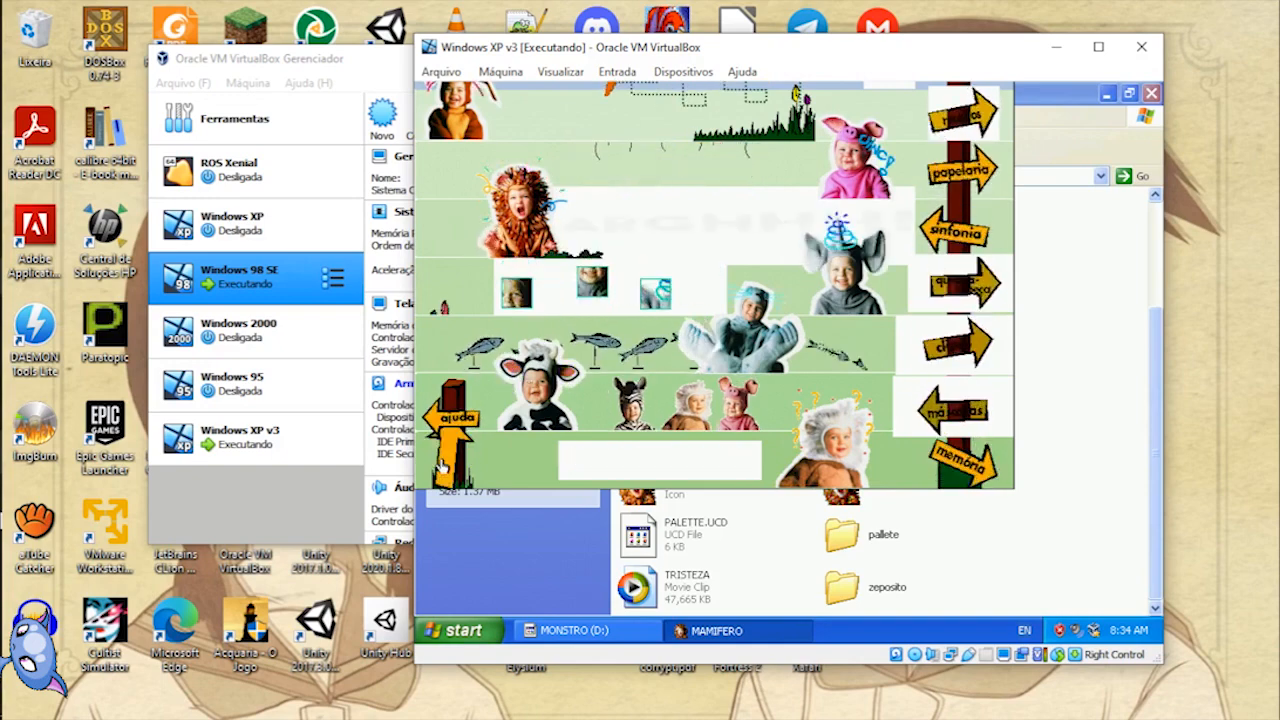
left_click(490, 466)
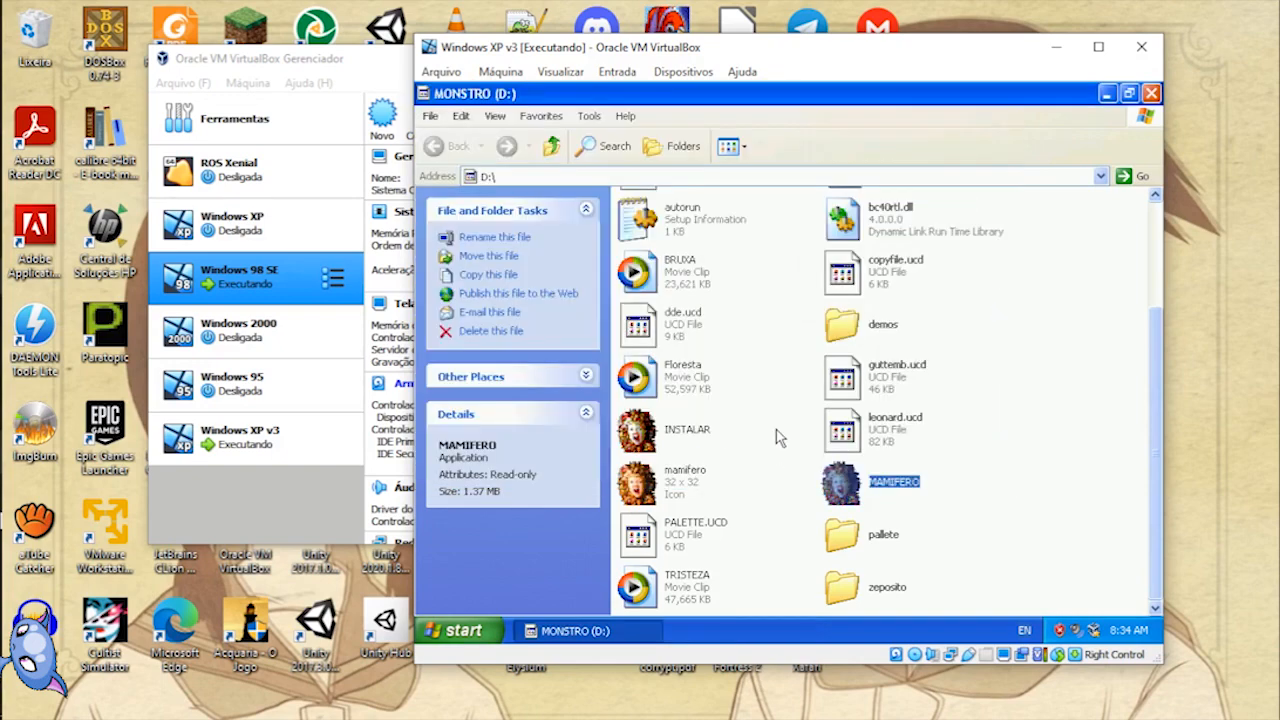
Step: Set MAMIFERO's compatibility to Windows 98 / Windows Me mode, 256 colors and 640 x 480 screen resolution, and apply it
right_click(836, 462)
left_click(880, 630)
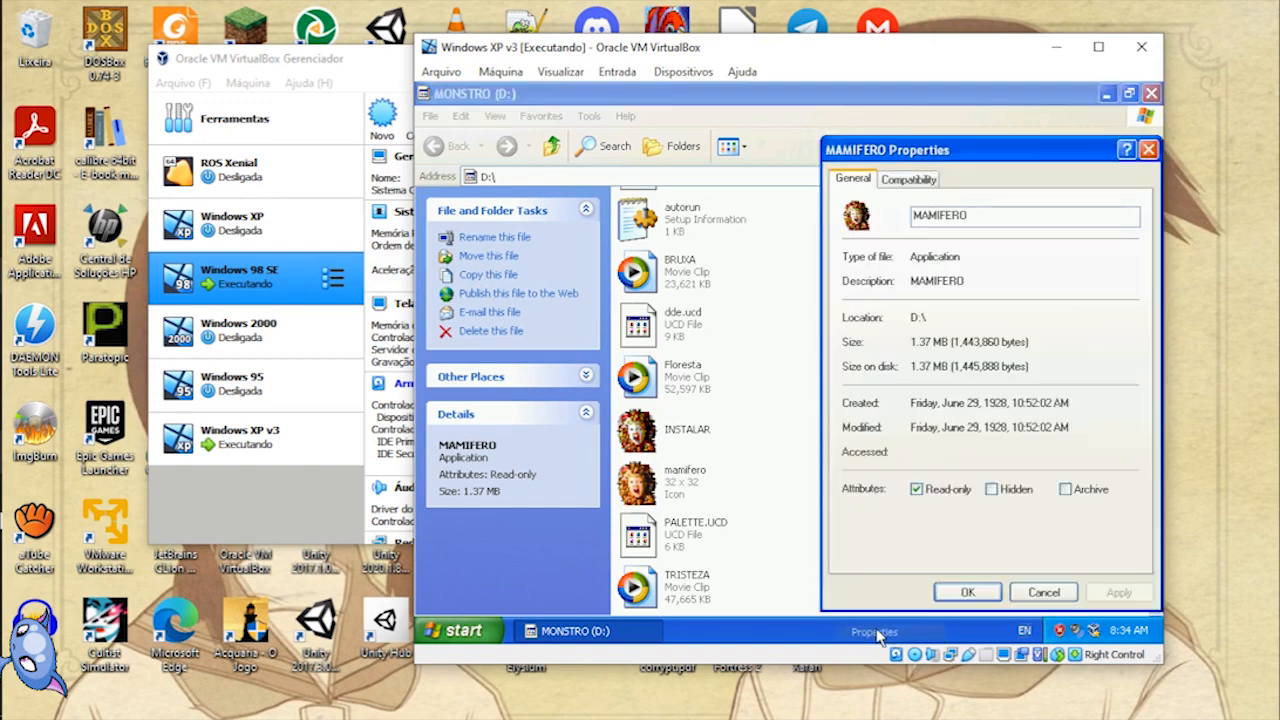
left_click(910, 180)
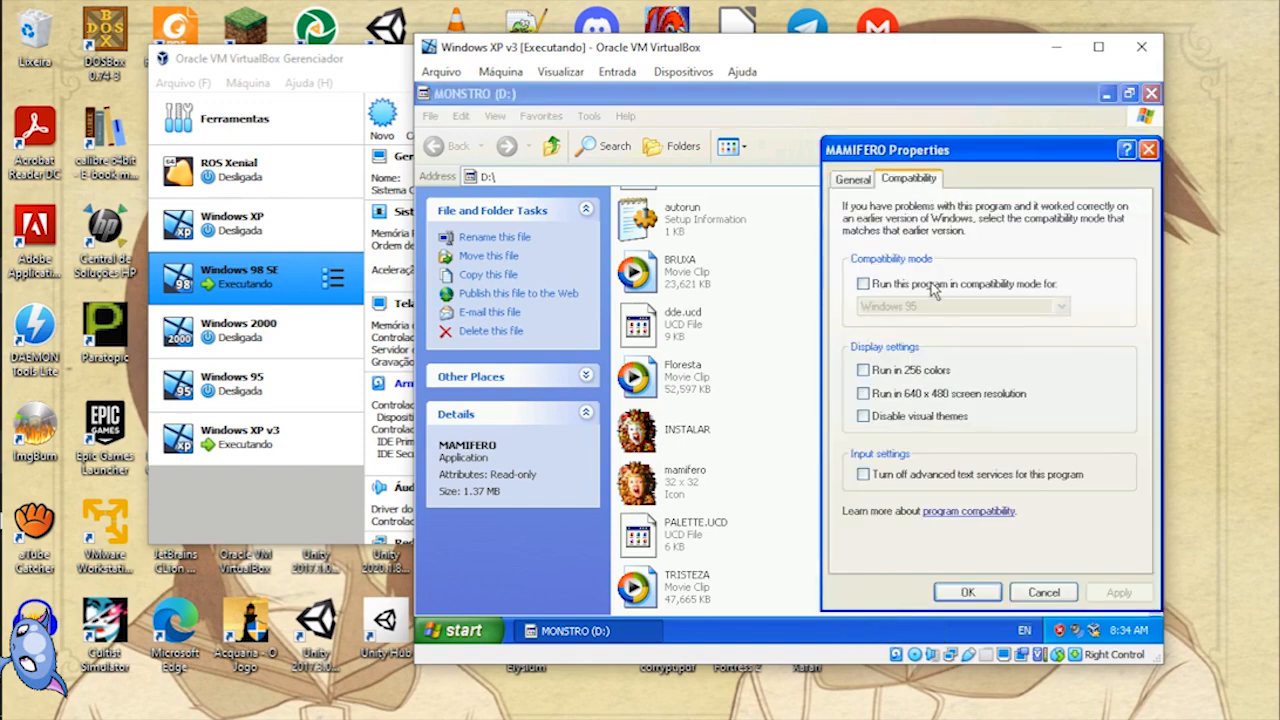
left_click(889, 372)
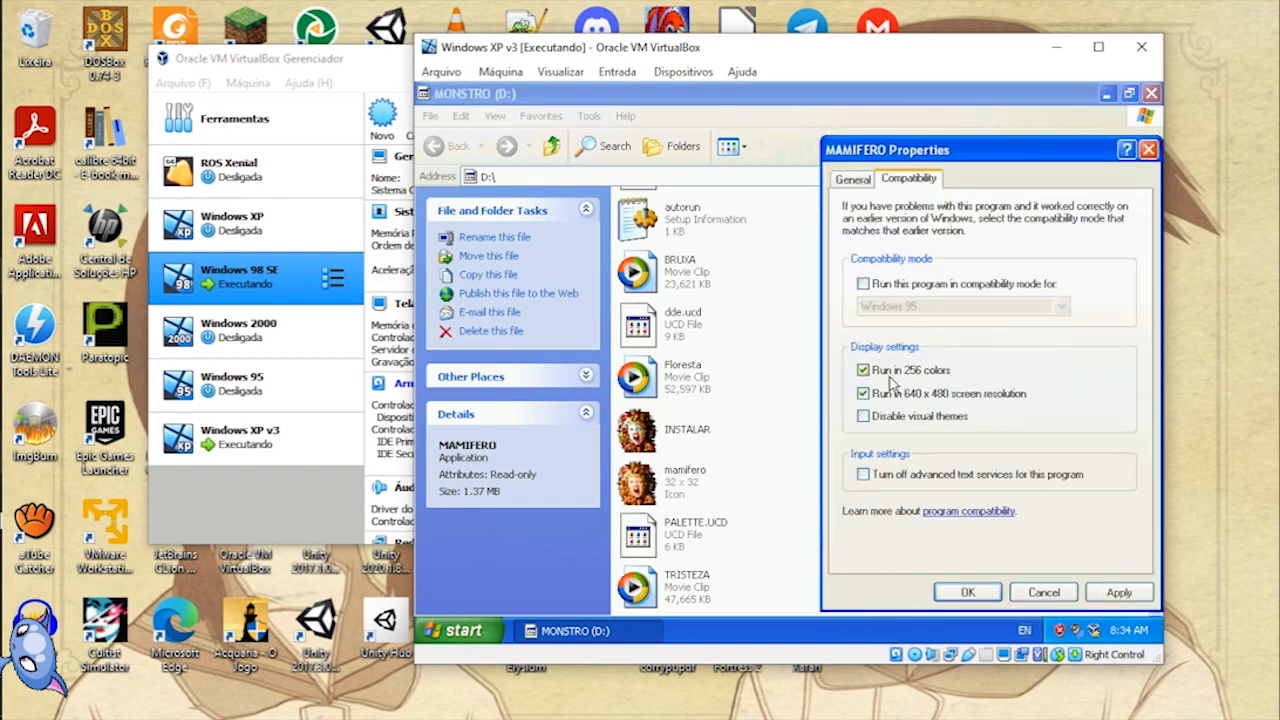
left_click(863, 284)
left_click(915, 306)
left_click(915, 308)
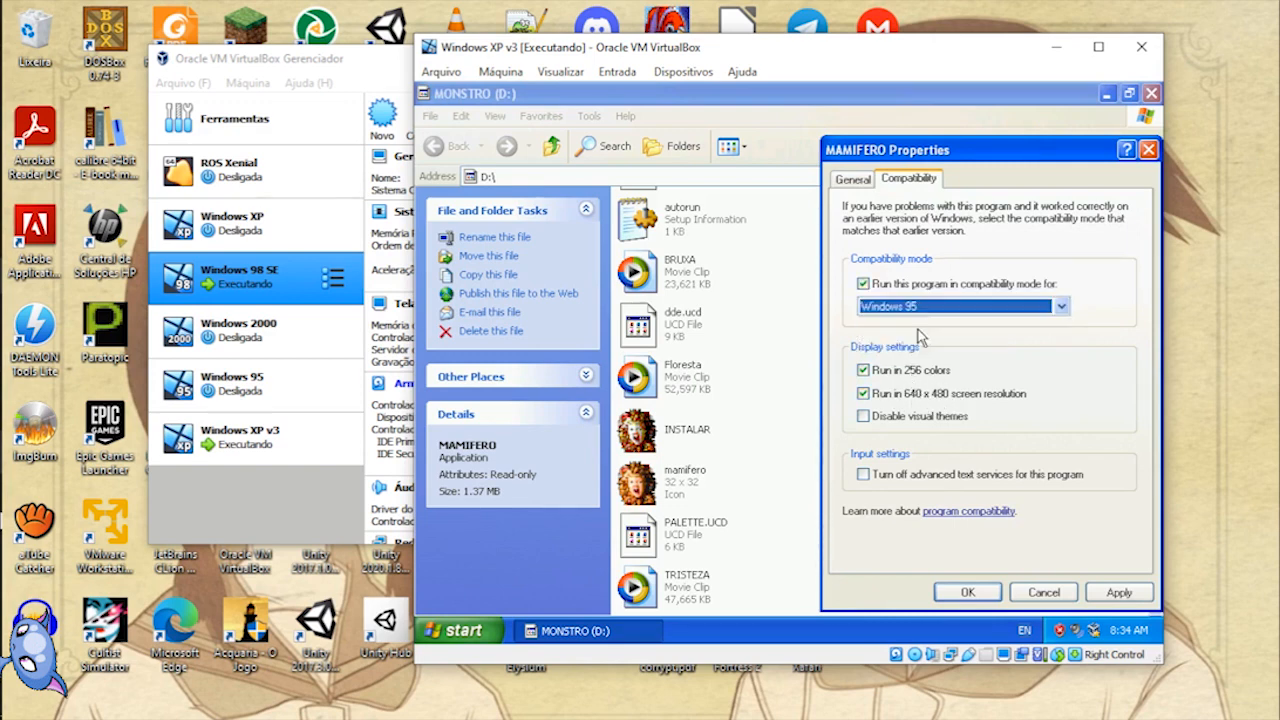
left_click(915, 308)
left_click(913, 336)
left_click(1119, 592)
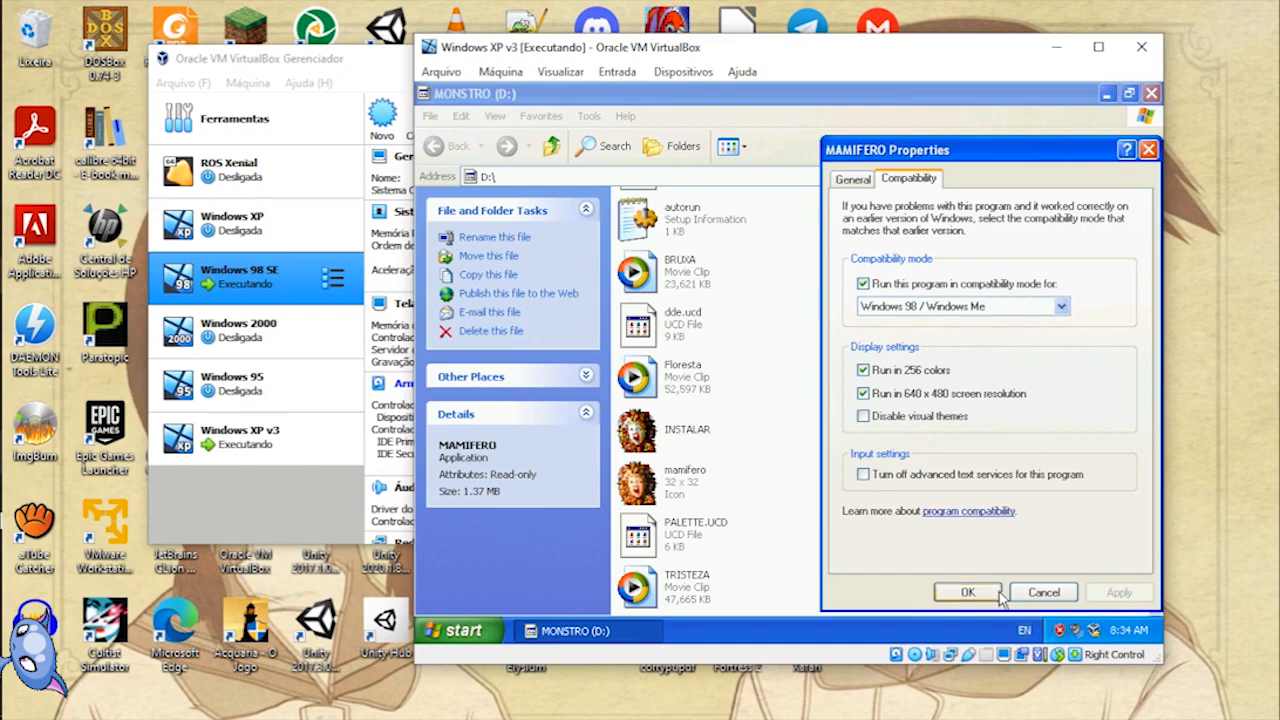
left_click(967, 592)
Step: Run MAMIFERO again under the new compatibility settings, and exit from its main screen
double_click(853, 481)
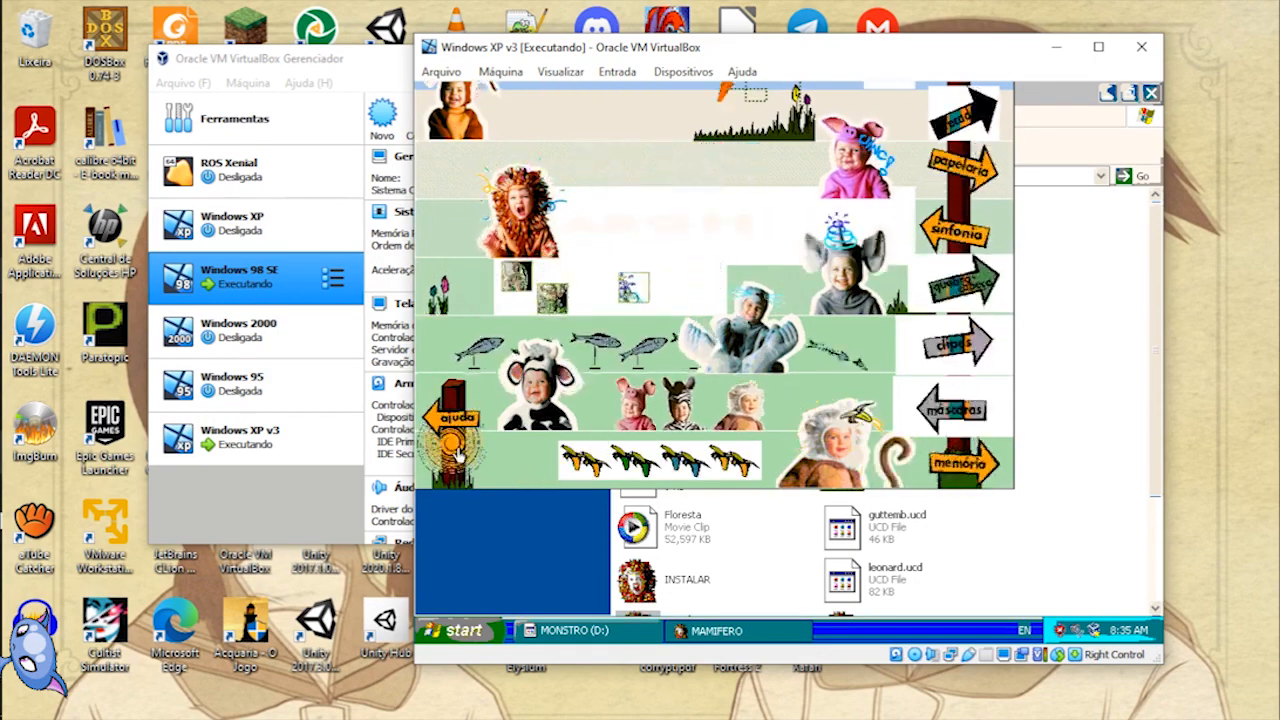
left_click(578, 435)
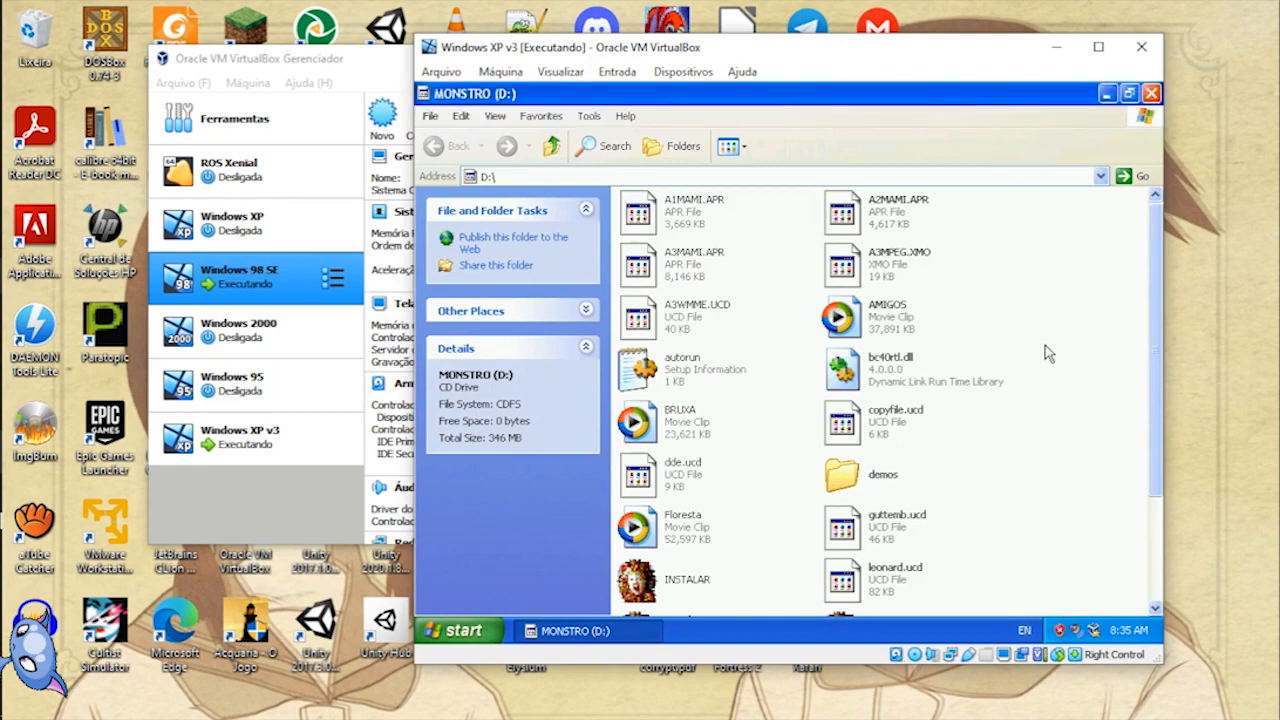
Step: Minimize the Windows XP v3 and VirtualBox manager windows, and move the DOSBox and VMware Workstation icons to the desktop's empty area
left_click(1058, 48)
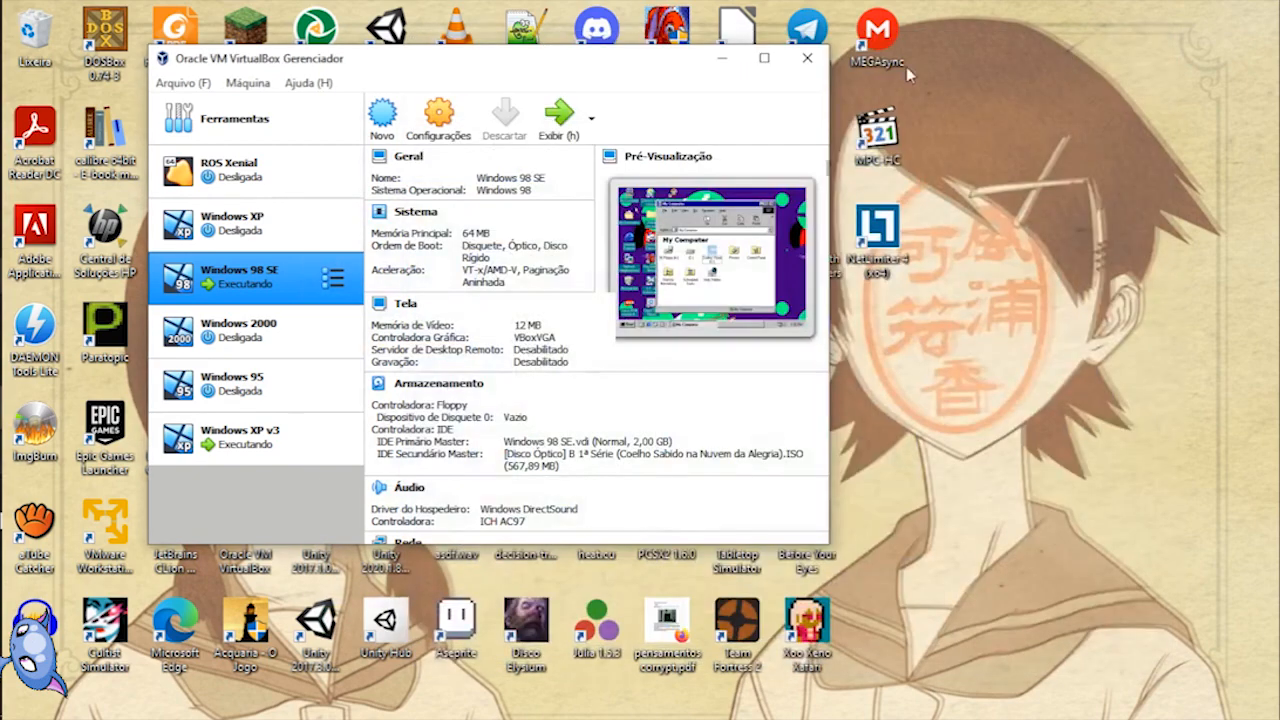
left_click(723, 70)
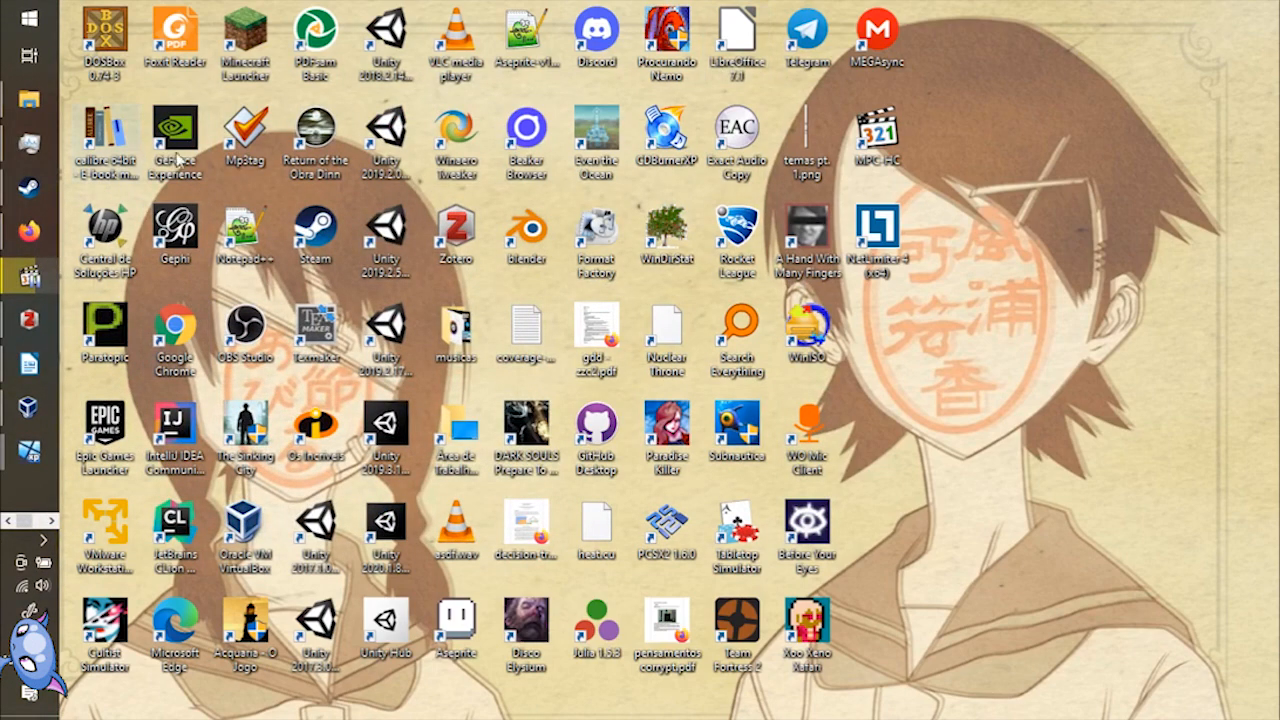
left_click_drag(117, 68, 1030, 262)
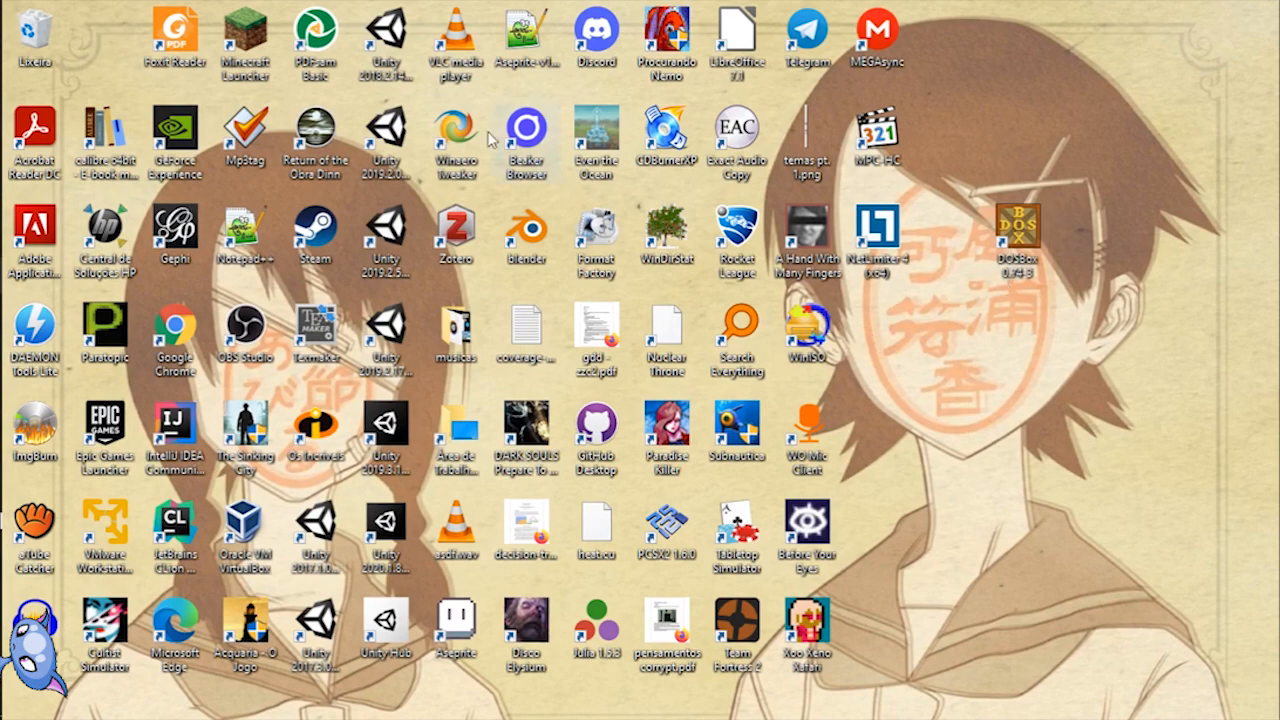
left_click_drag(105, 533, 1020, 335)
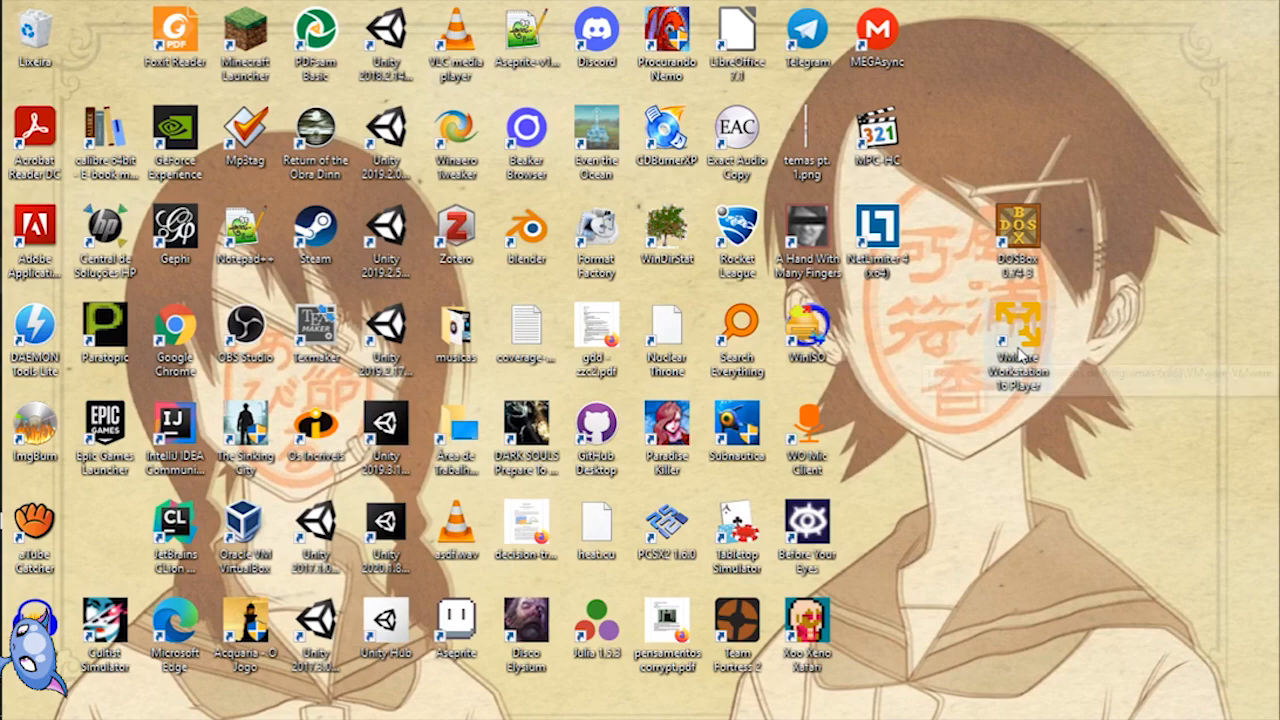
Step: Switch to the running DOSBox window and launch Parque dos Mamíferos from the Mamíferos program group
mouse_move(5, 525)
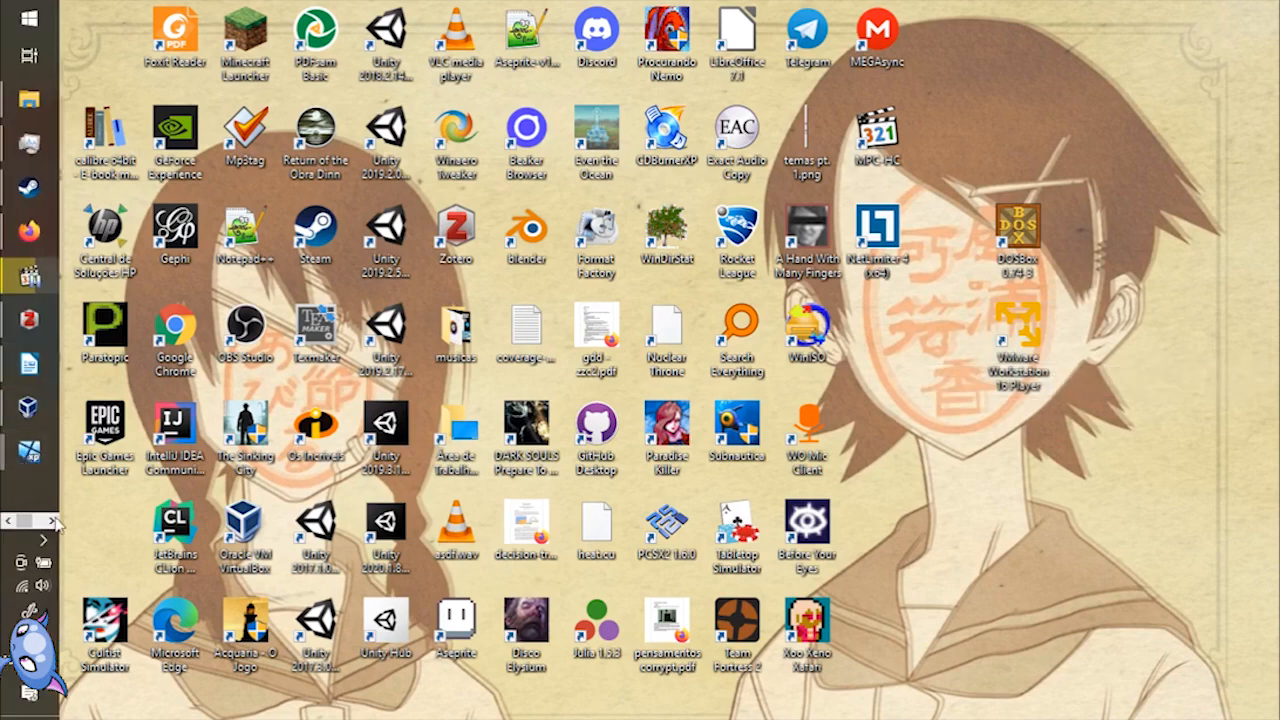
left_click(52, 522)
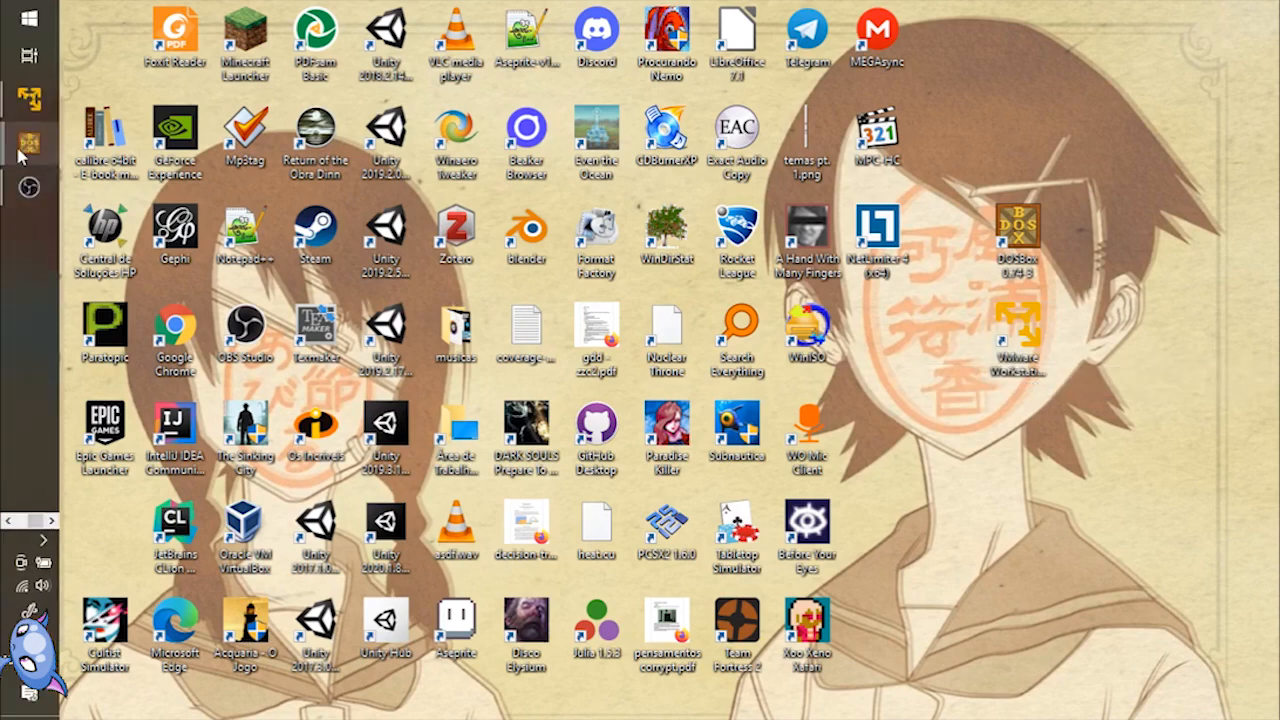
mouse_move(28, 152)
left_click(165, 177)
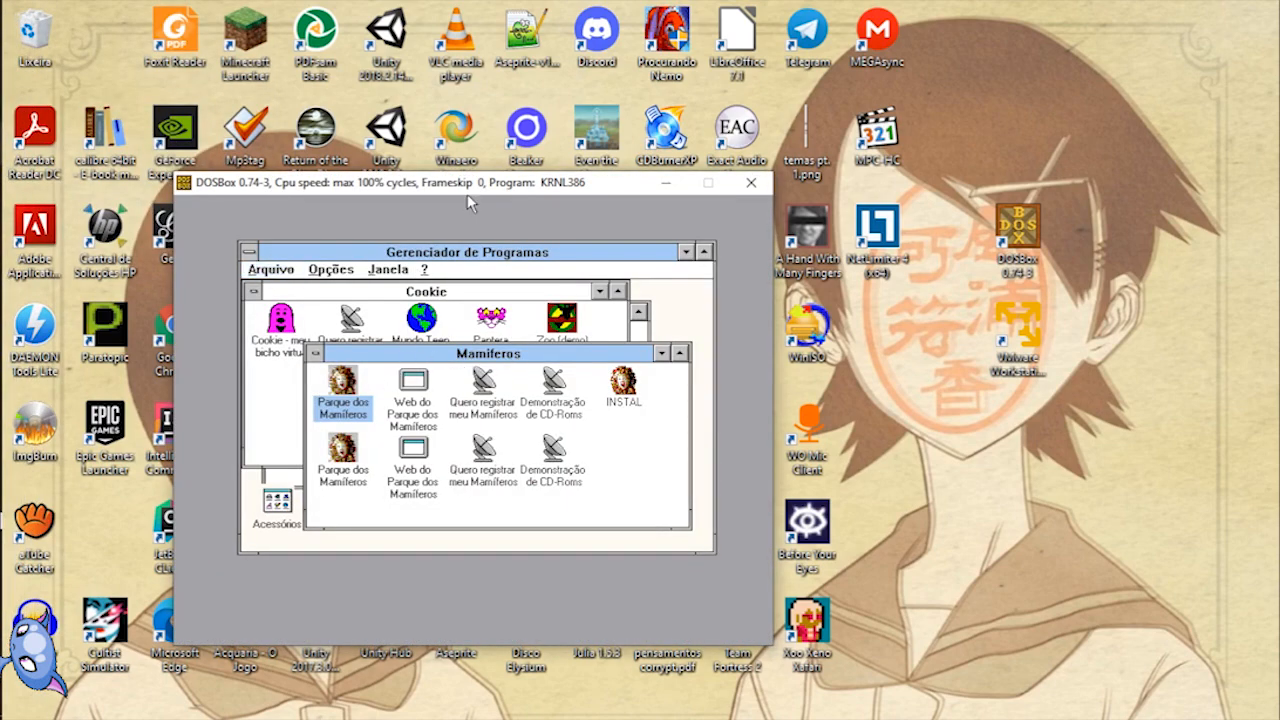
double_click(355, 397)
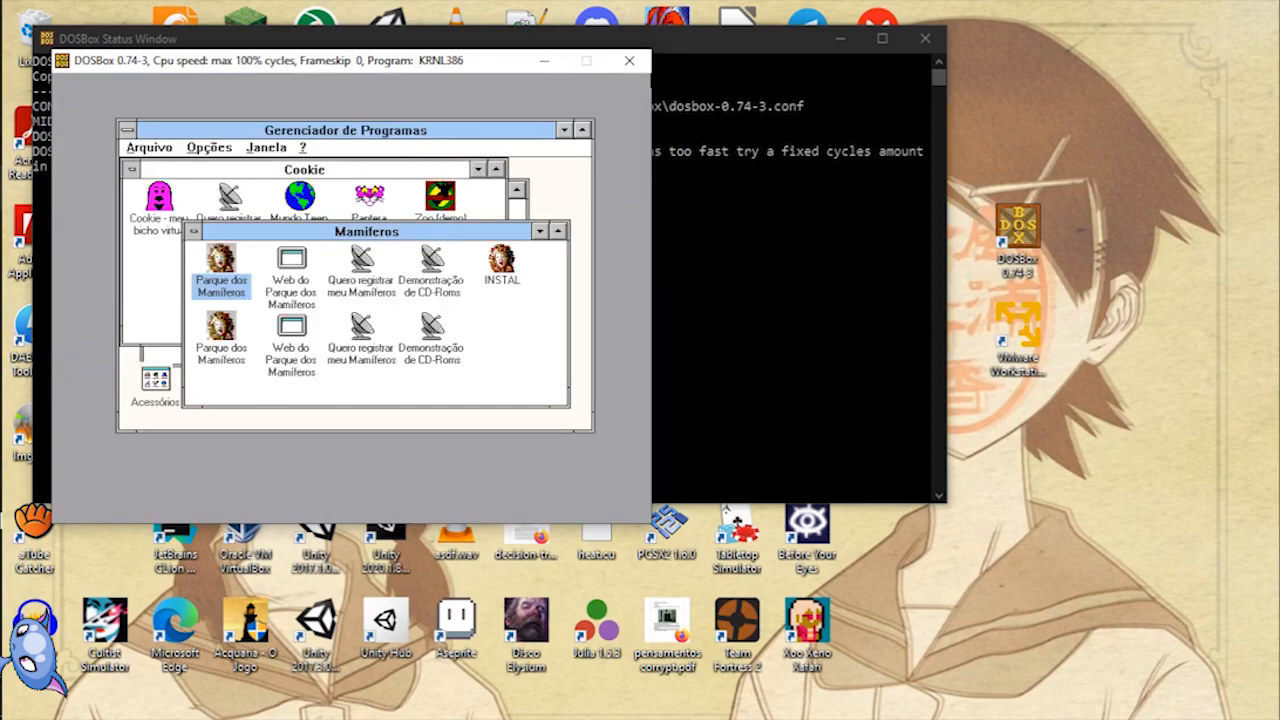
Step: Minimize the DOSBox Status Window, and switch to VMware Workstation 16 Player
left_click(629, 60)
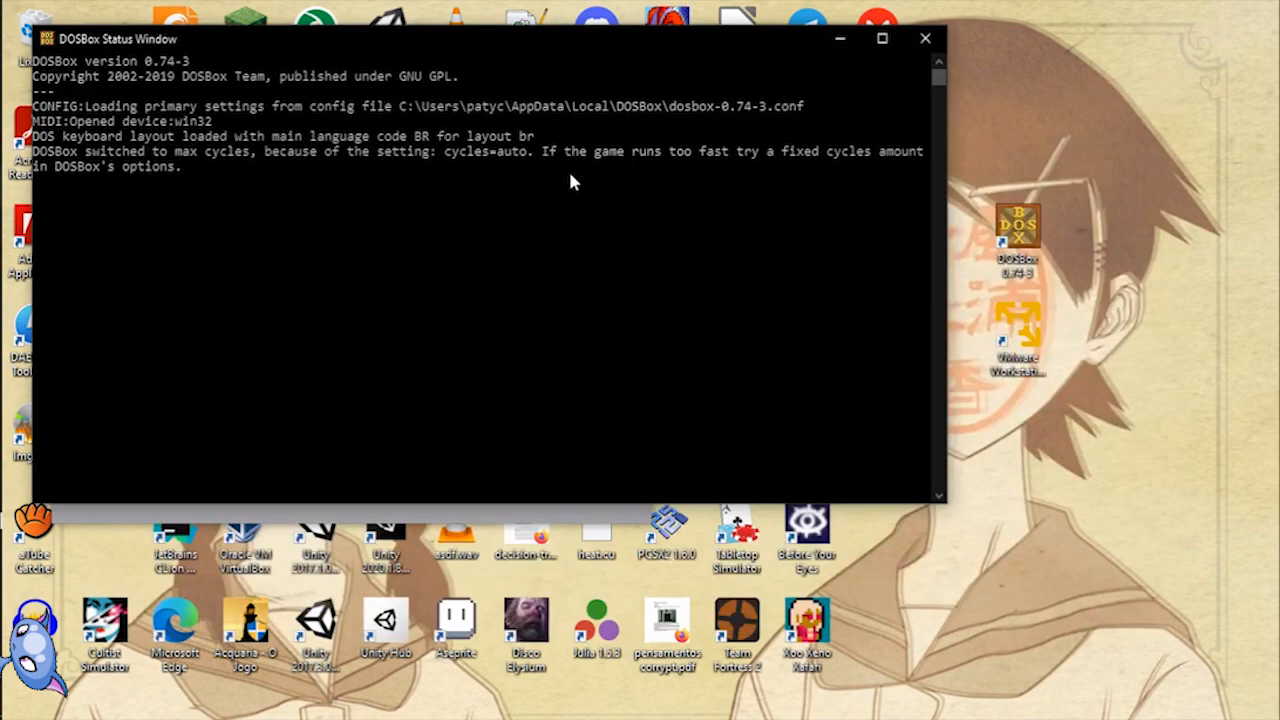
left_click(841, 39)
left_click(1016, 352)
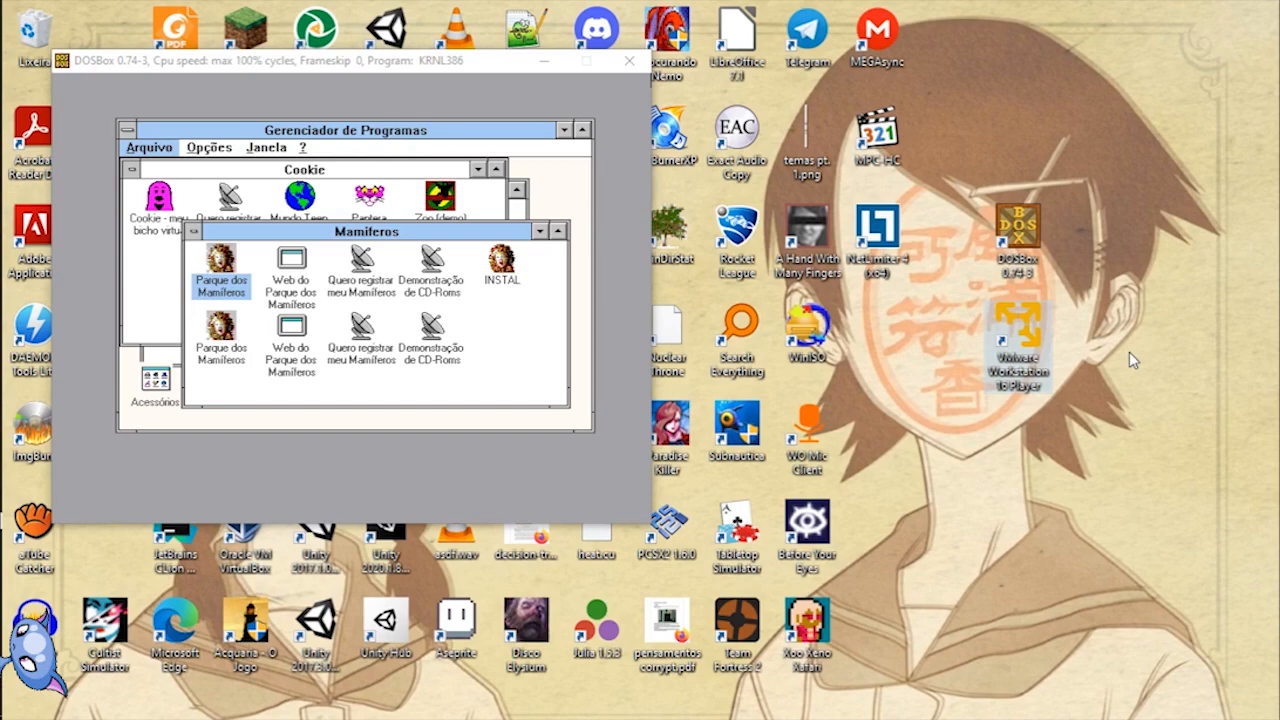
left_click(30, 93)
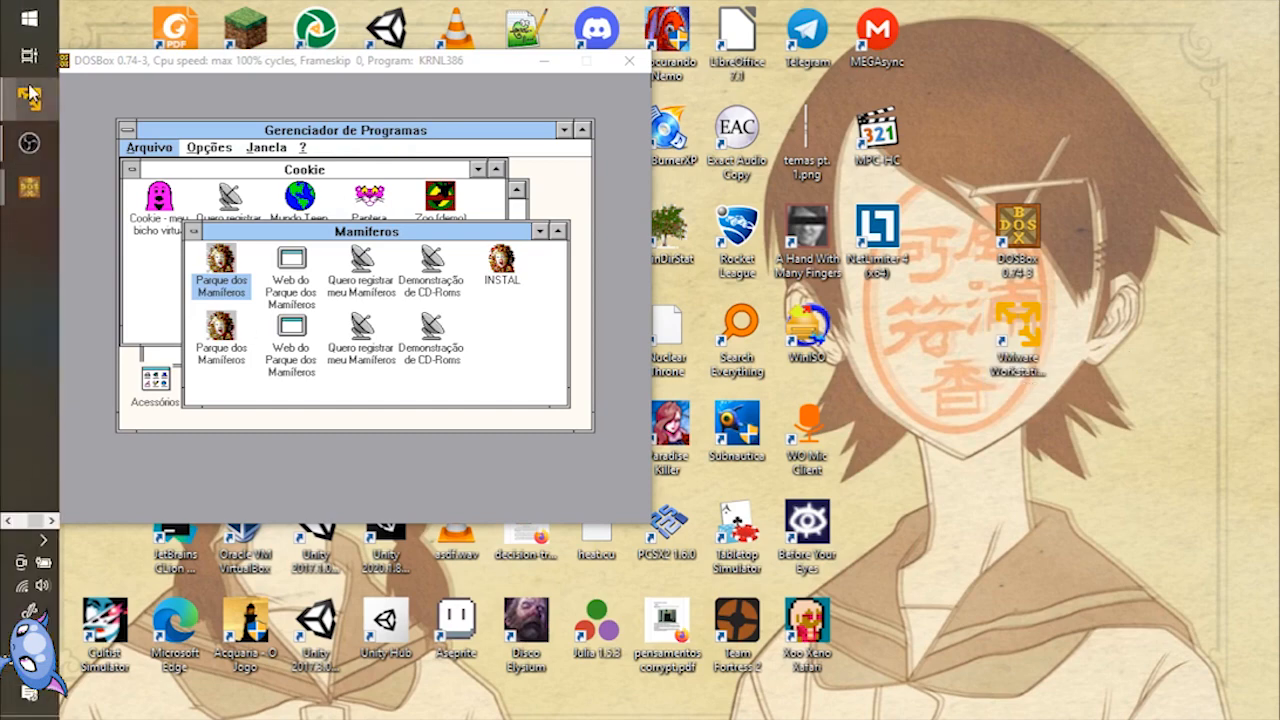